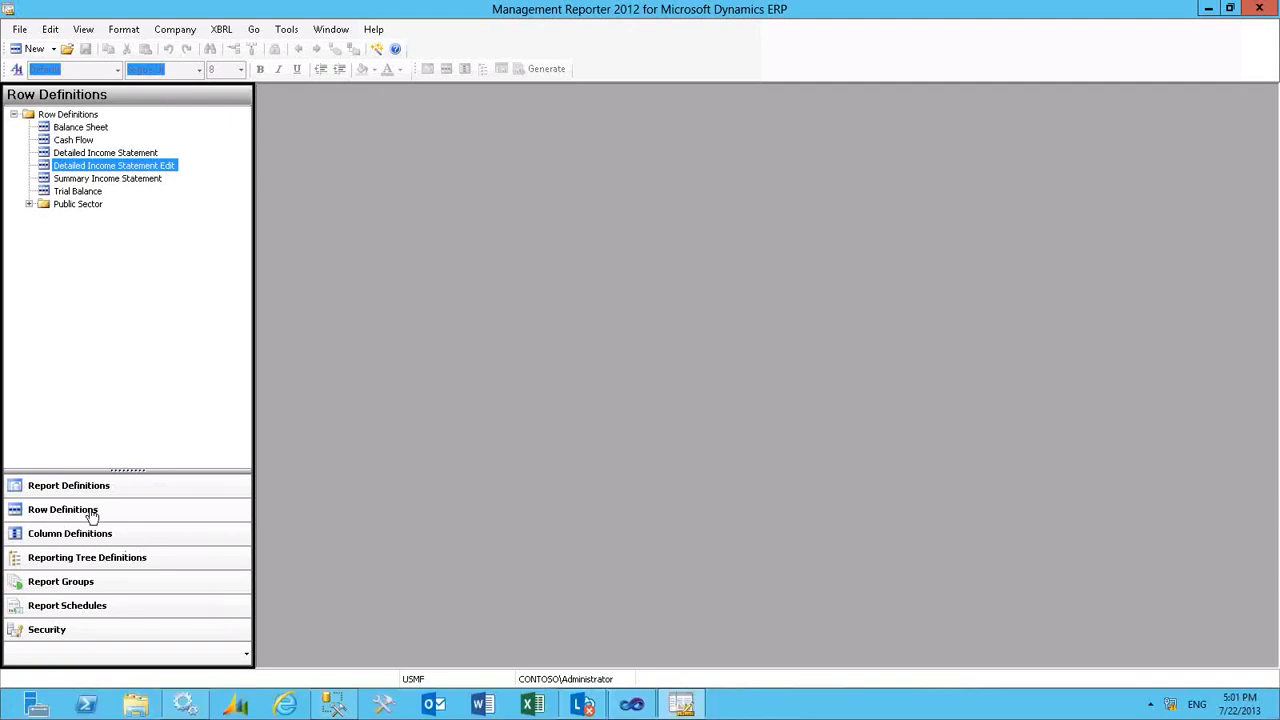
# - Open the Detailed Income Statement Edit row definition
pyautogui.doubleClick(107, 166)
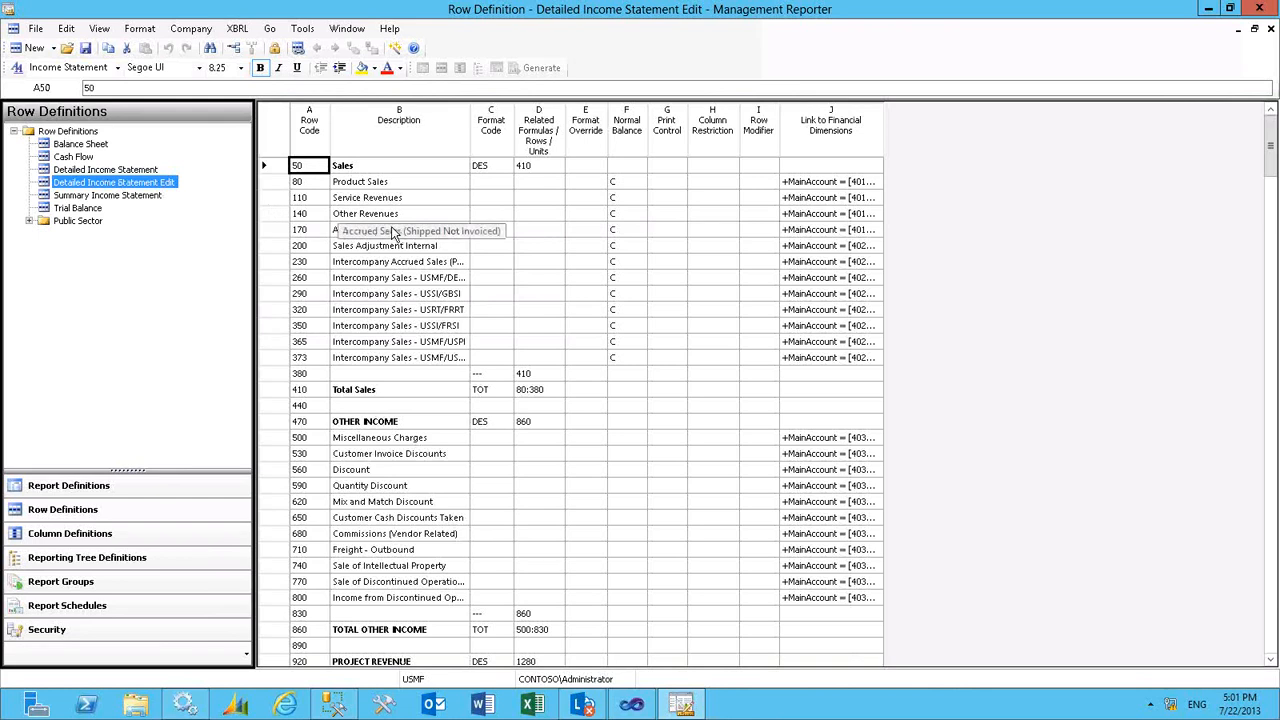
# - Format the Product Sales description as bold, italic and underlined, with an increased indent, yellow shading and red font
pyautogui.click(360, 185)
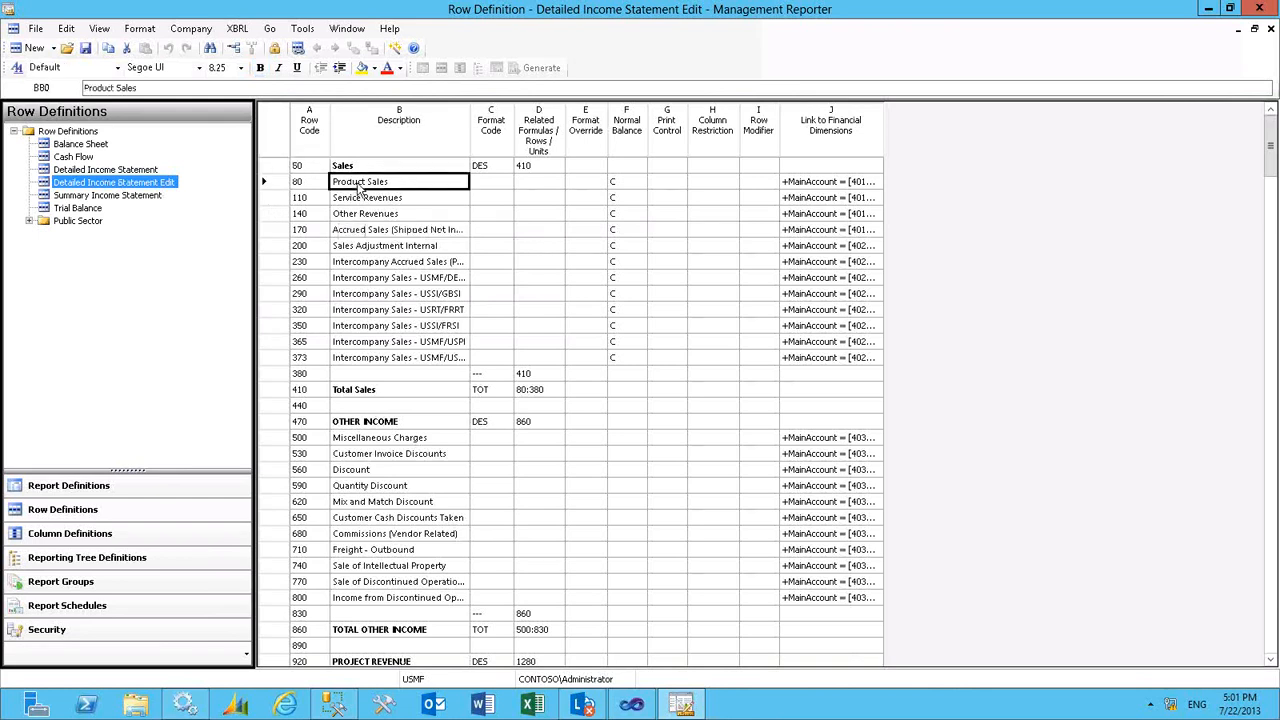
pyautogui.click(260, 67)
pyautogui.click(280, 68)
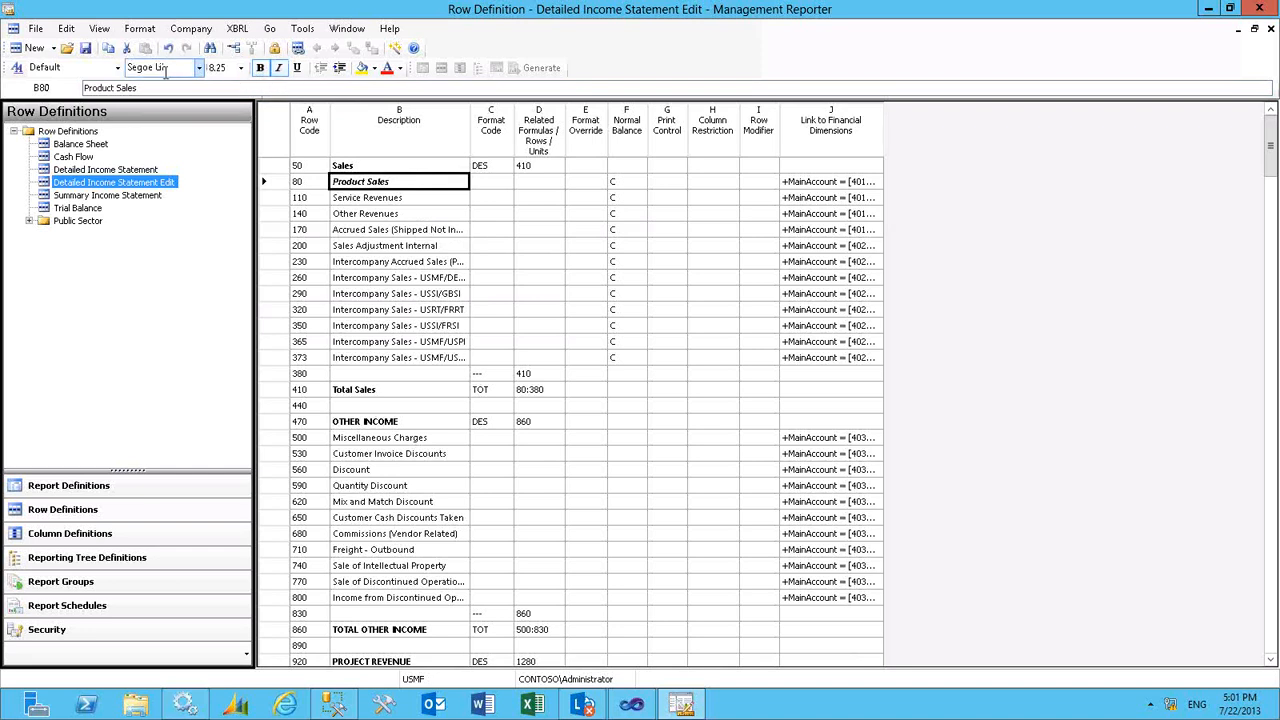
pyautogui.click(297, 68)
pyautogui.click(340, 68)
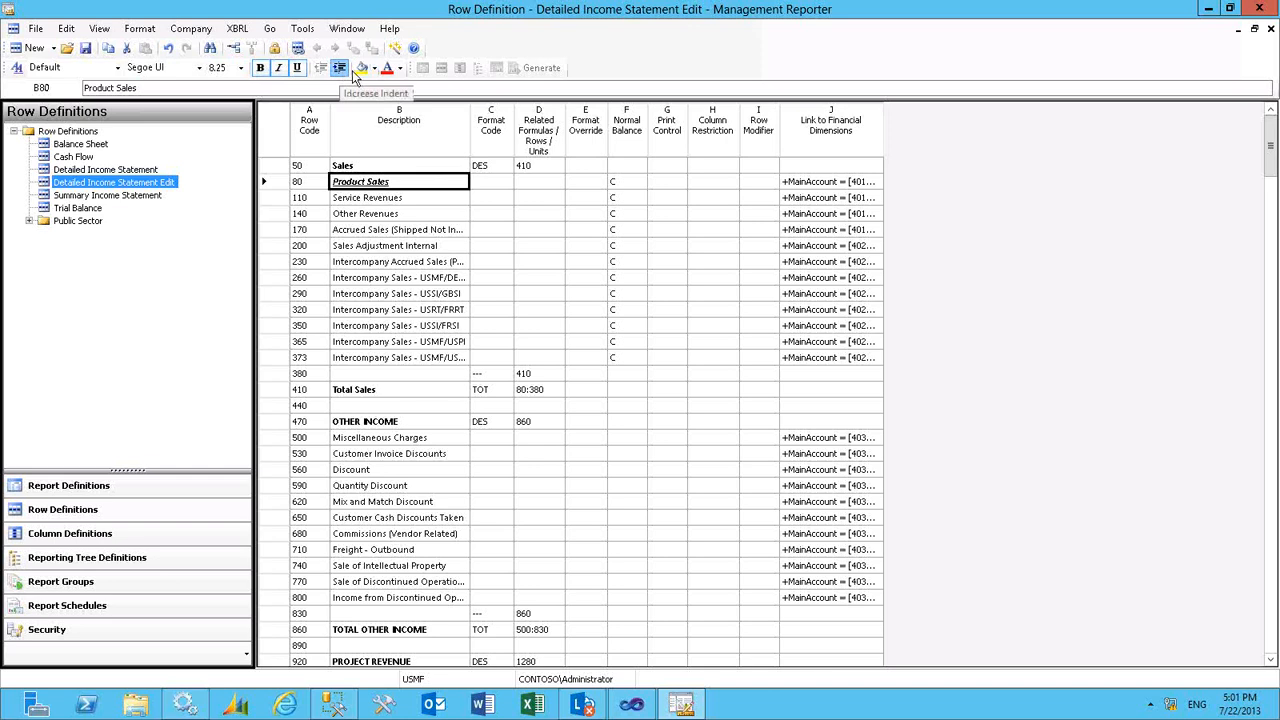
pyautogui.click(362, 68)
pyautogui.click(388, 69)
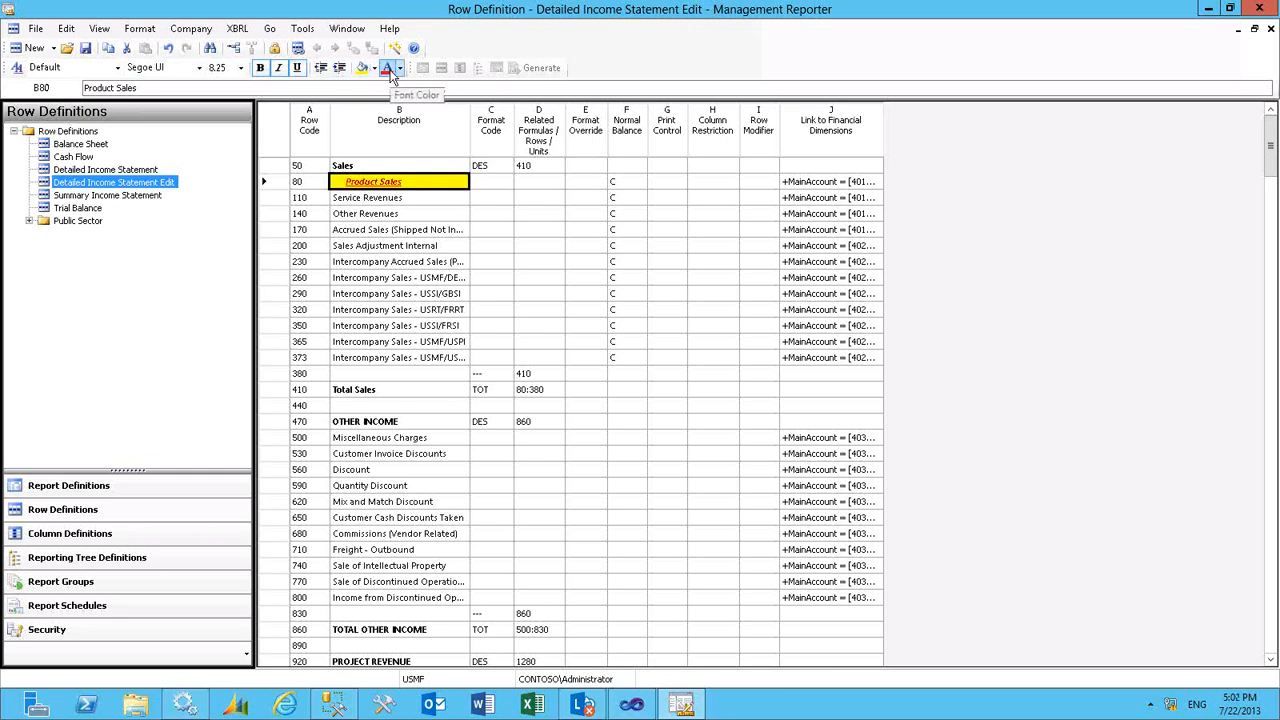
# - Undo all the formatting changes made to the Product Sales description
pyautogui.click(170, 50)
pyautogui.click(170, 50)
pyautogui.click(170, 50)
pyautogui.click(170, 50)
pyautogui.click(170, 50)
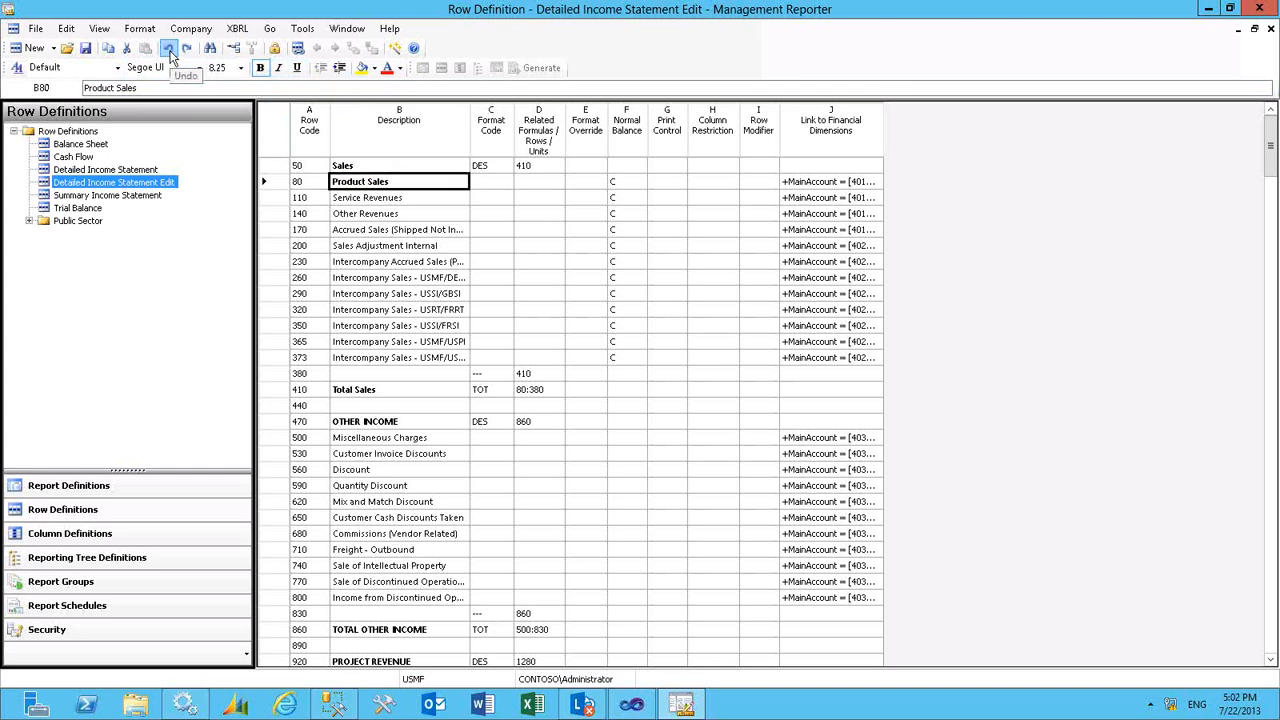
pyautogui.click(170, 50)
# - Try a Percentage format override with 0 decimal places and "-" as zero value text on the Product Sales row, discarding it
pyautogui.click(577, 183)
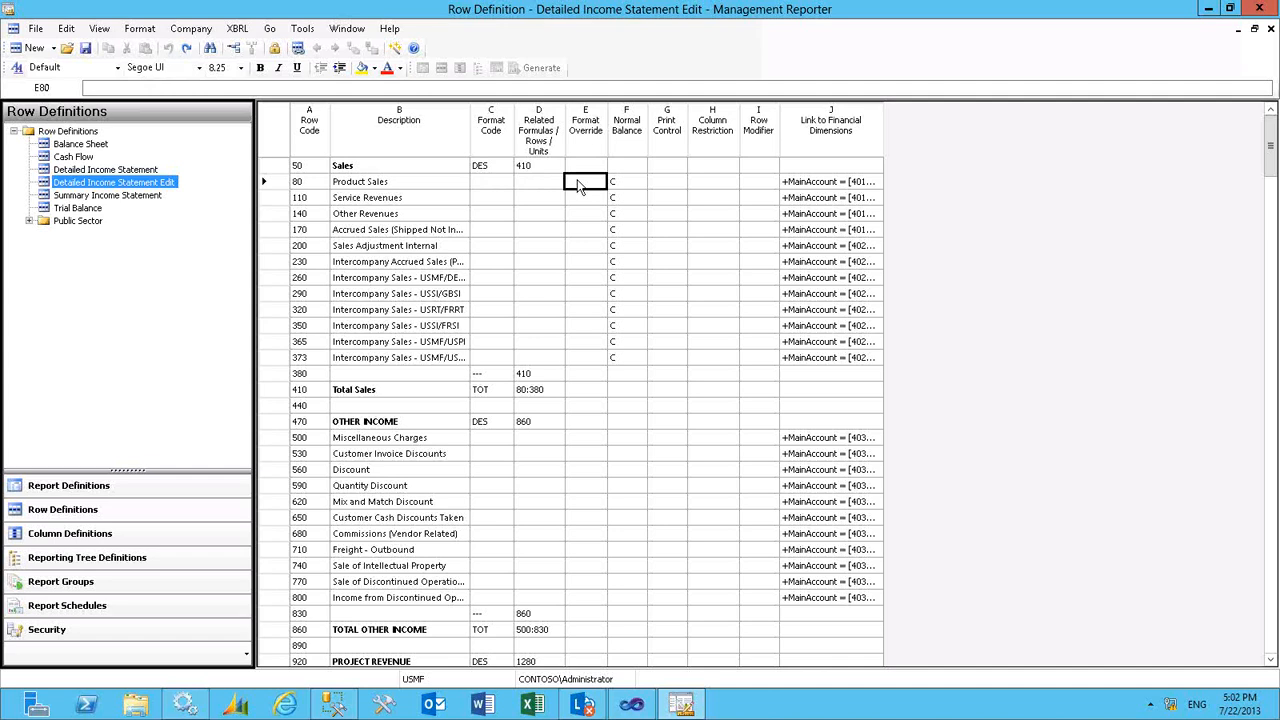
pyautogui.doubleClick(577, 182)
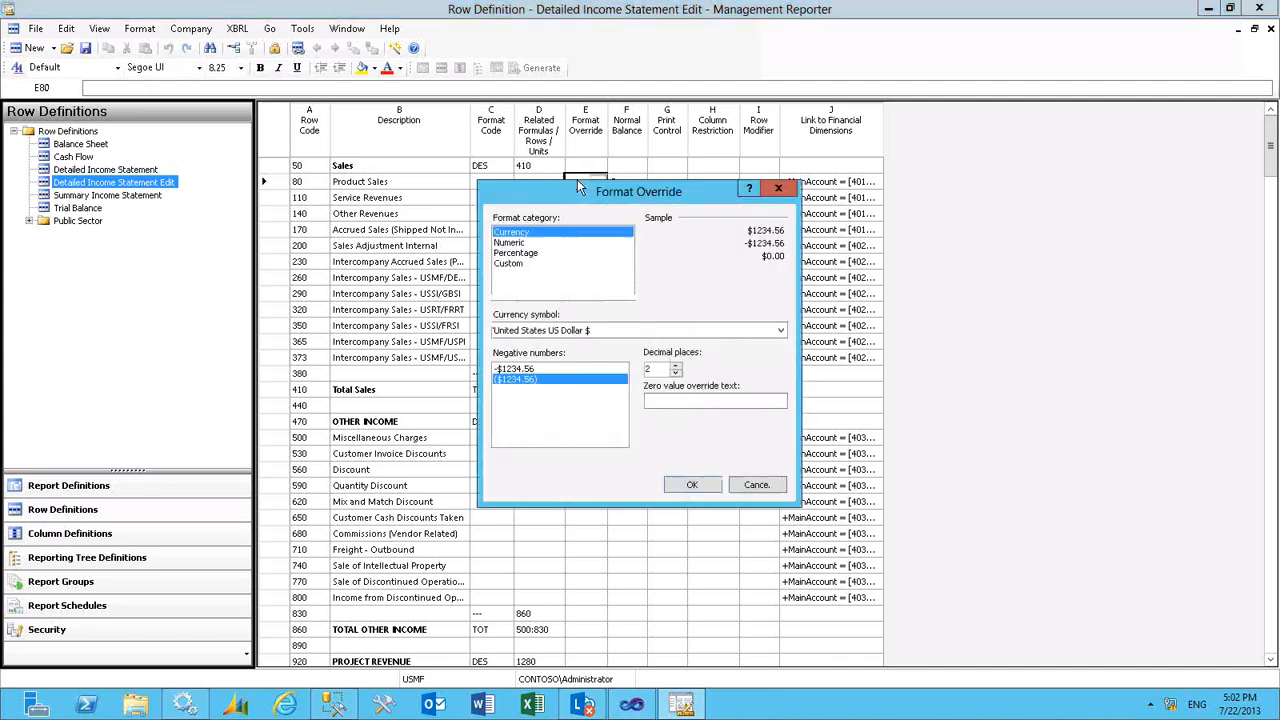
pyautogui.click(529, 255)
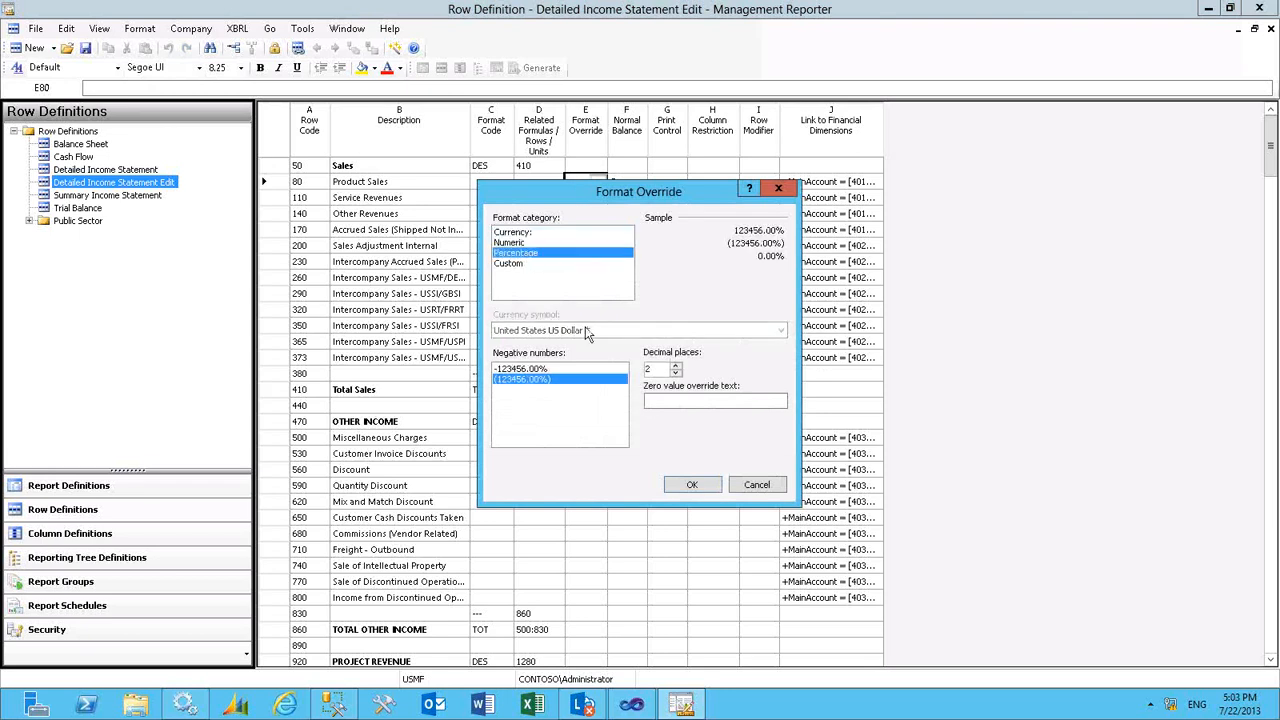
pyautogui.click(676, 374)
pyautogui.click(676, 374)
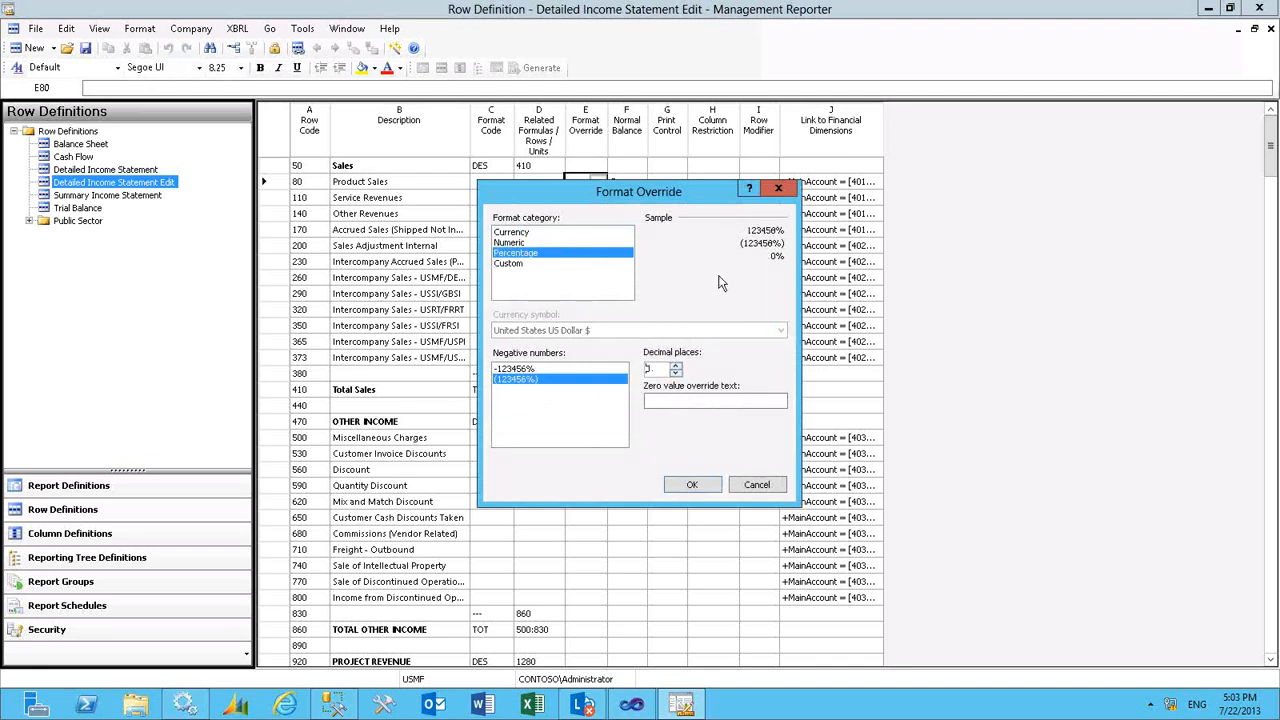
pyautogui.click(657, 401)
pyautogui.write('-')
pyautogui.click(757, 485)
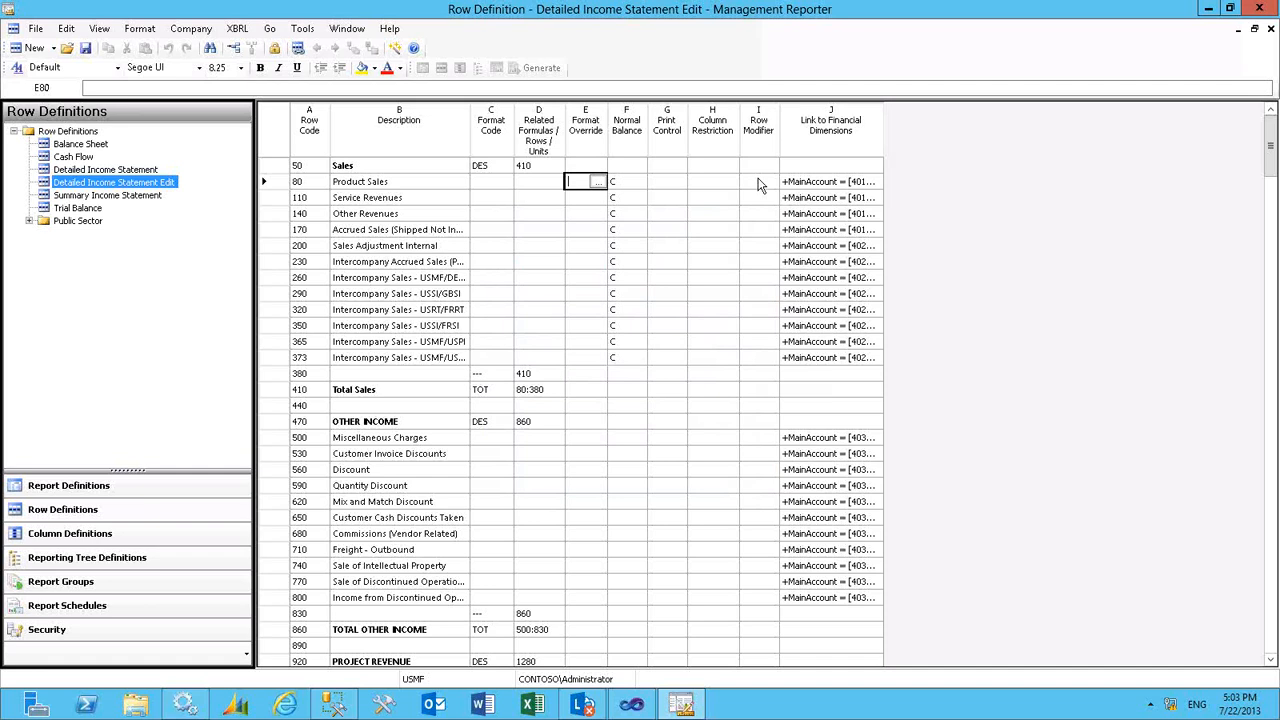
# - Review the account modifier options available for the Product Sales row and leave the Row Modifier dialog without changes
pyautogui.click(757, 182)
pyautogui.click(752, 182)
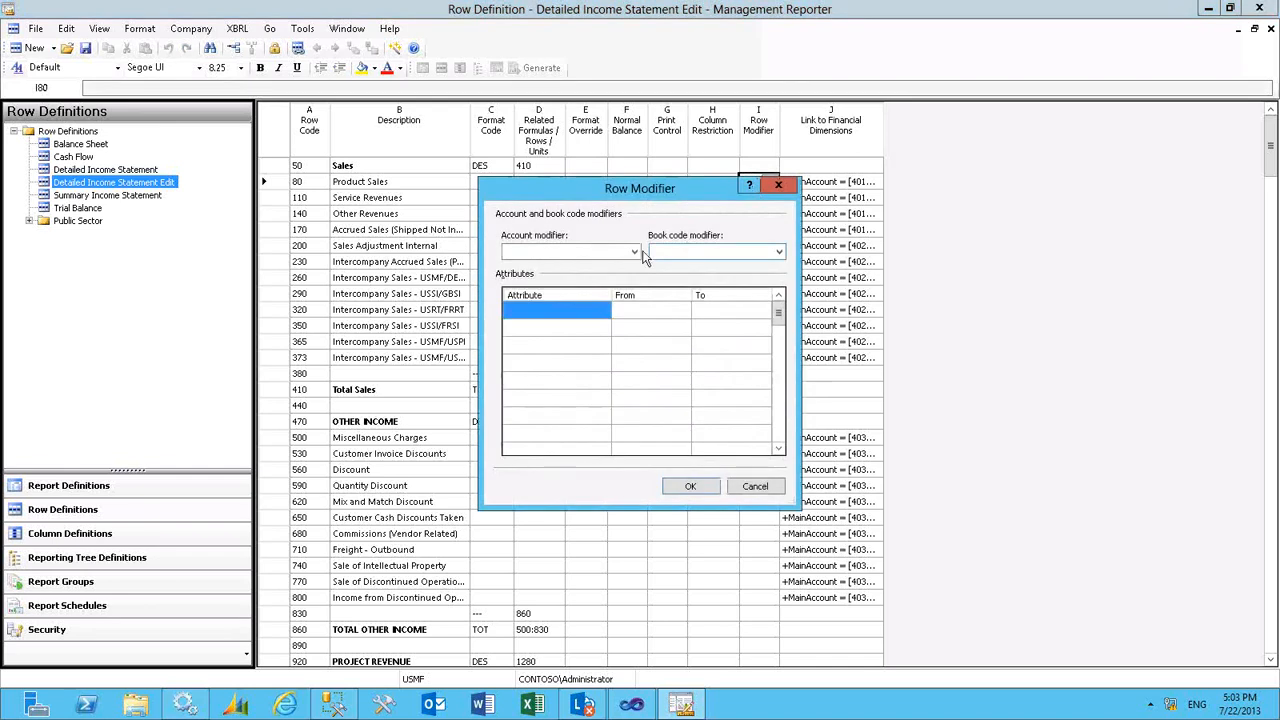
pyautogui.click(634, 252)
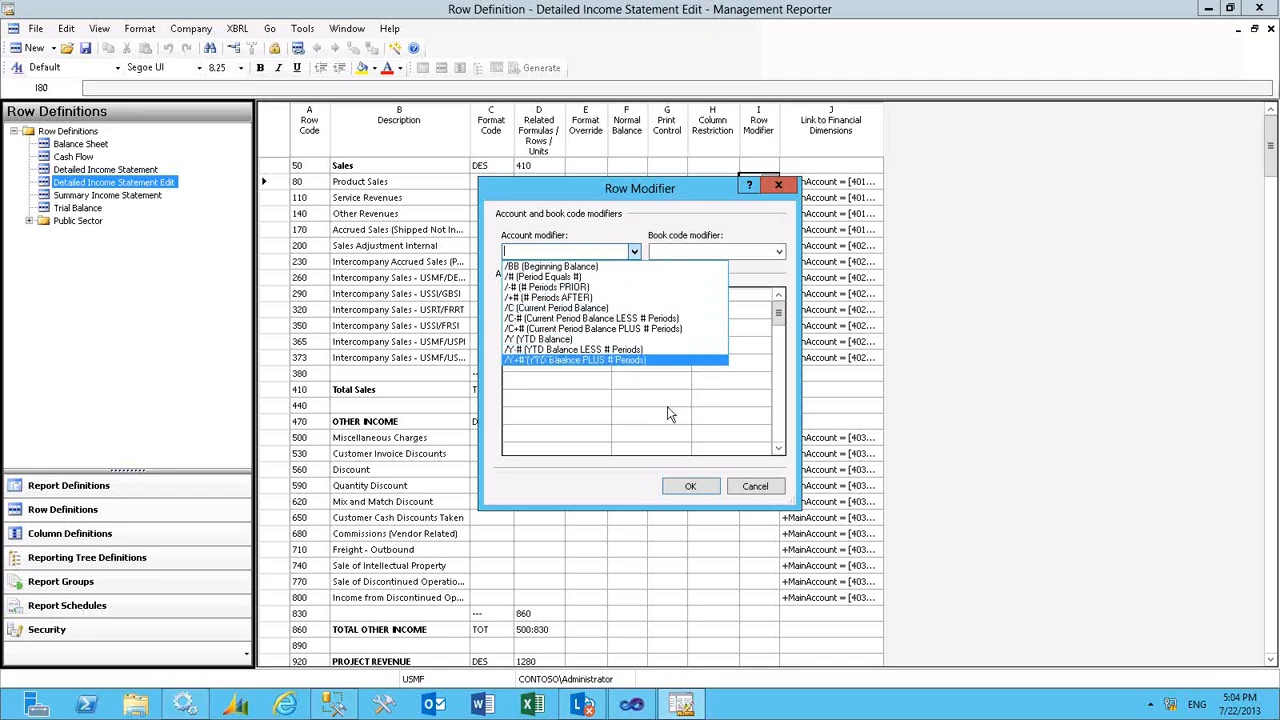
pyautogui.click(755, 490)
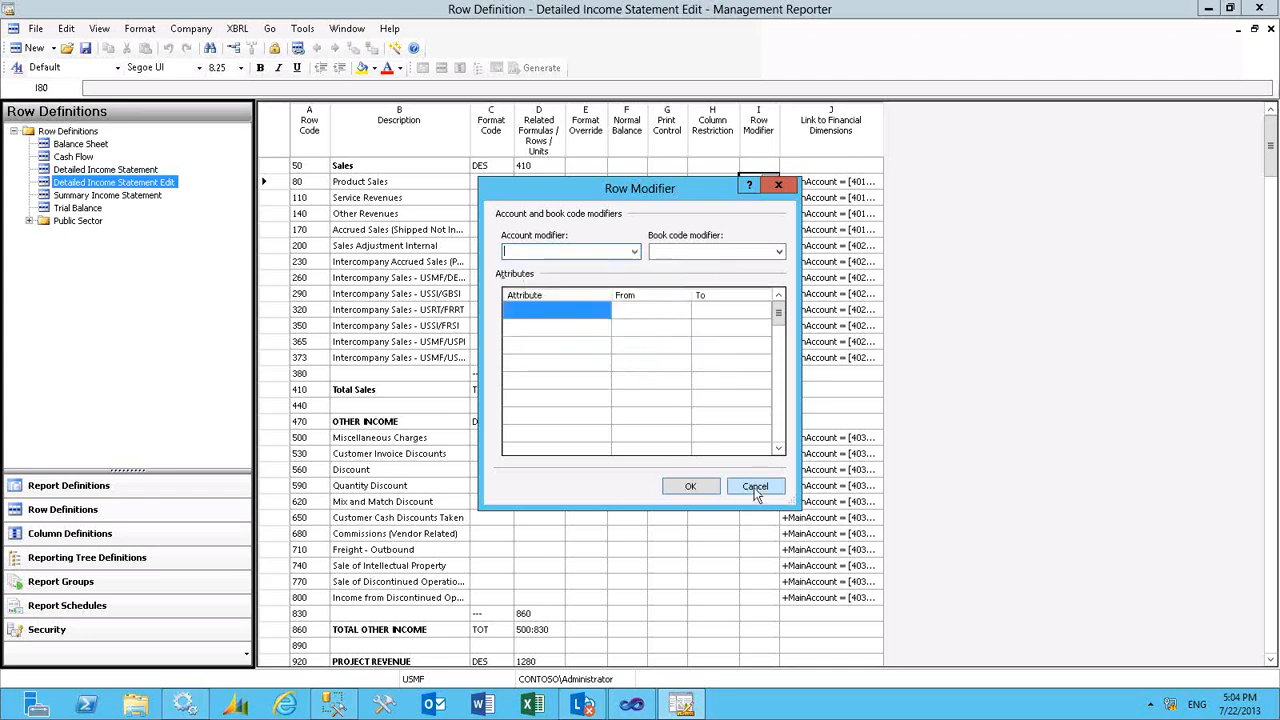
pyautogui.click(755, 488)
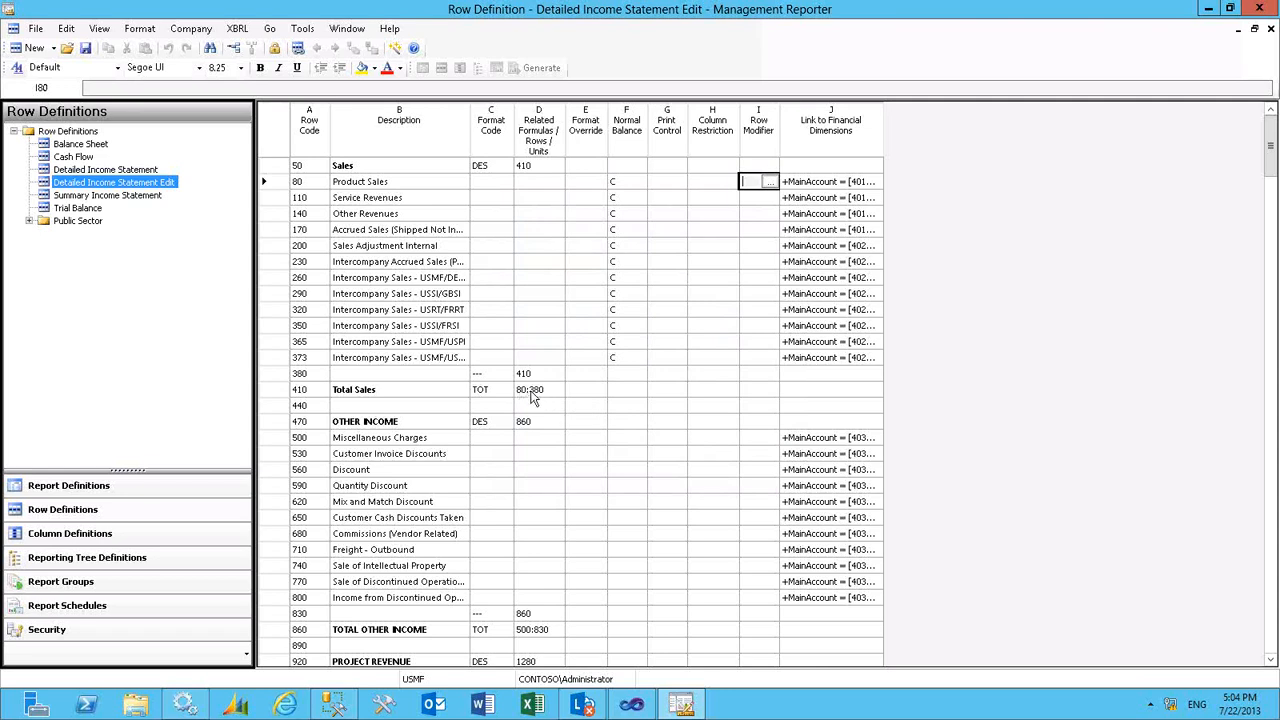
# - Examine the related formulas of the Total Sales and TOTAL REVENUES rows
pyautogui.click(536, 397)
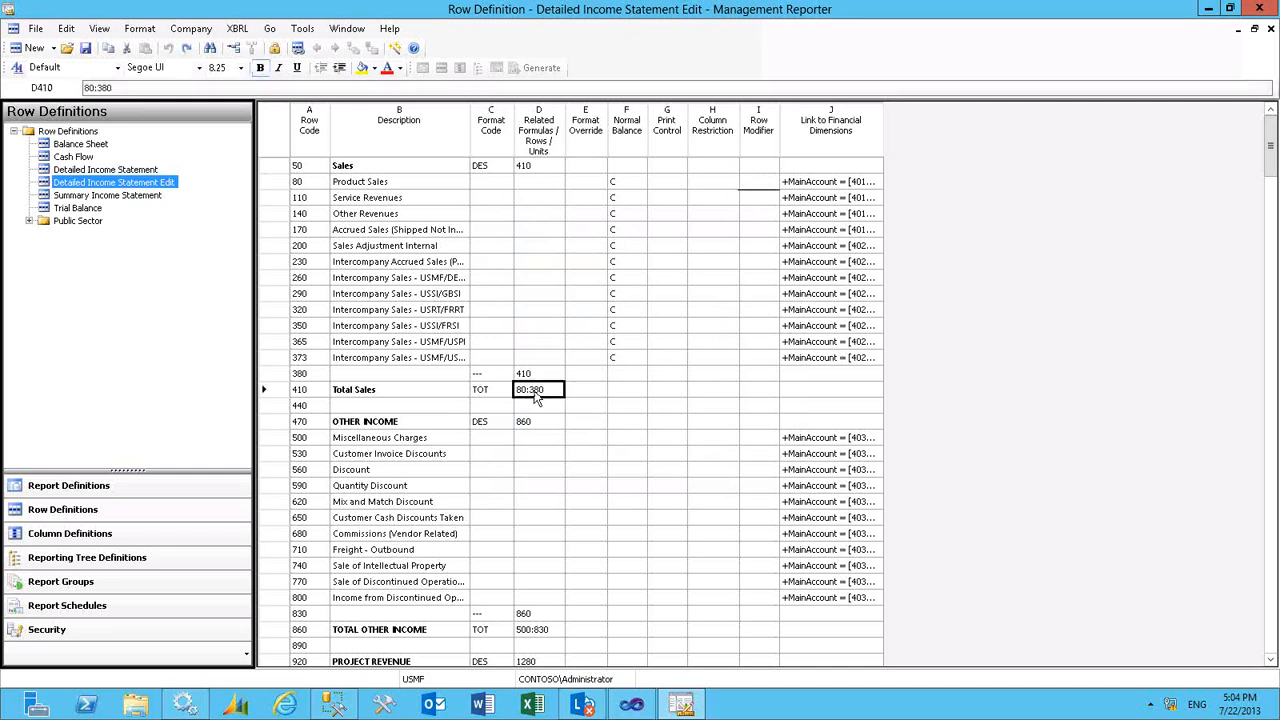
pyautogui.click(1270, 660)
pyautogui.click(1270, 660)
pyautogui.click(1270, 660)
pyautogui.click(1270, 660)
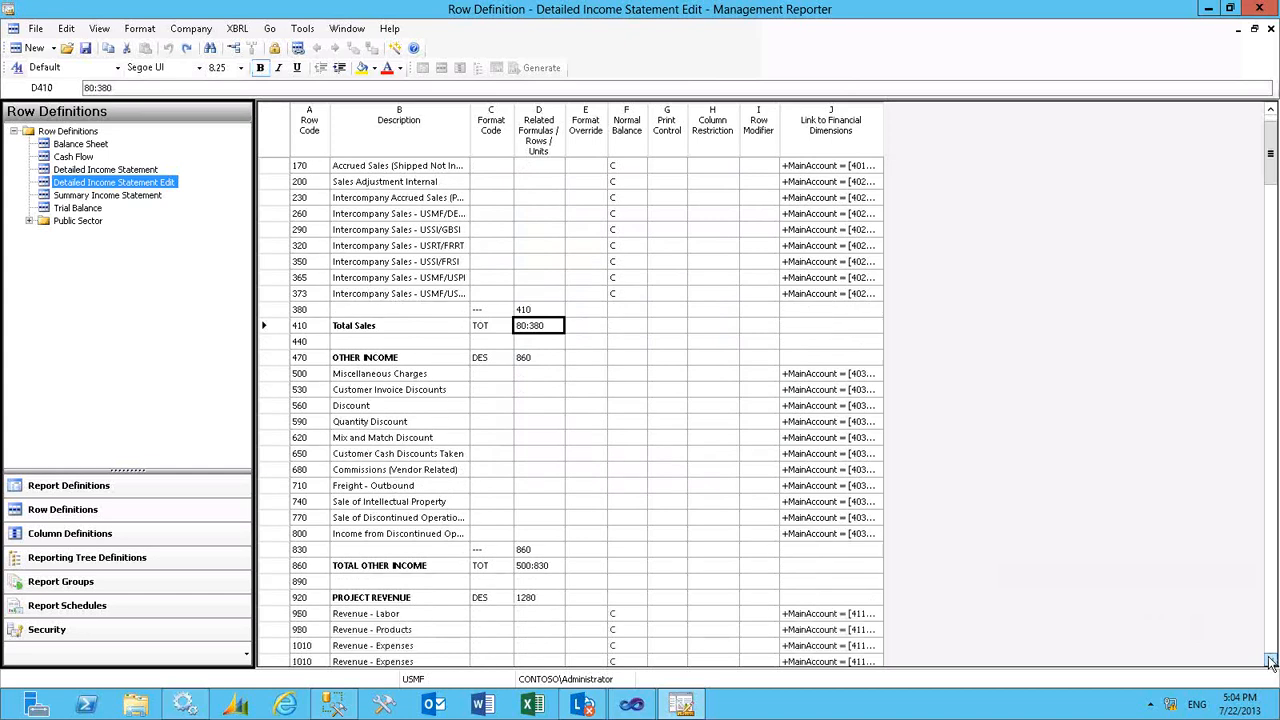
pyautogui.click(1270, 660)
pyautogui.click(1270, 660)
pyautogui.click(1270, 660)
pyautogui.click(1270, 660)
pyautogui.click(1270, 660)
pyautogui.click(1270, 660)
pyautogui.click(1270, 660)
pyautogui.click(1270, 660)
pyautogui.click(1270, 660)
pyautogui.click(1270, 660)
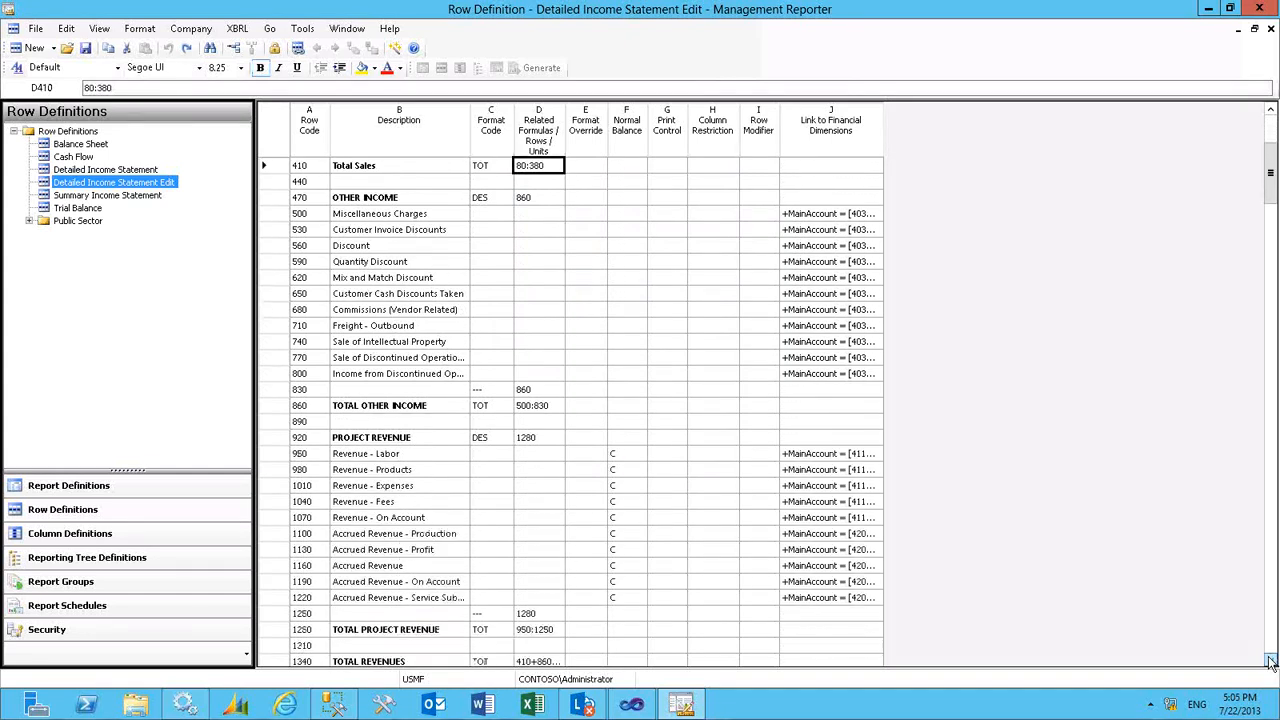
pyautogui.click(1270, 660)
pyautogui.click(1270, 660)
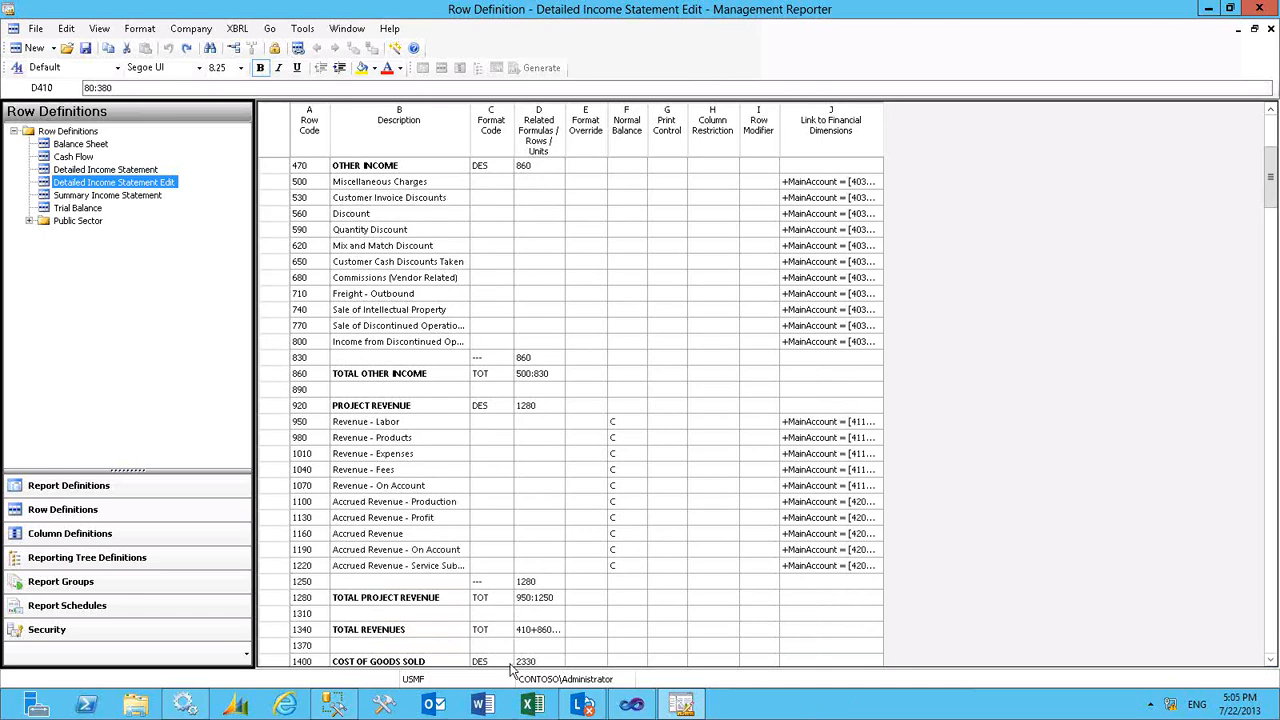
pyautogui.click(546, 630)
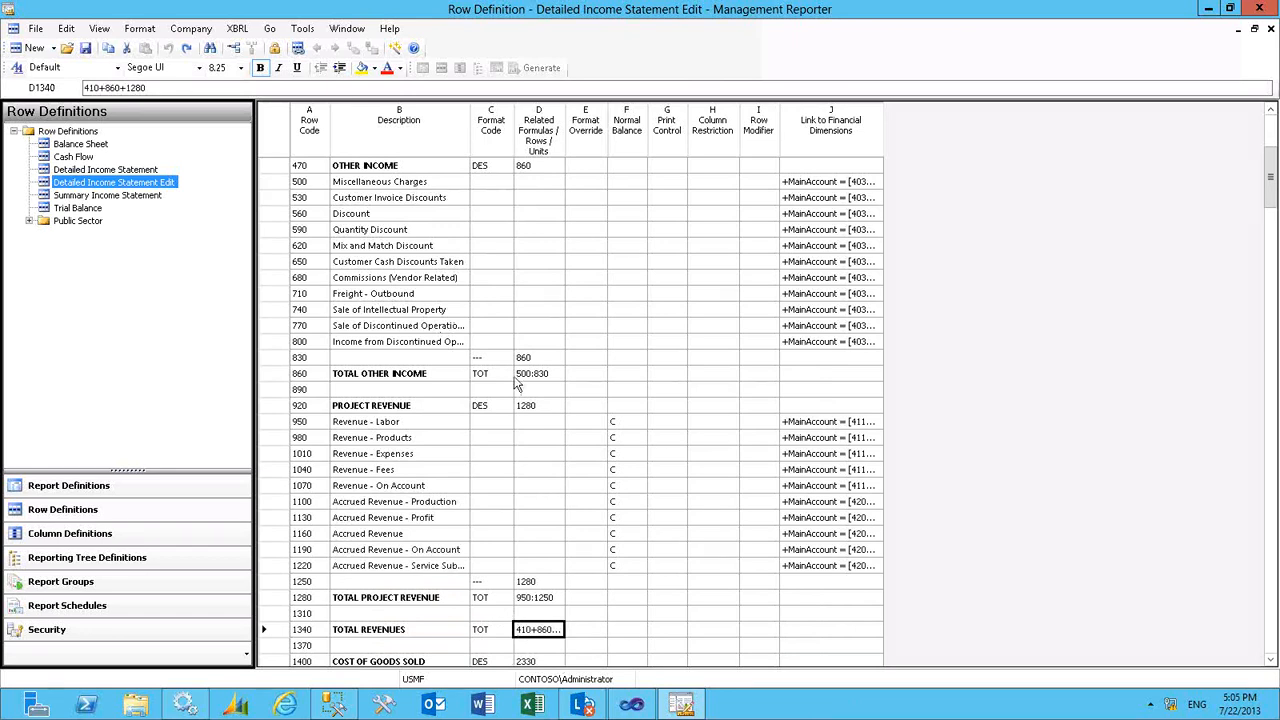
# - Replace the TOTAL REVENUES formula in row 1340 with the row range 80:1220
pyautogui.doubleClick(536, 630)
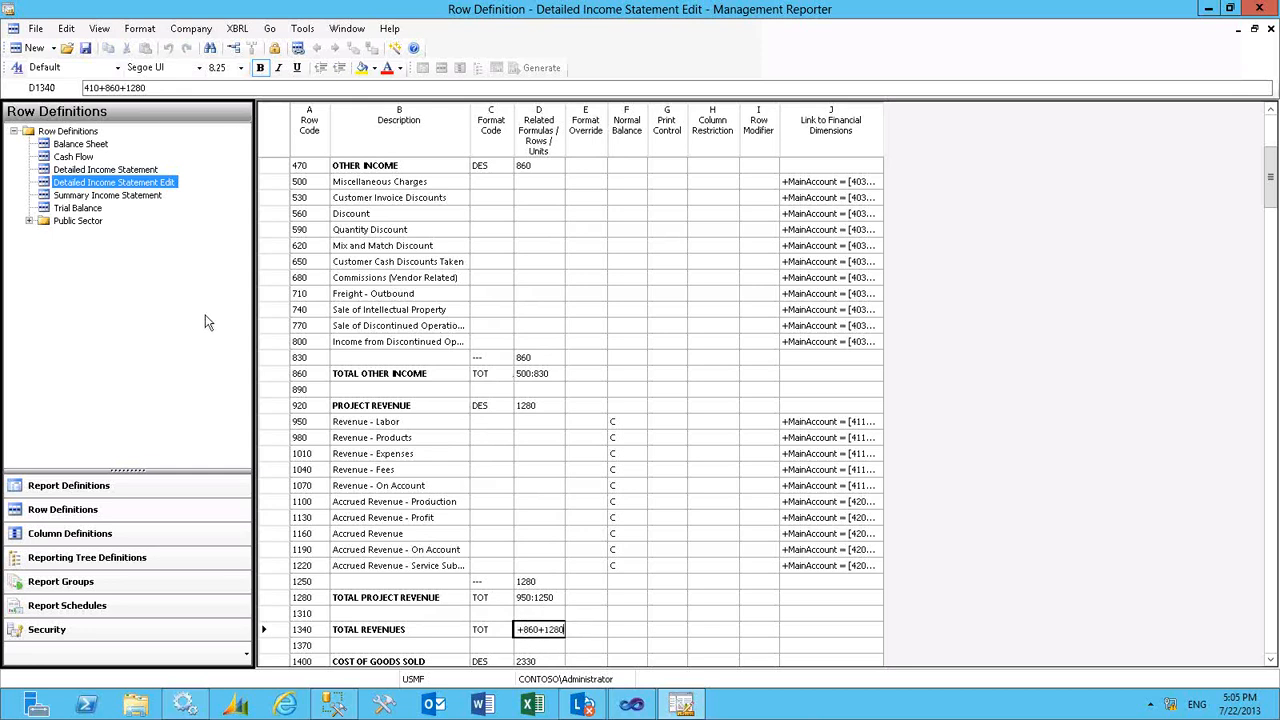
pyautogui.moveTo(171, 88); pyautogui.dragTo(55, 86)
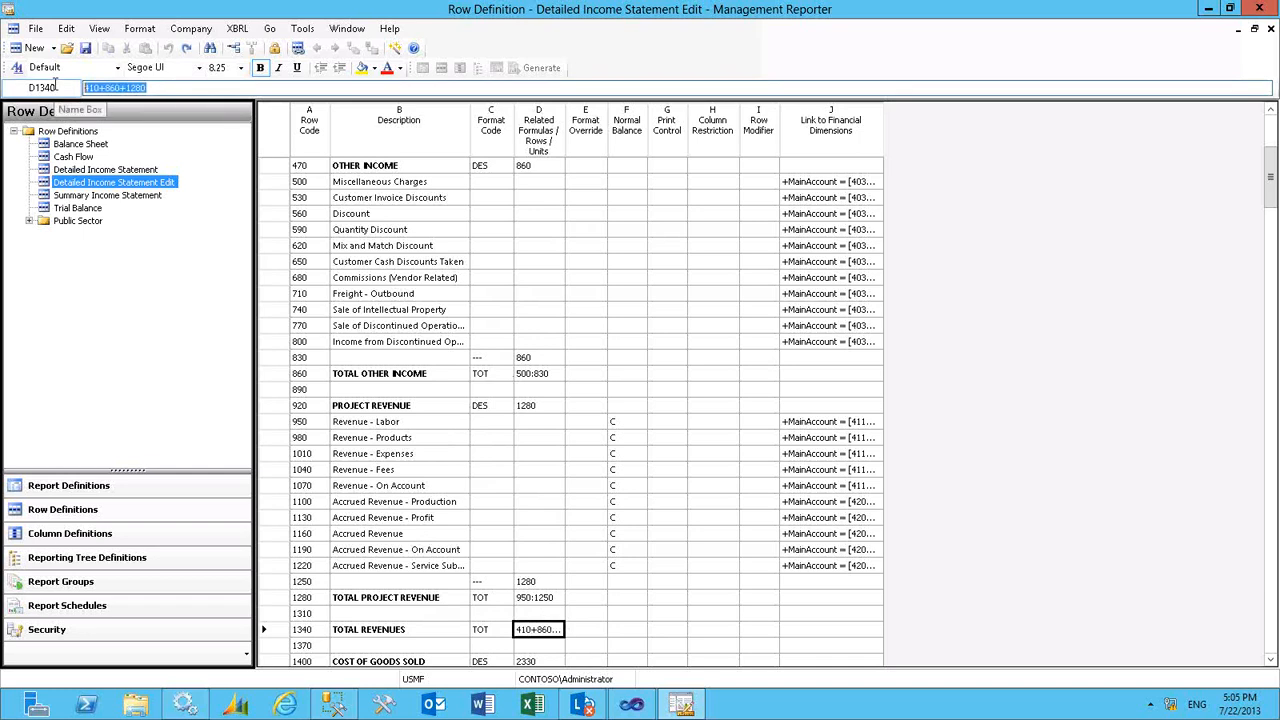
pyautogui.press('Delete')
pyautogui.write('80')
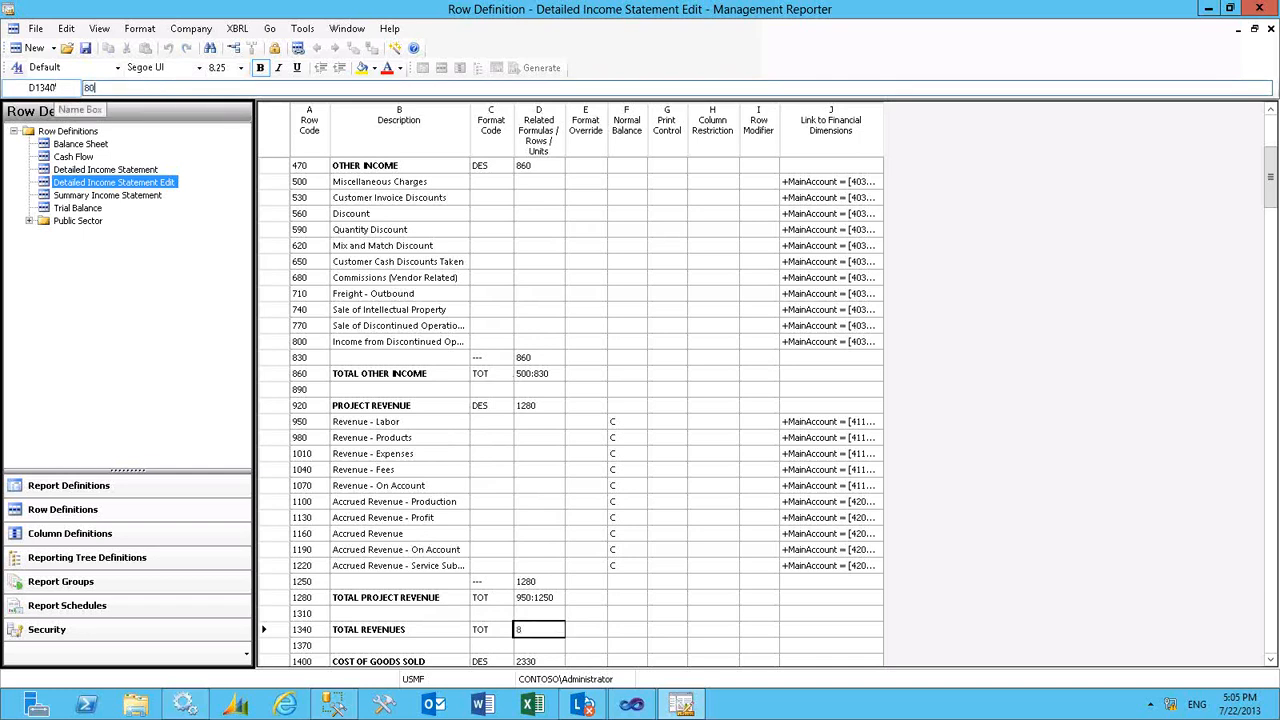
pyautogui.write(':1220')
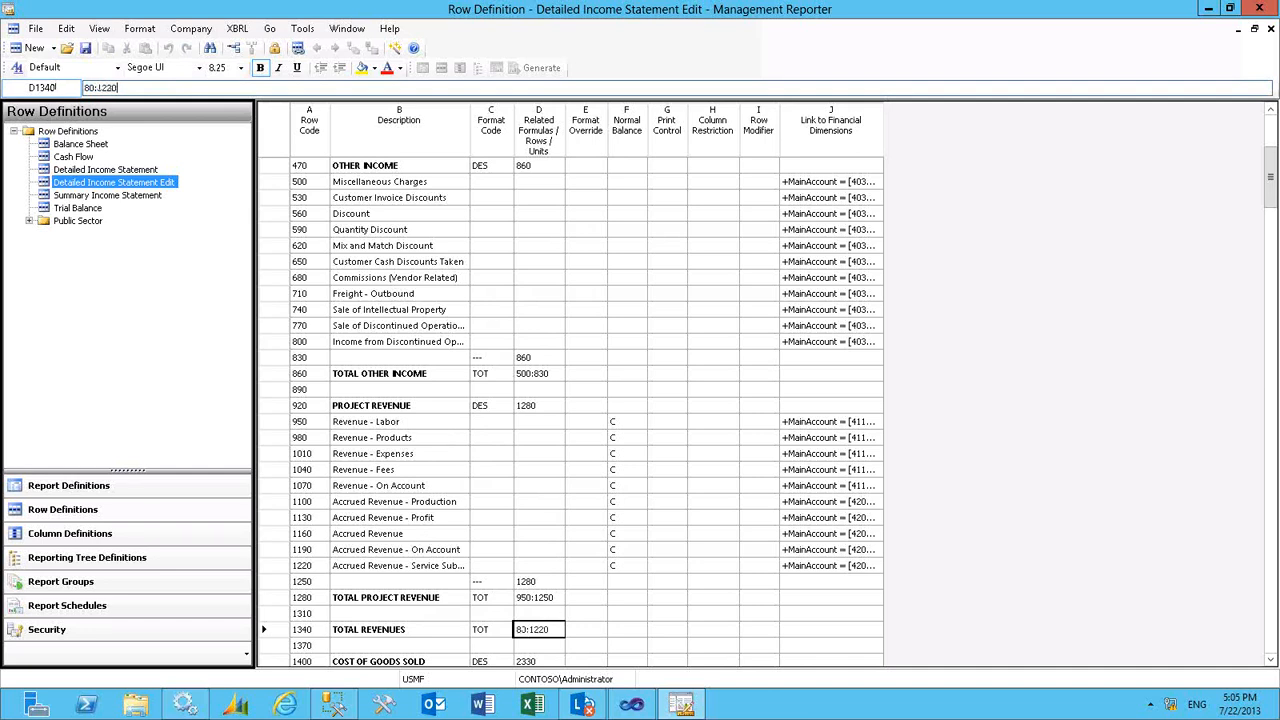
pyautogui.press('Return')
pyautogui.press('Up')
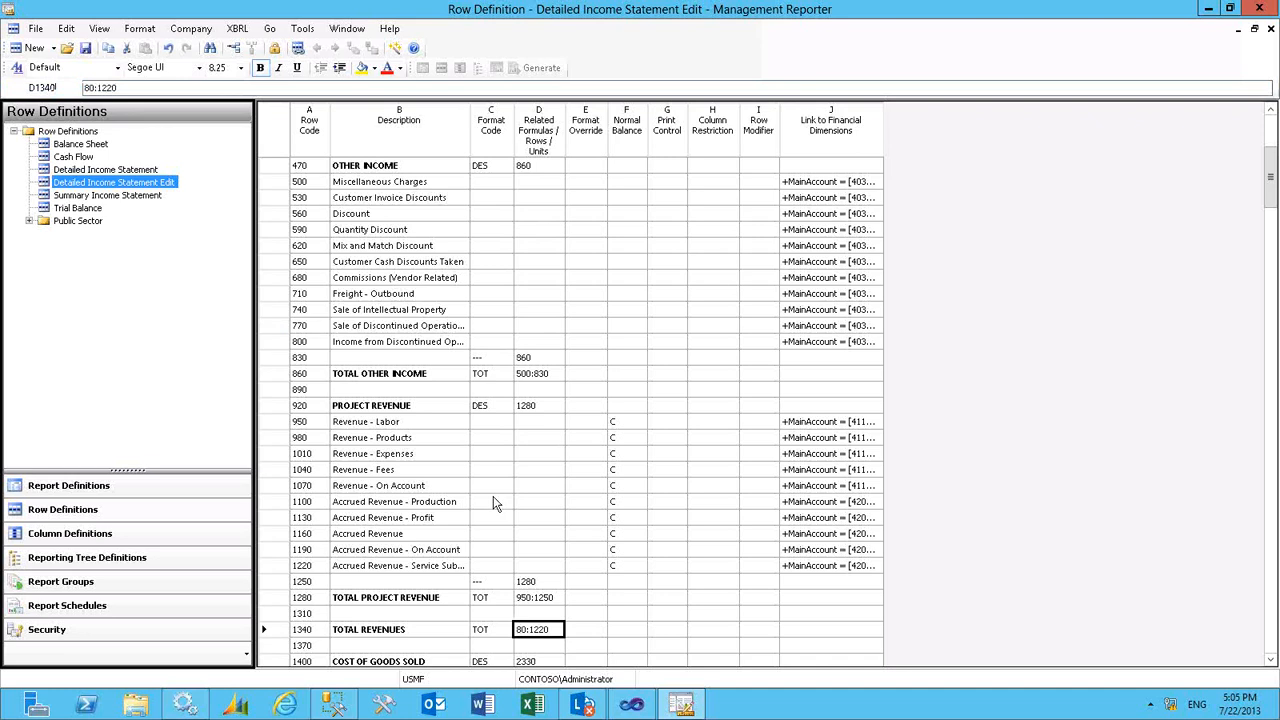
# - Change the TOTAL OTHER INCOME formula in row 860 to 500:831
pyautogui.click(537, 378)
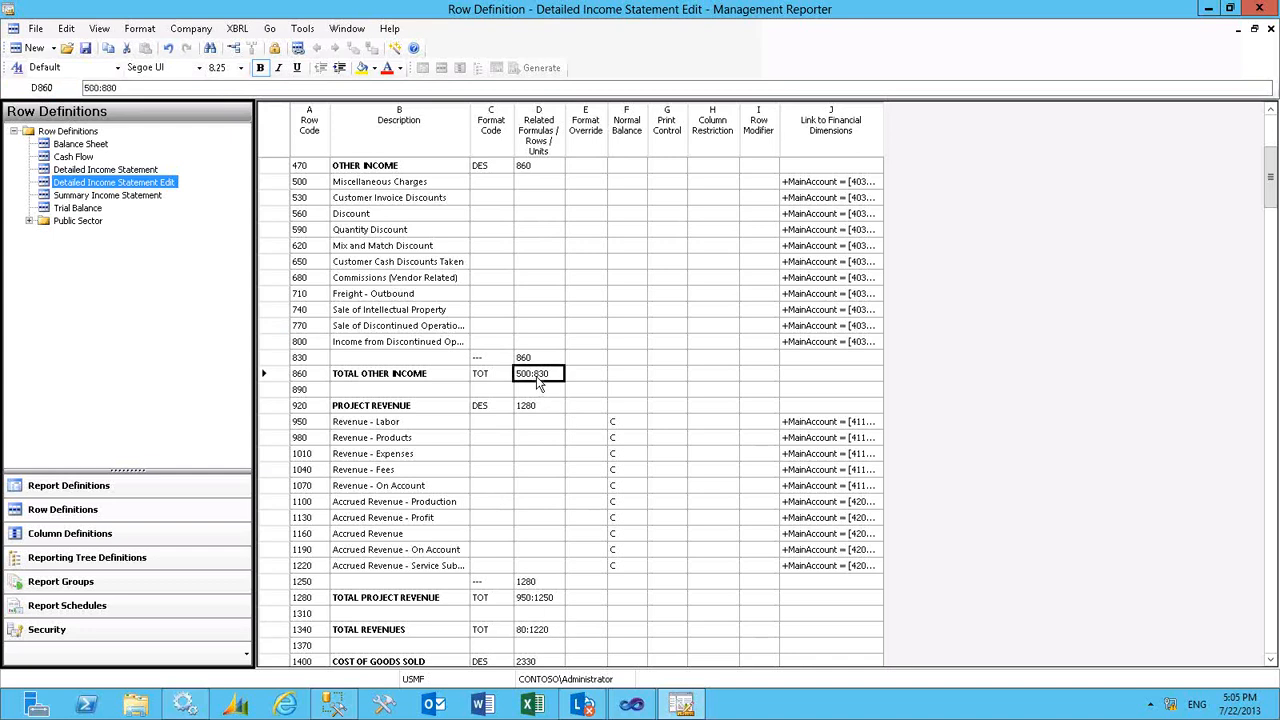
pyautogui.click(127, 88)
pyautogui.press('BackSpace')
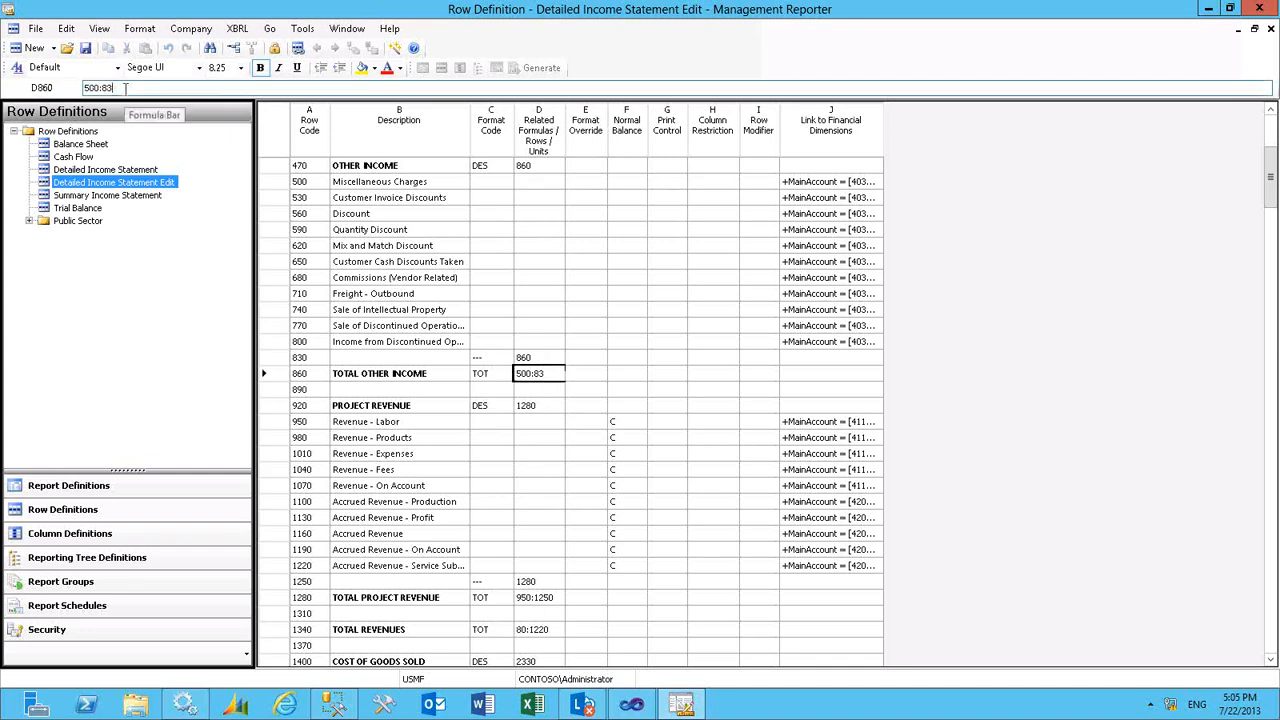
pyautogui.write('1')
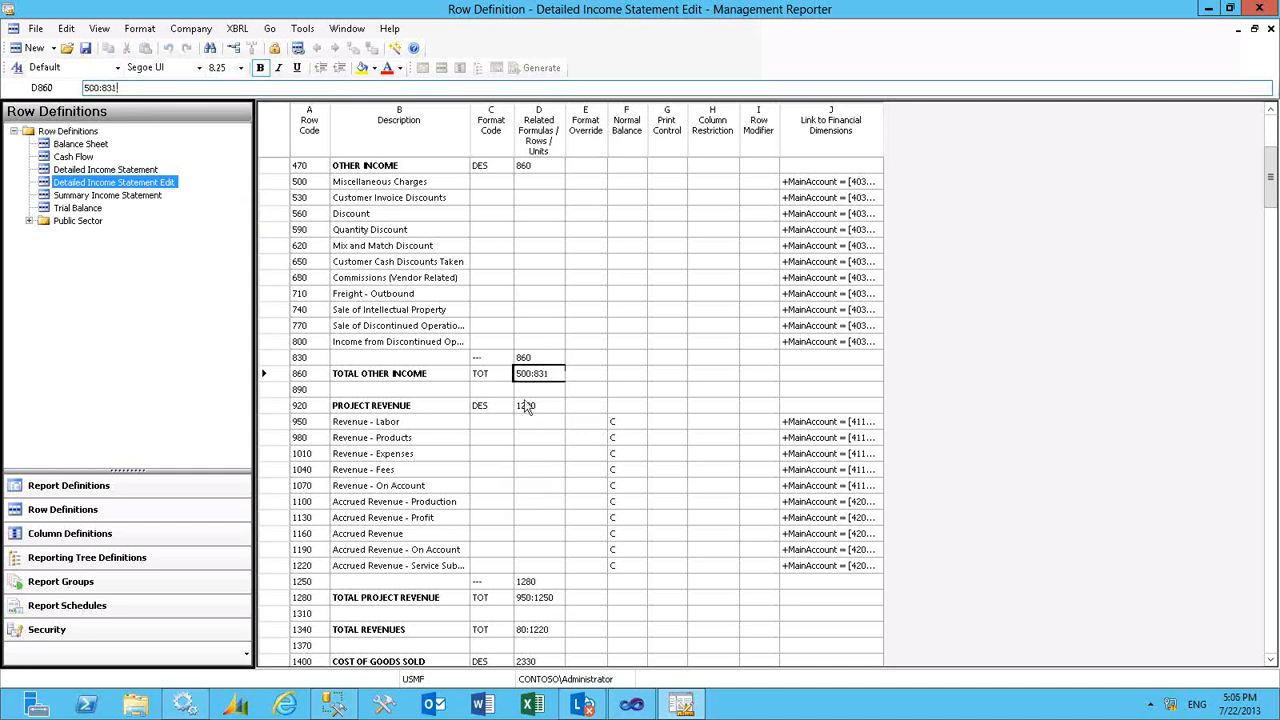
pyautogui.press('Up')
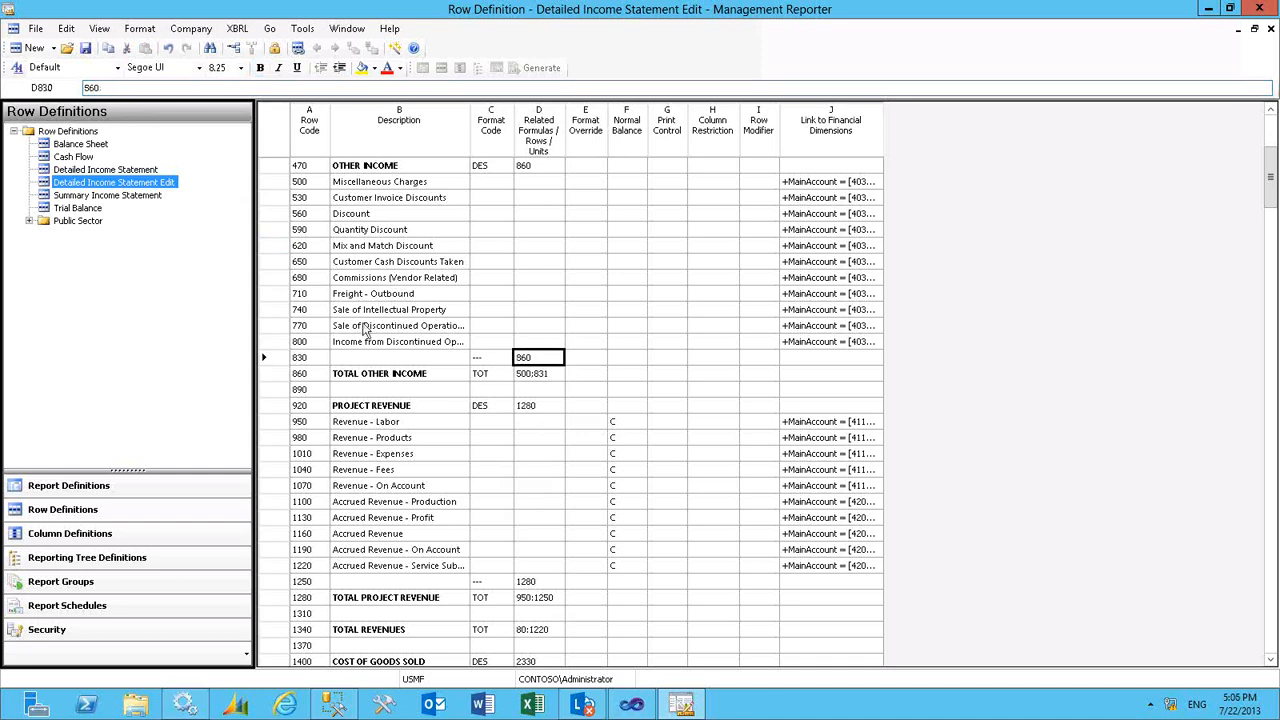
# - Try to save the row definition and inspect the error flag on the TOTAL OTHER INCOME formula
pyautogui.click(86, 48)
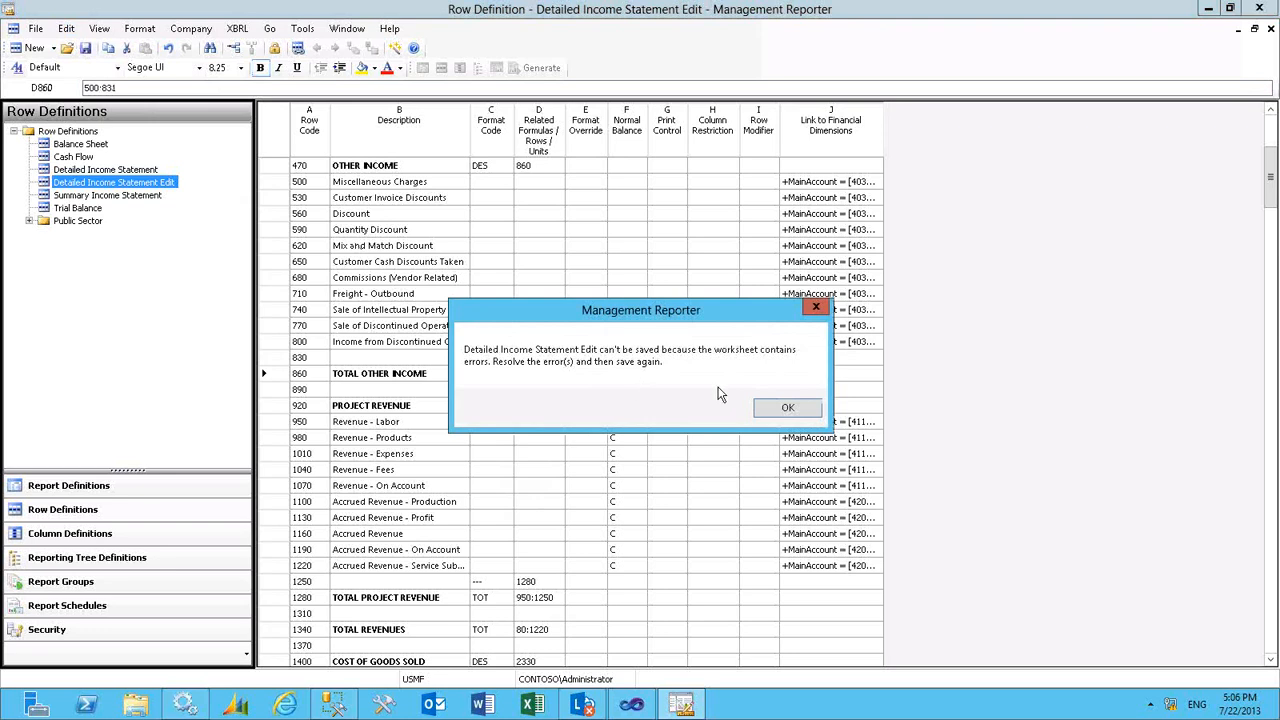
pyautogui.click(796, 410)
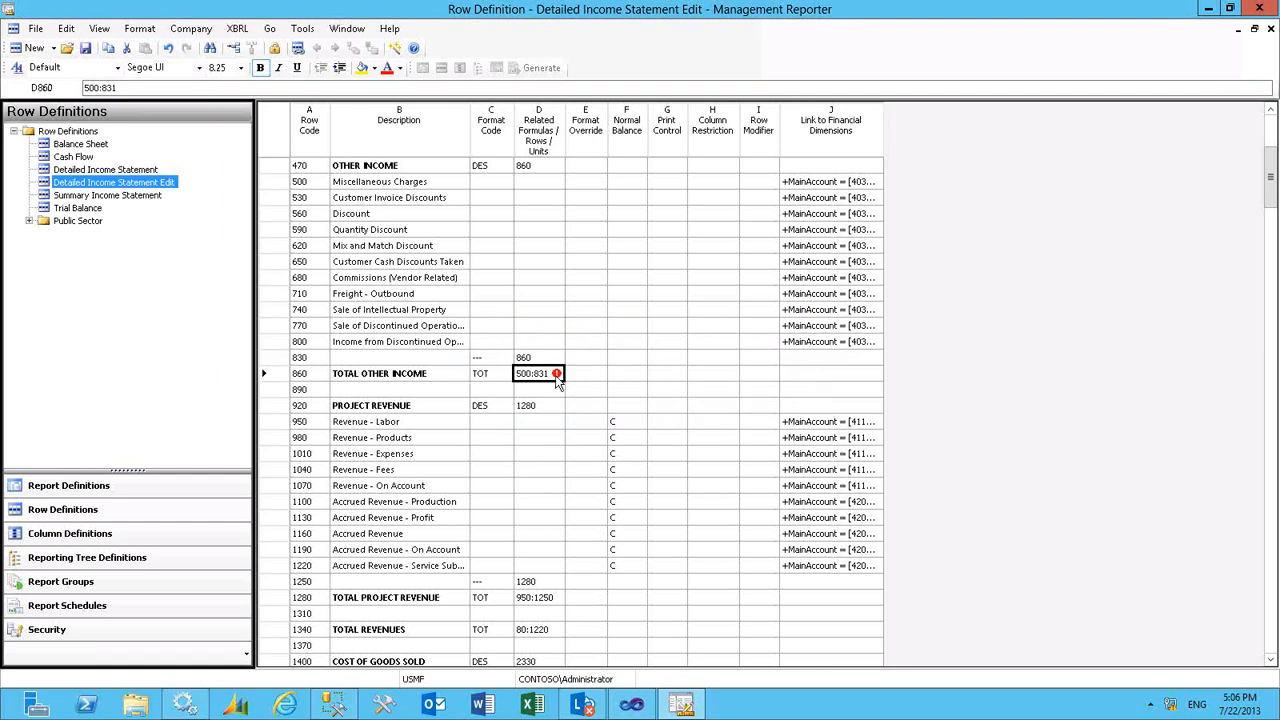
pyautogui.moveTo(558, 384)
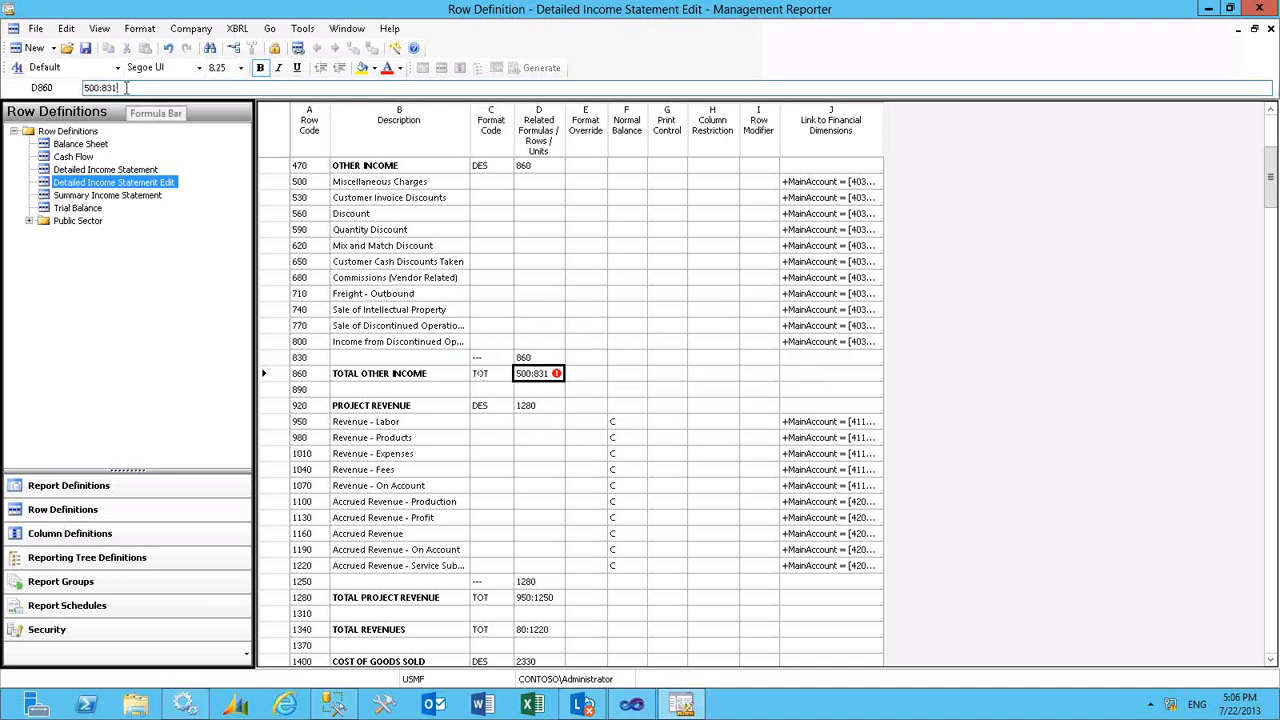
# - Correct the TOTAL OTHER INCOME formula to 500:830
pyautogui.press('BackSpace')
pyautogui.write('0')
pyautogui.click(547, 361)
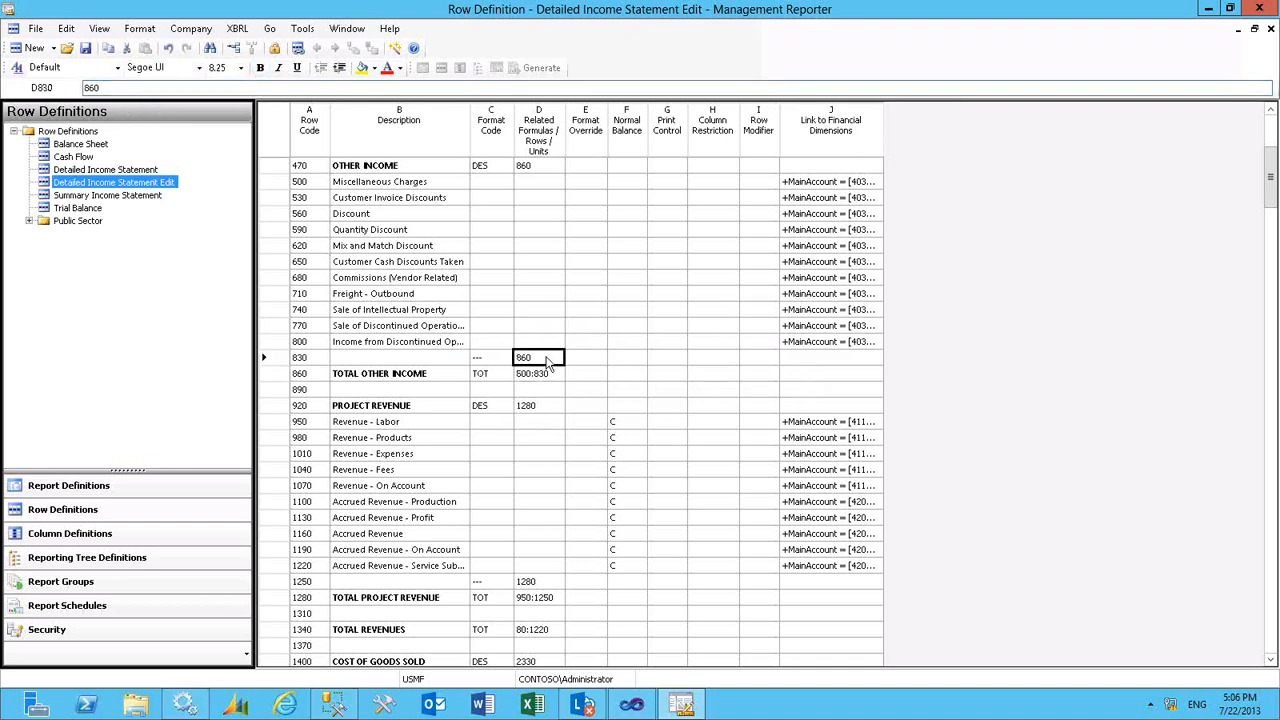
pyautogui.click(537, 376)
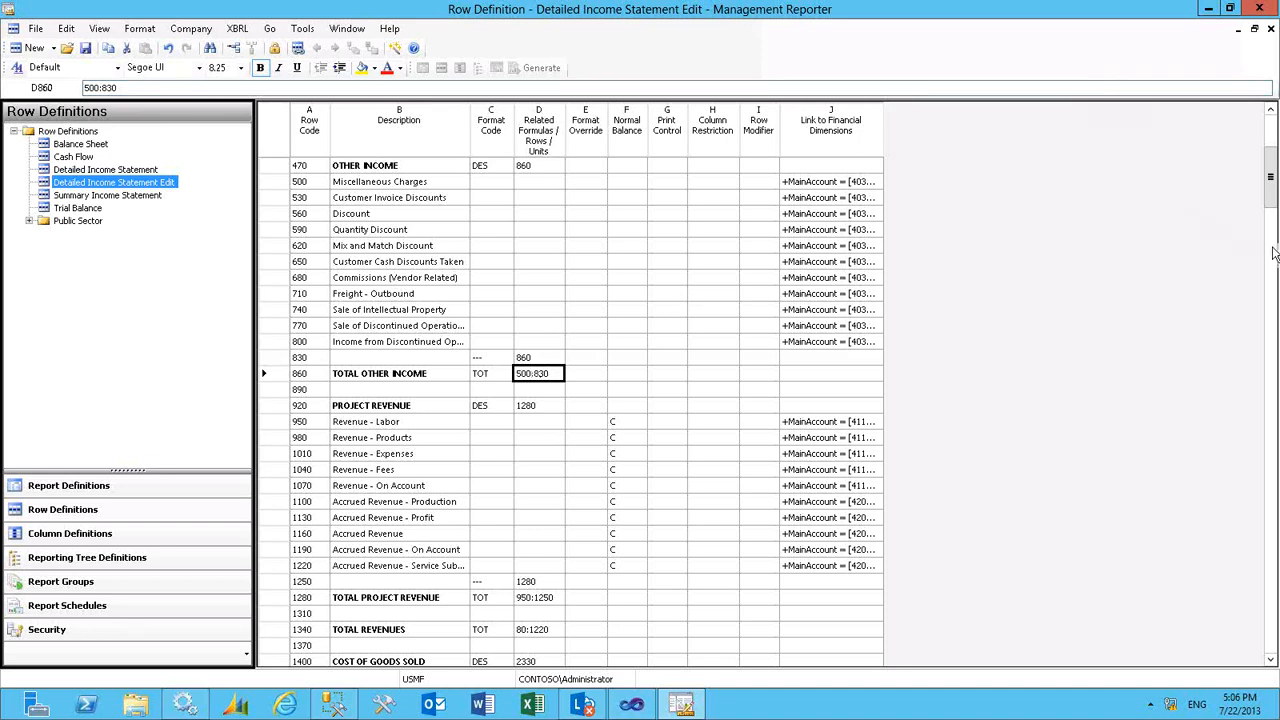
# - Copy the Sales detail rows 80 to 373, from the description through the link to financial dimensions
pyautogui.press('Up')
pyautogui.press('Up')
pyautogui.press('Up')
pyautogui.press('Up')
pyautogui.press('Up')
pyautogui.press('Up')
pyautogui.press('Up')
pyautogui.press('Up')
pyautogui.press('Up')
pyautogui.press('Up')
pyautogui.press('Up')
pyautogui.press('Up')
pyautogui.press('Up')
pyautogui.press('Up')
pyautogui.press('Up')
pyautogui.press('Up')
pyautogui.press('Up')
pyautogui.press('Up')
pyautogui.press('Up')
pyautogui.press('Up')
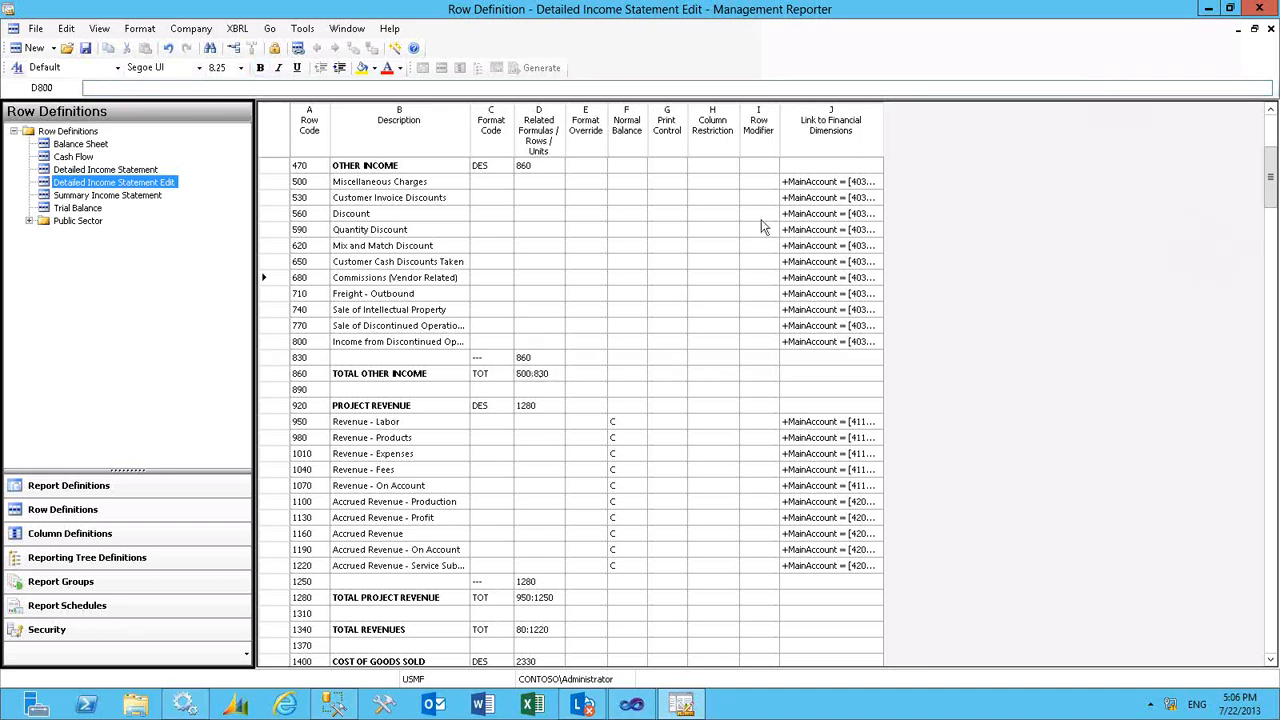
pyautogui.press('Up')
pyautogui.press('Up')
pyautogui.press('Up')
pyautogui.press('Up')
pyautogui.press('Up')
pyautogui.press('Up')
pyautogui.press('Up')
pyautogui.press('Up')
pyautogui.press('Up')
pyautogui.press('Up')
pyautogui.press('Up')
pyautogui.press('Up')
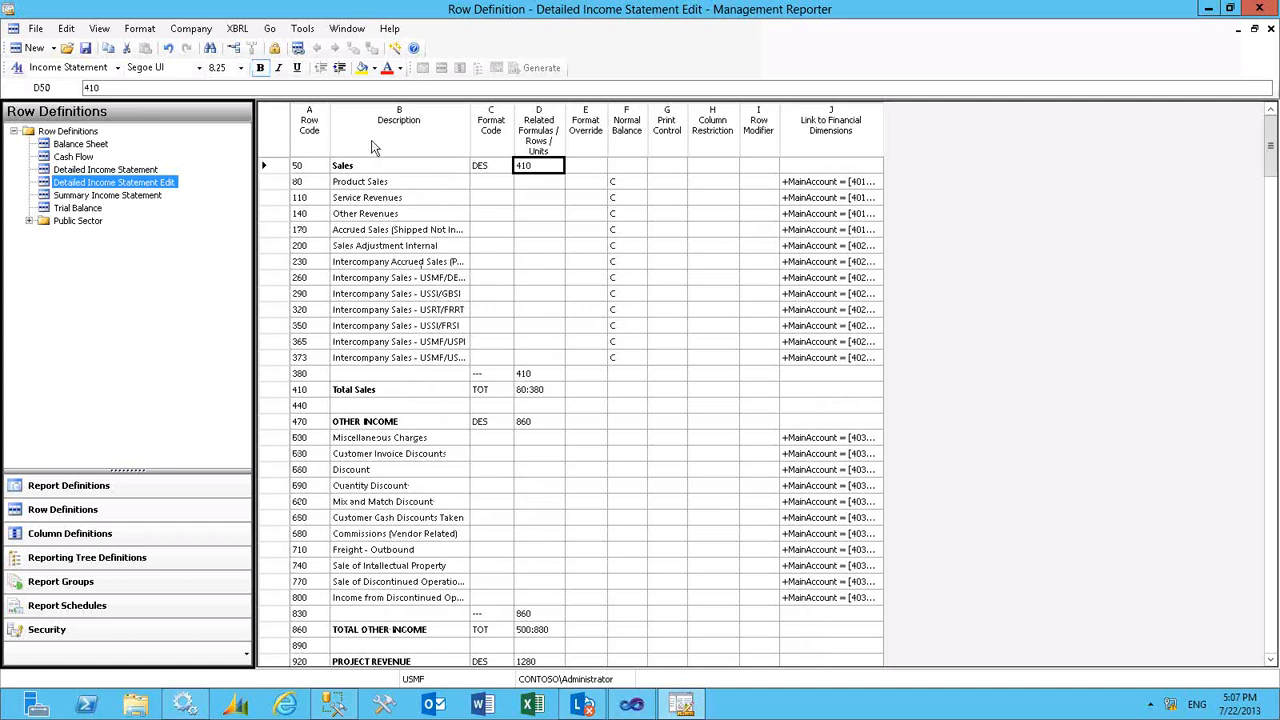
pyautogui.moveTo(360, 184); pyautogui.dragTo(826, 361)
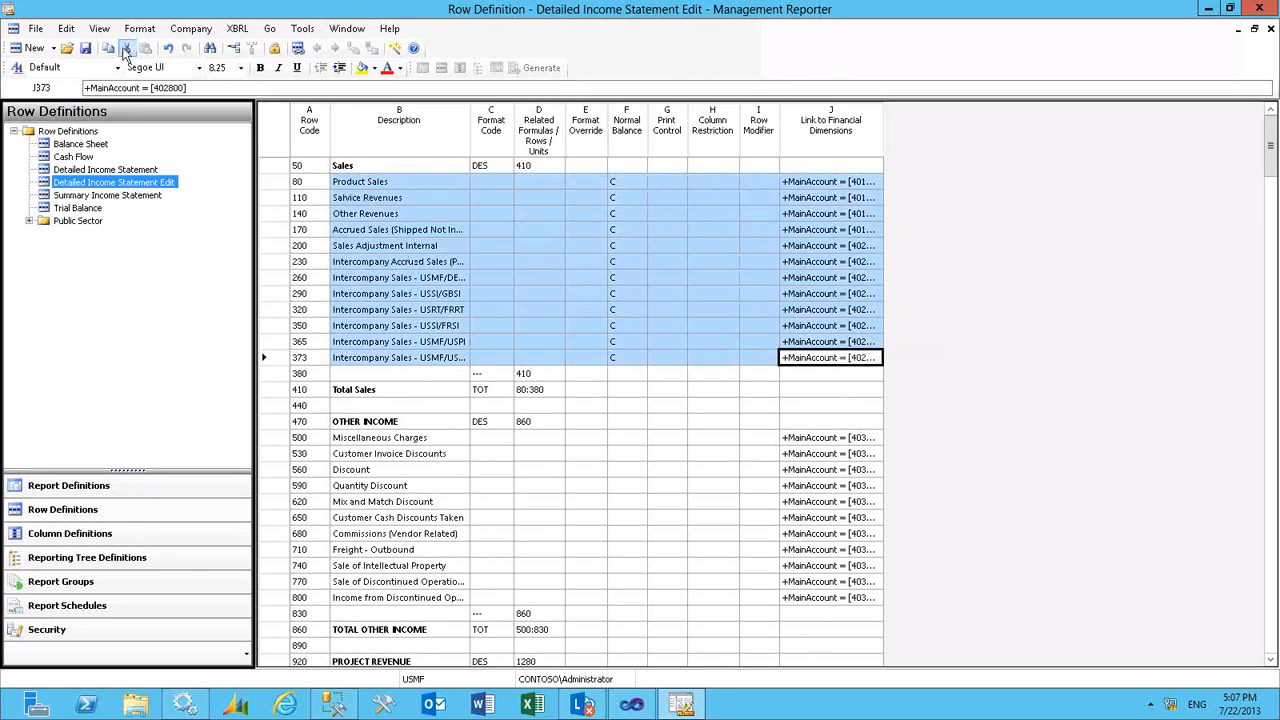
pyautogui.click(108, 50)
# - Switch to the blank Excel workbook, paste the copied rows starting at A1, and autofit the column widths
pyautogui.moveTo(857, 8)
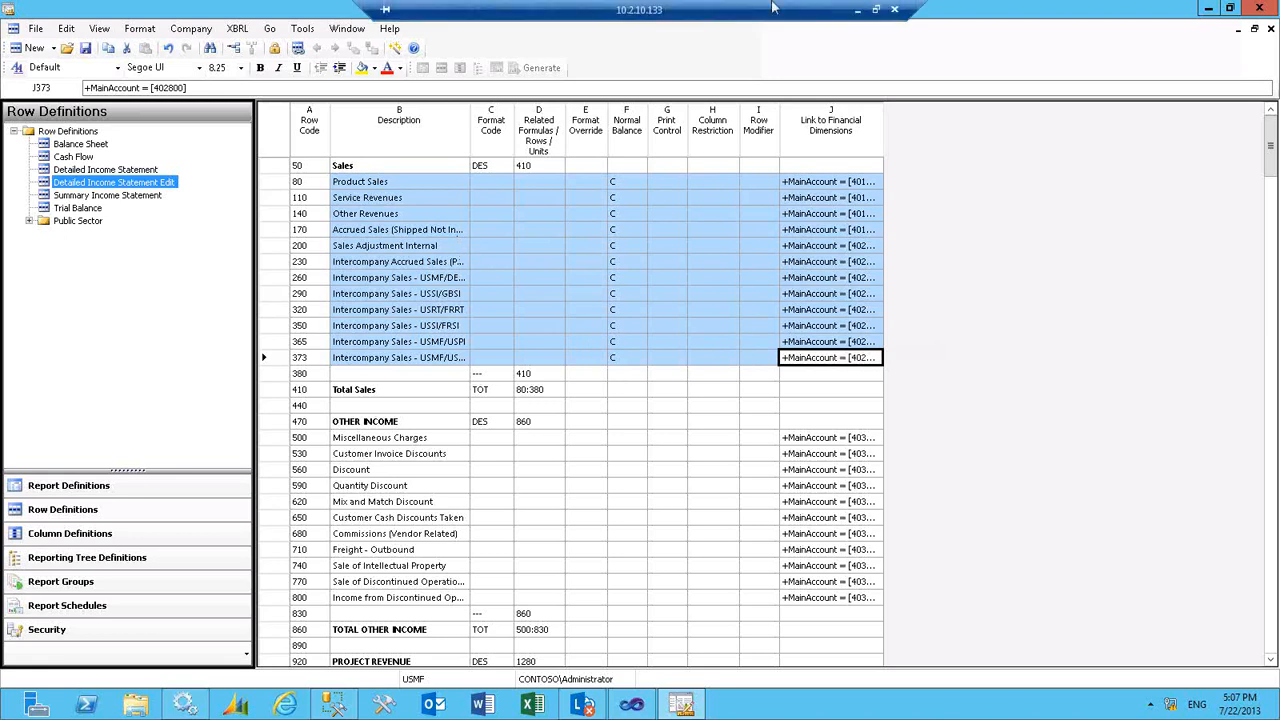
pyautogui.click(857, 8)
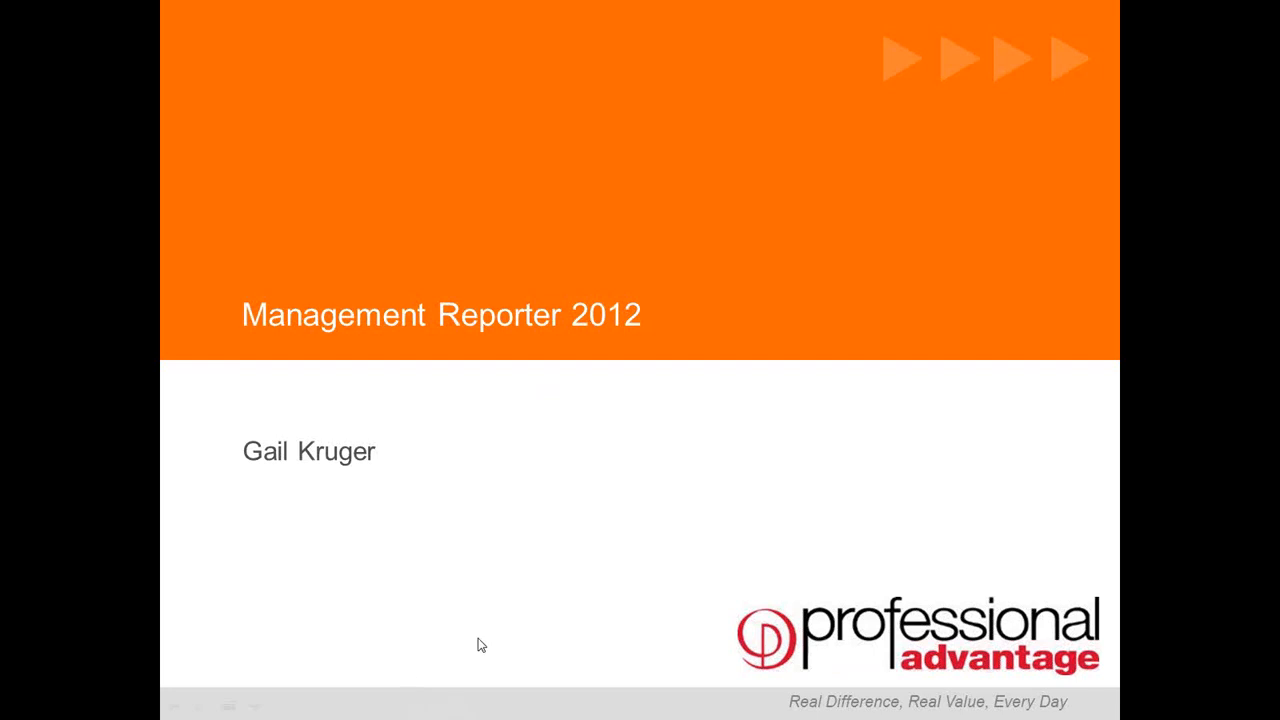
pyautogui.hotkey('alt', 'Tab')
pyautogui.hotkey('alt', 'Tab')
pyautogui.hotkey('alt', 'Tab')
pyautogui.hotkey('alt', 'Tab')
pyautogui.hotkey('alt', 'Tab')
pyautogui.hotkey('alt', 'Tab')
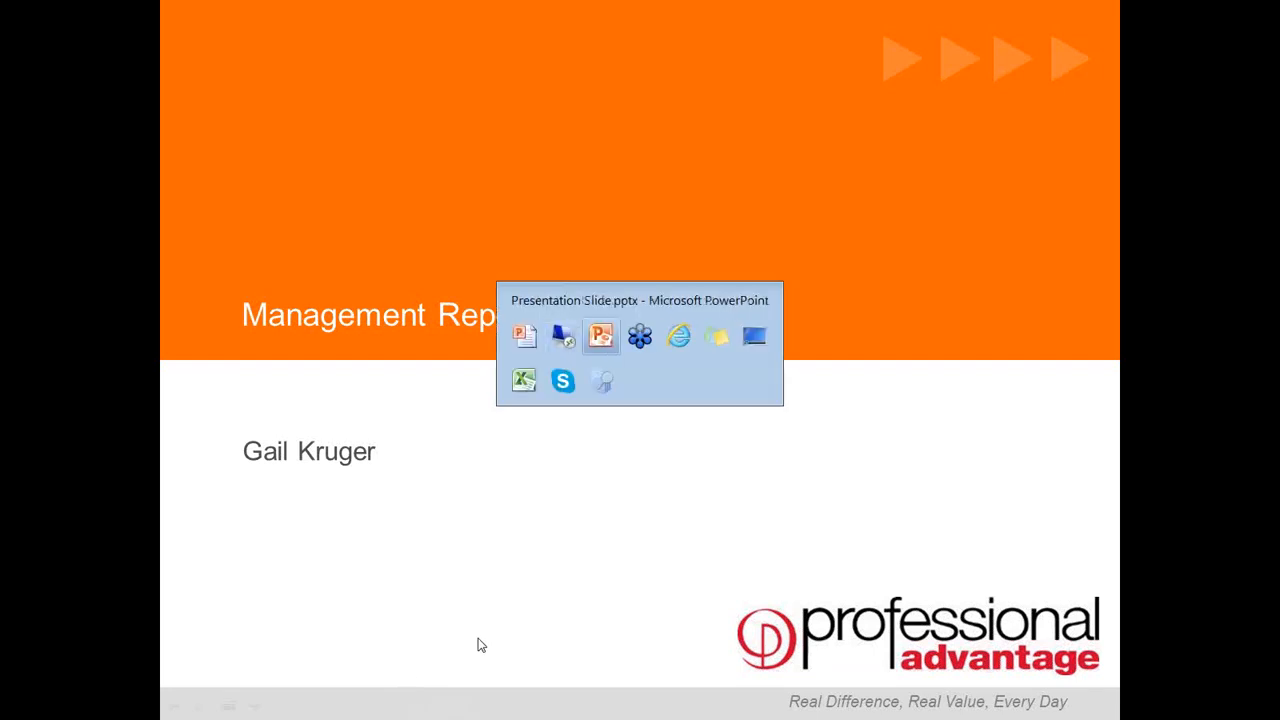
pyautogui.hotkey('alt', 'Tab')
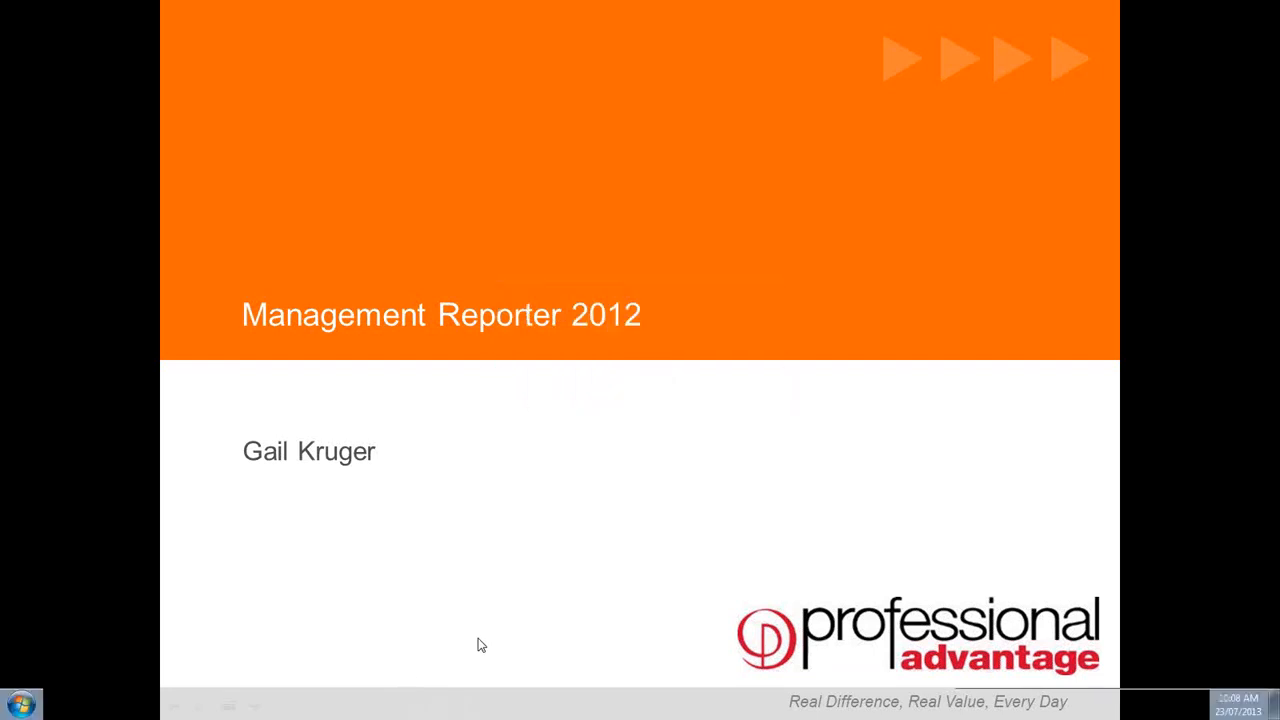
pyautogui.click(70, 156)
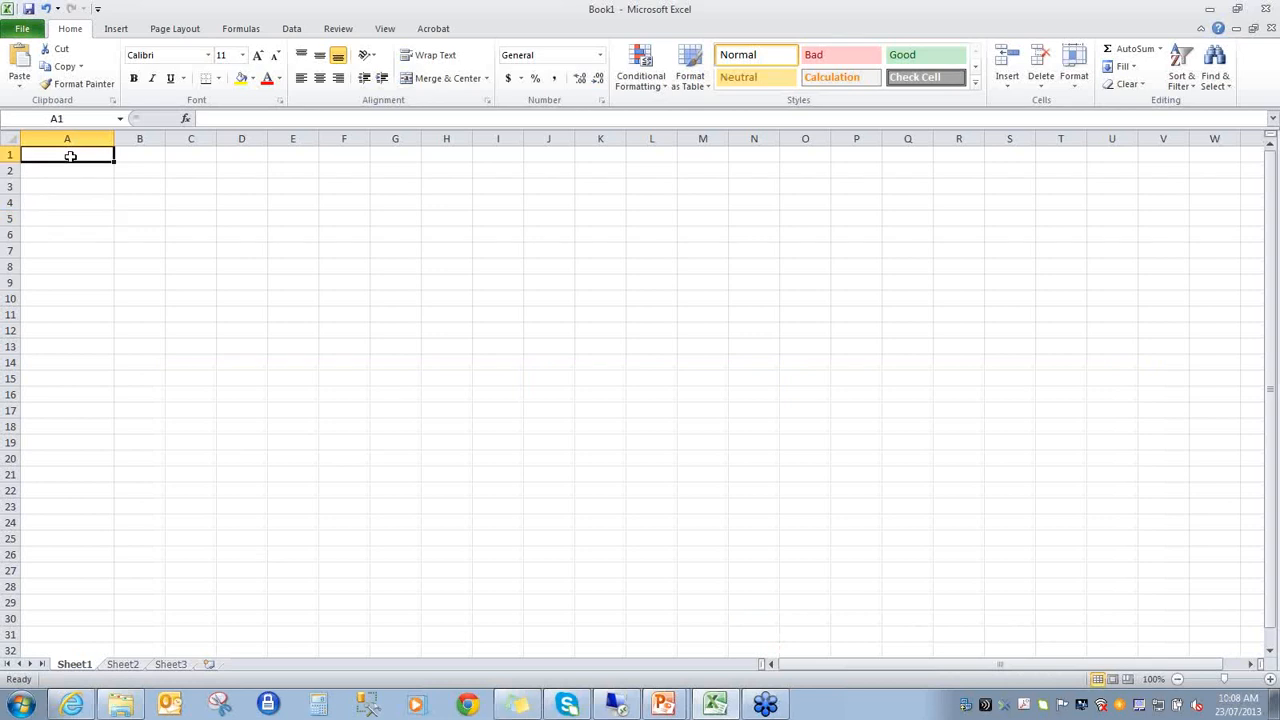
pyautogui.hotkey('ctrl', 'v')
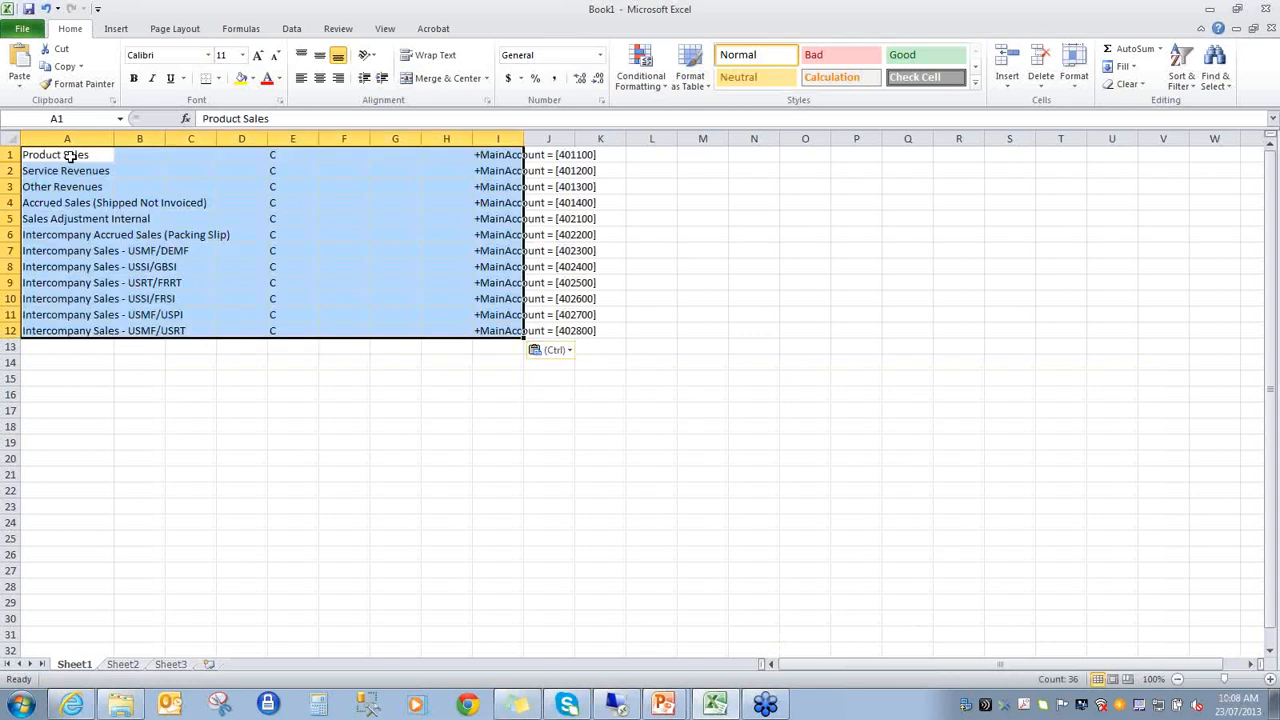
pyautogui.click(7, 140)
pyautogui.doubleClick(114, 138)
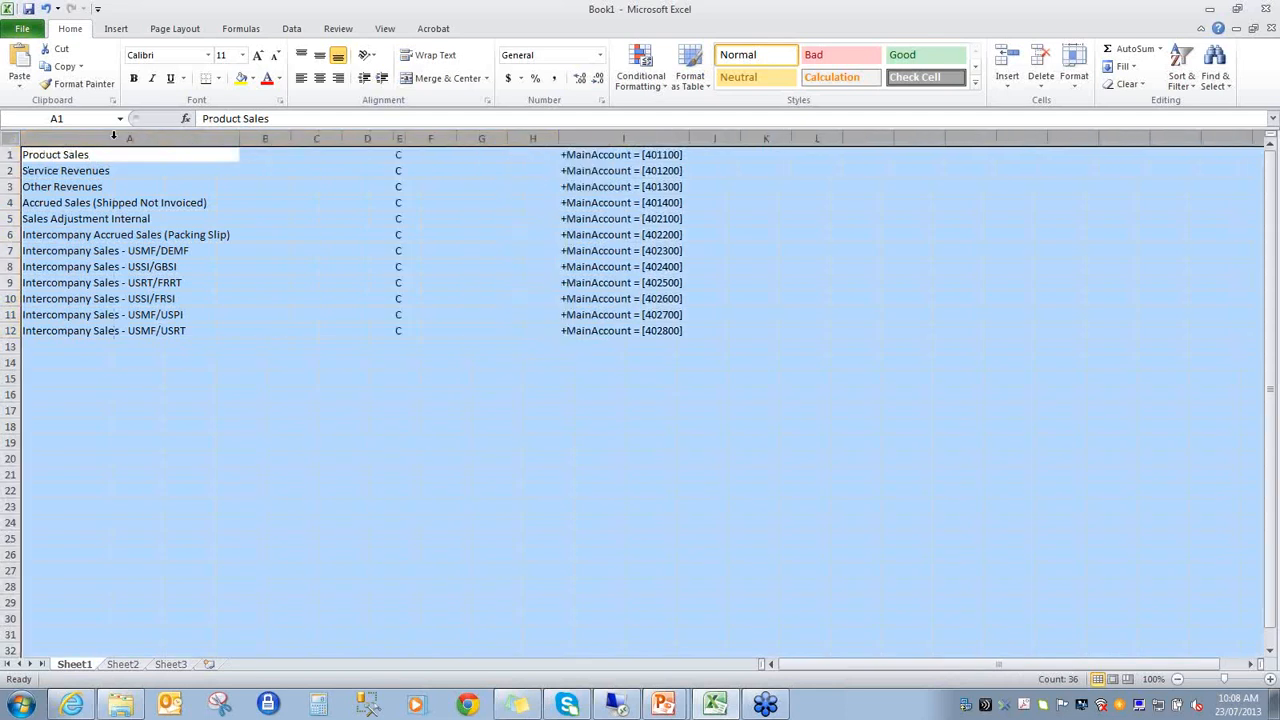
# - Enter the formula ="INC - "&A1 in B1 and fill it down to B3
pyautogui.click(262, 159)
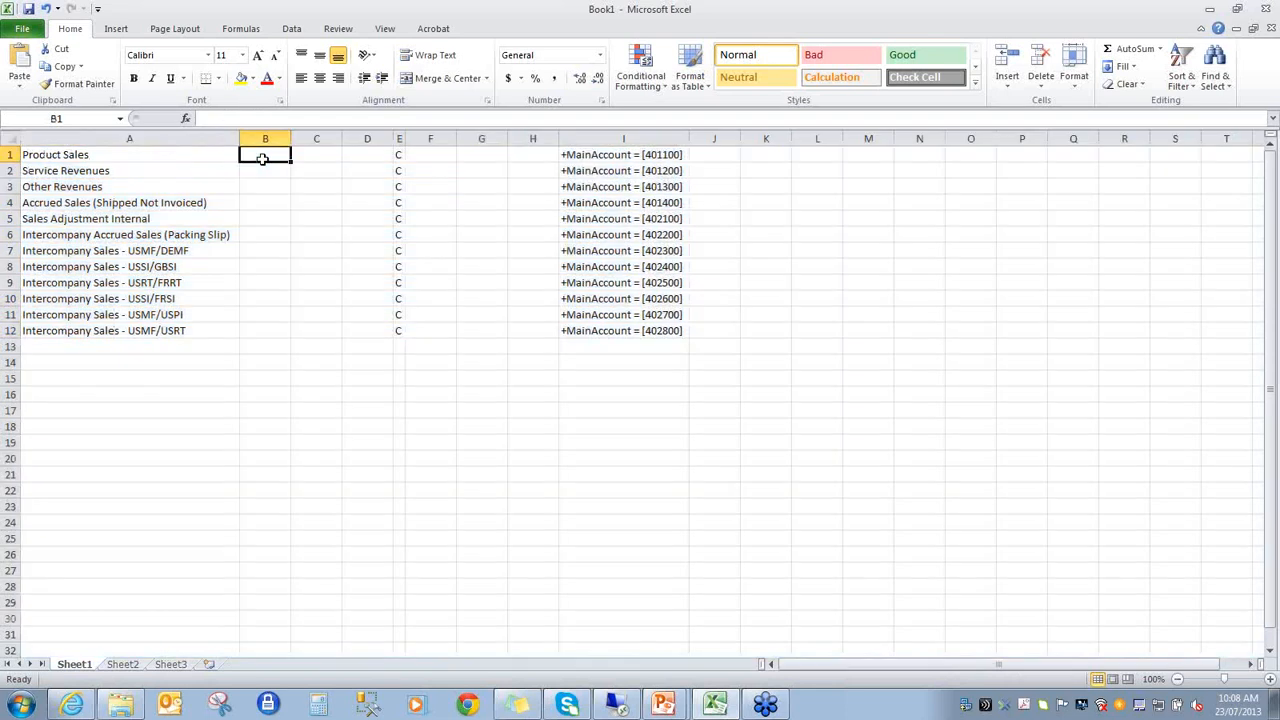
pyautogui.write('="IN')
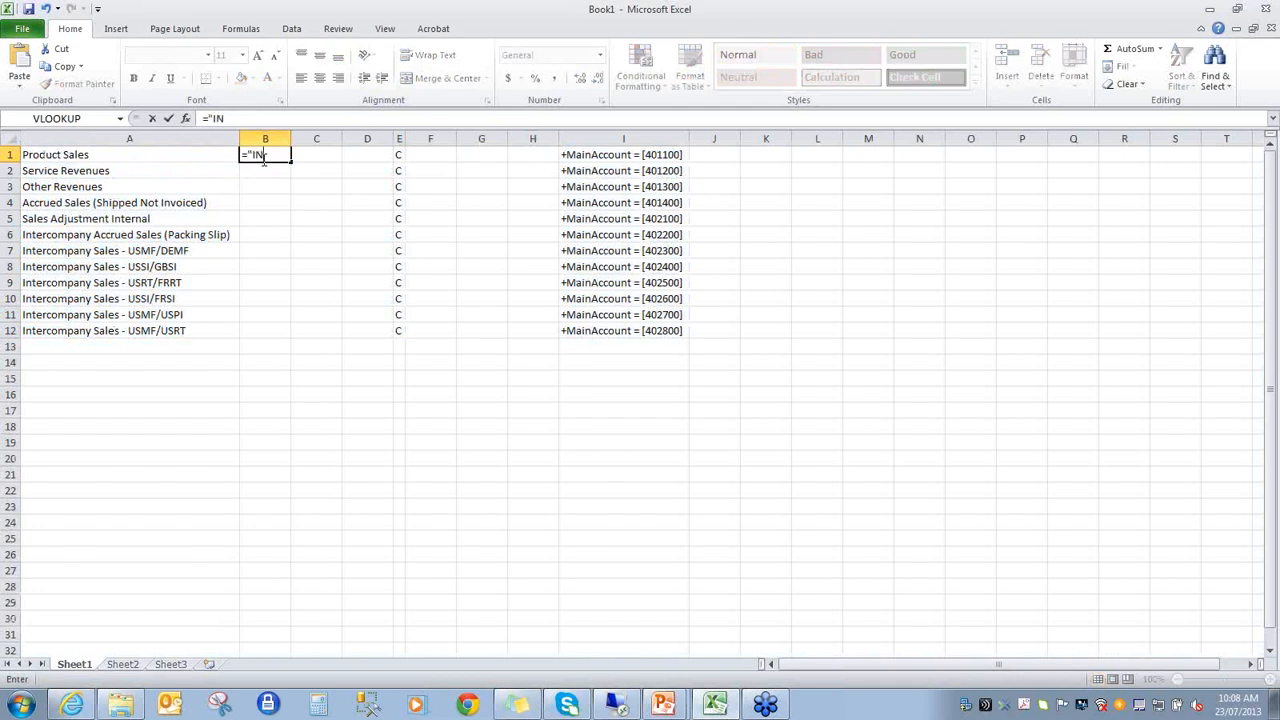
pyautogui.write('C - "&')
pyautogui.press('Left')
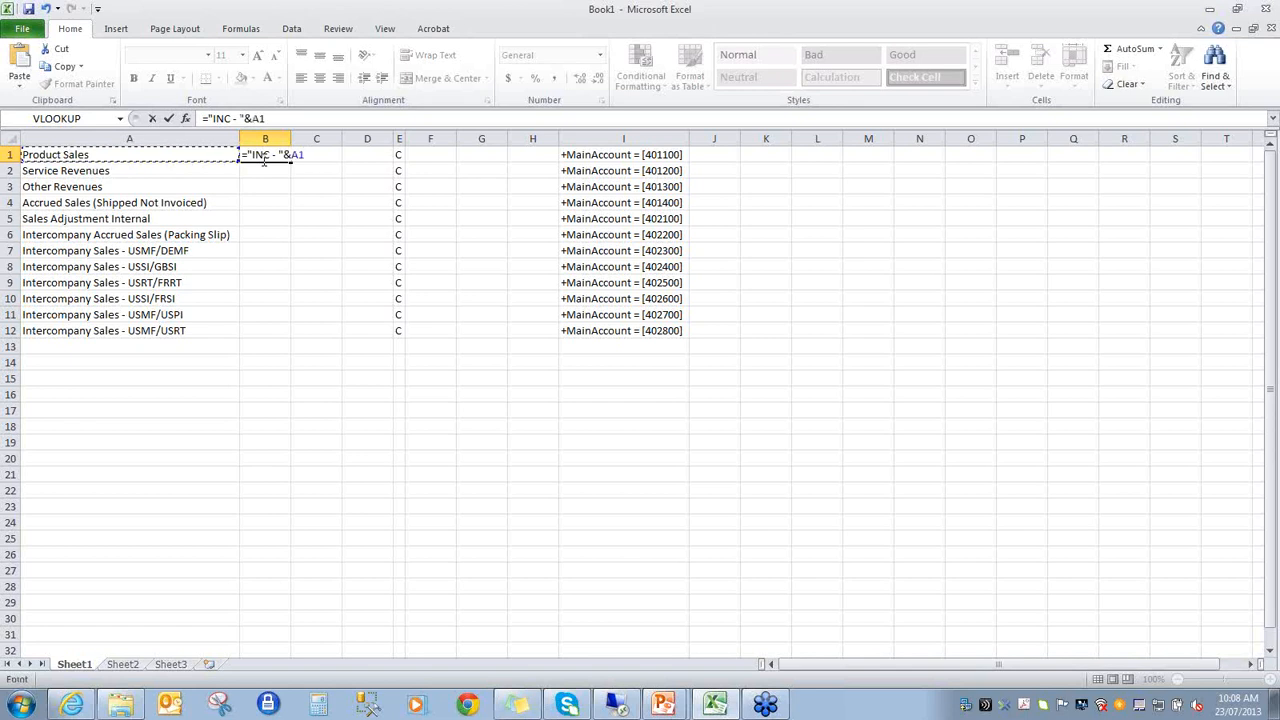
pyautogui.press('Return')
pyautogui.click(272, 155)
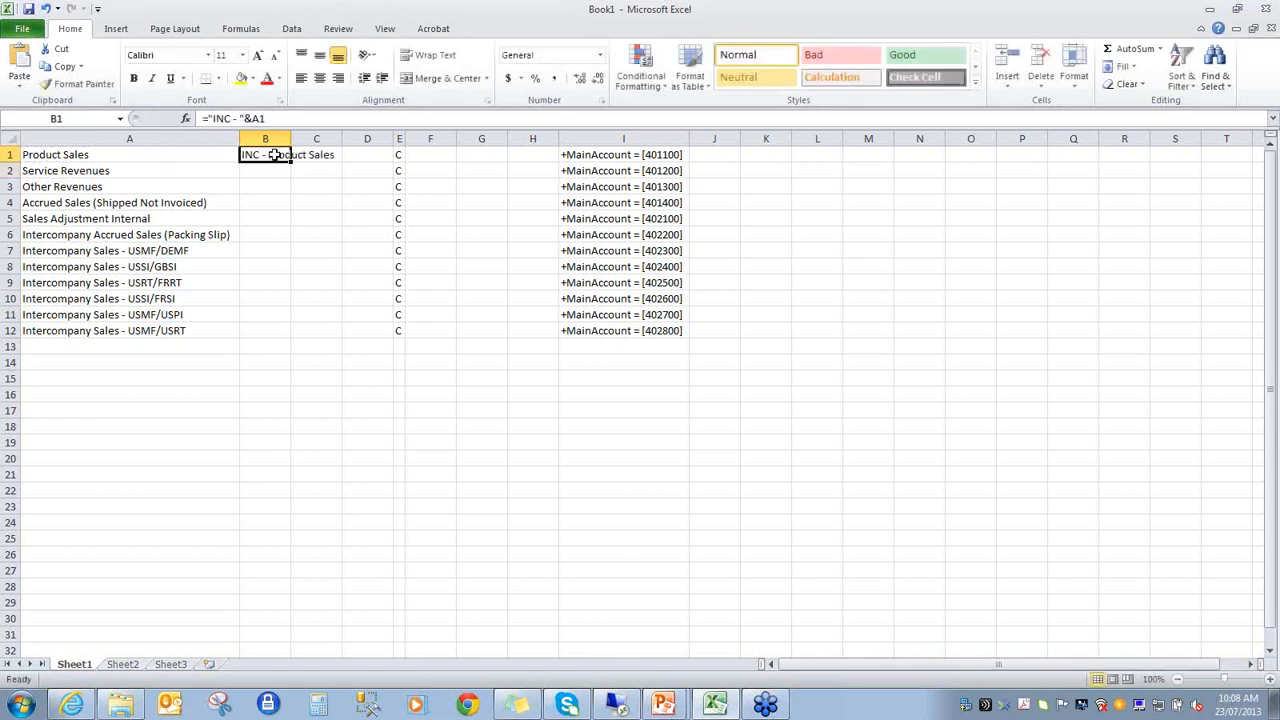
pyautogui.moveTo(290, 164); pyautogui.dragTo(289, 197)
# - Paste the prefixed descriptions as values over A1:A3 and clear the helper formulas in column B
pyautogui.hotkey('ctrl', 'c')
pyautogui.click(55, 155)
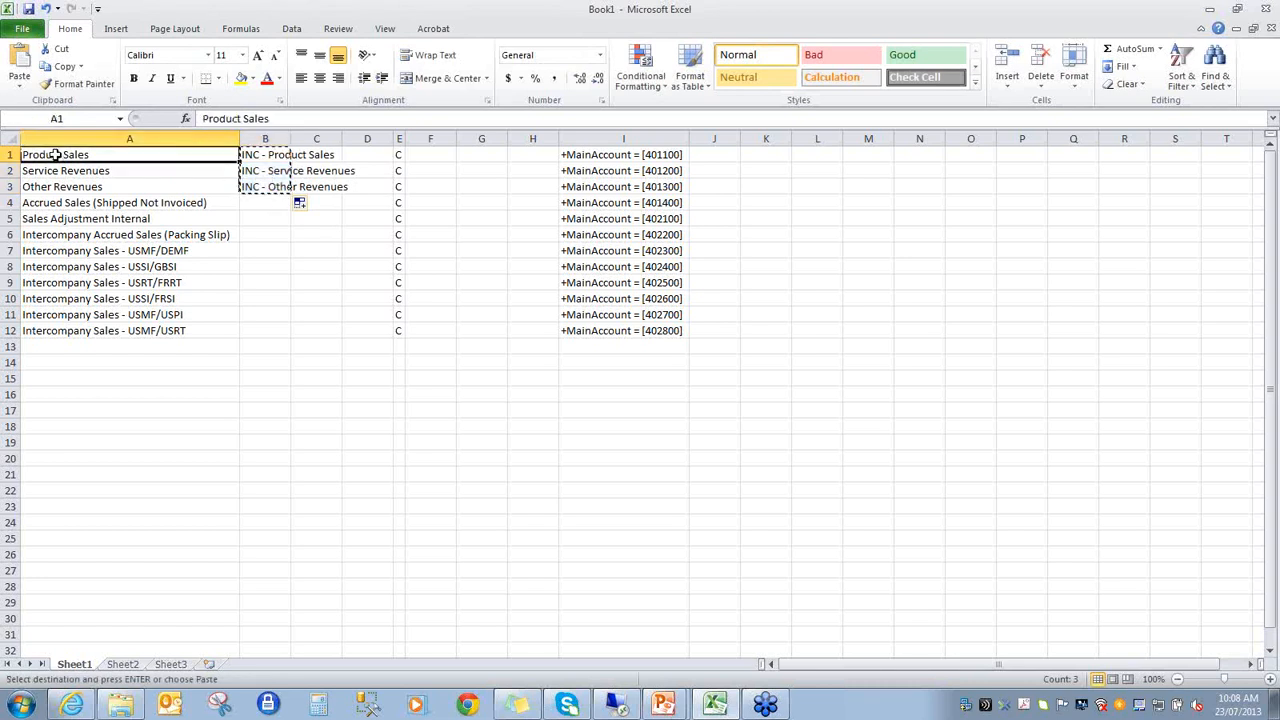
pyautogui.rightClick(55, 155)
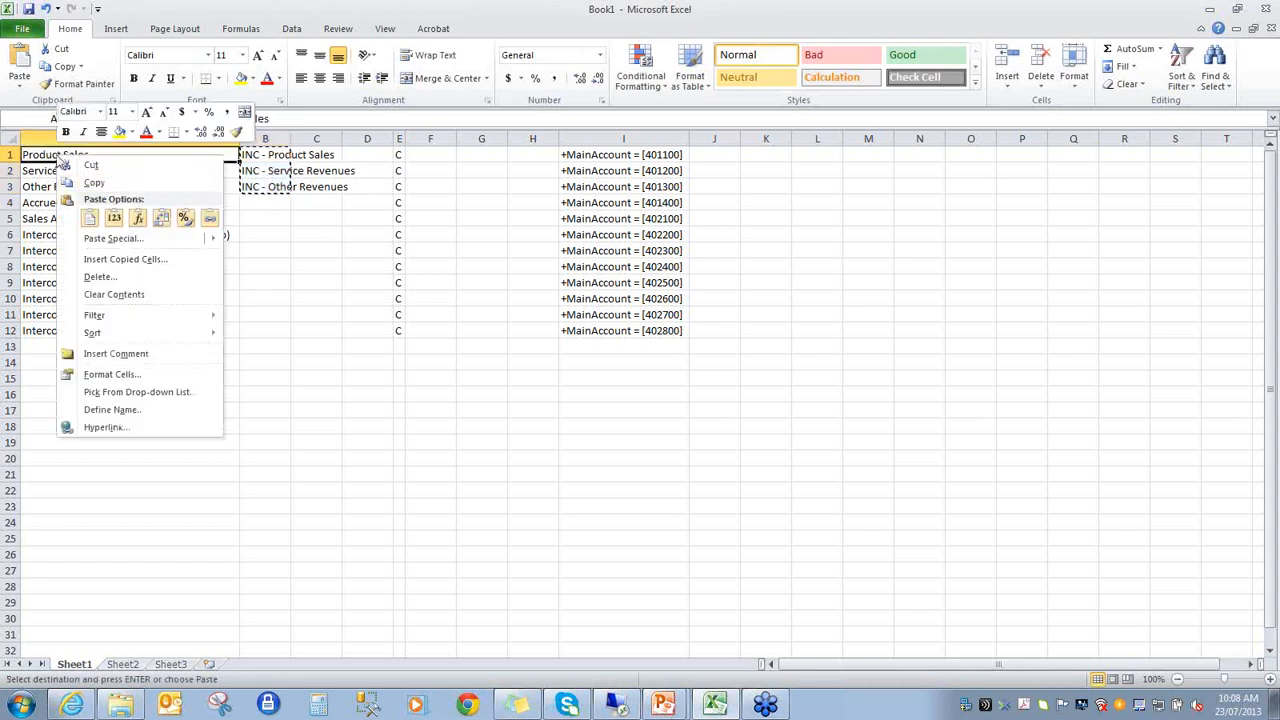
pyautogui.click(115, 220)
pyautogui.moveTo(265, 155); pyautogui.dragTo(270, 207)
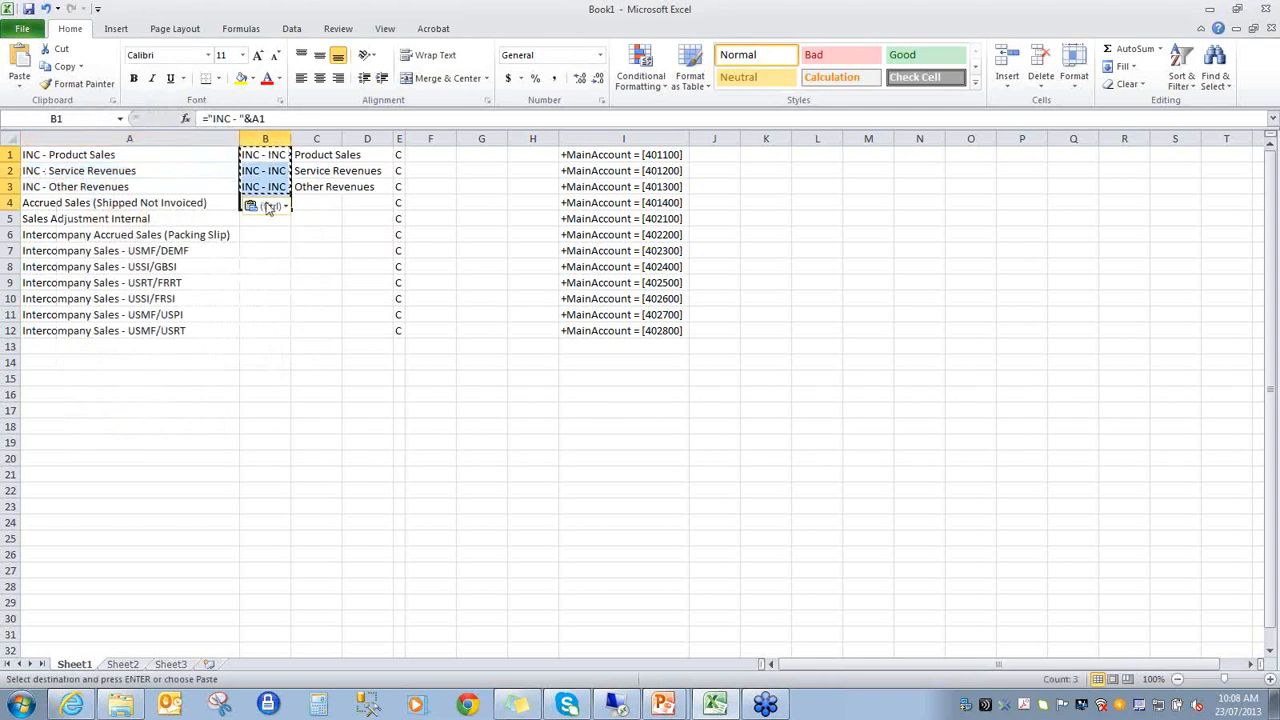
pyautogui.press('Delete')
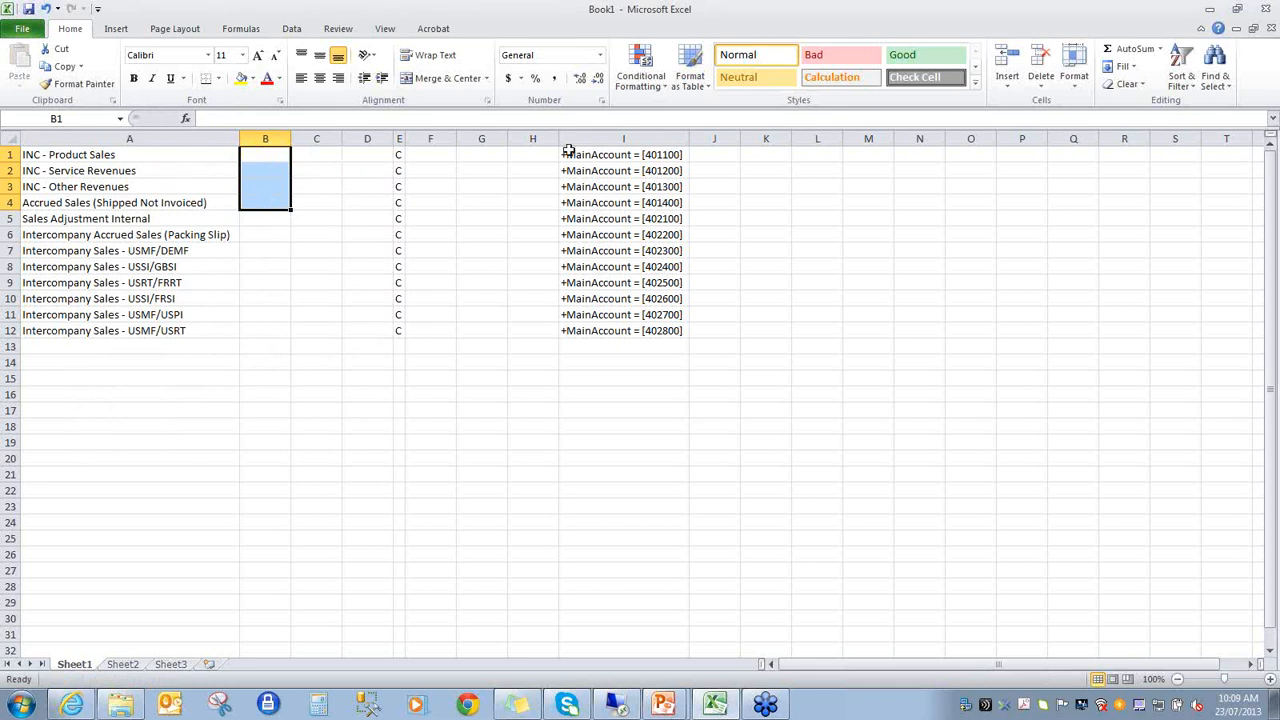
pyautogui.doubleClick(43, 155)
pyautogui.moveTo(43, 155); pyautogui.dragTo(309, 174)
pyautogui.click(166, 186)
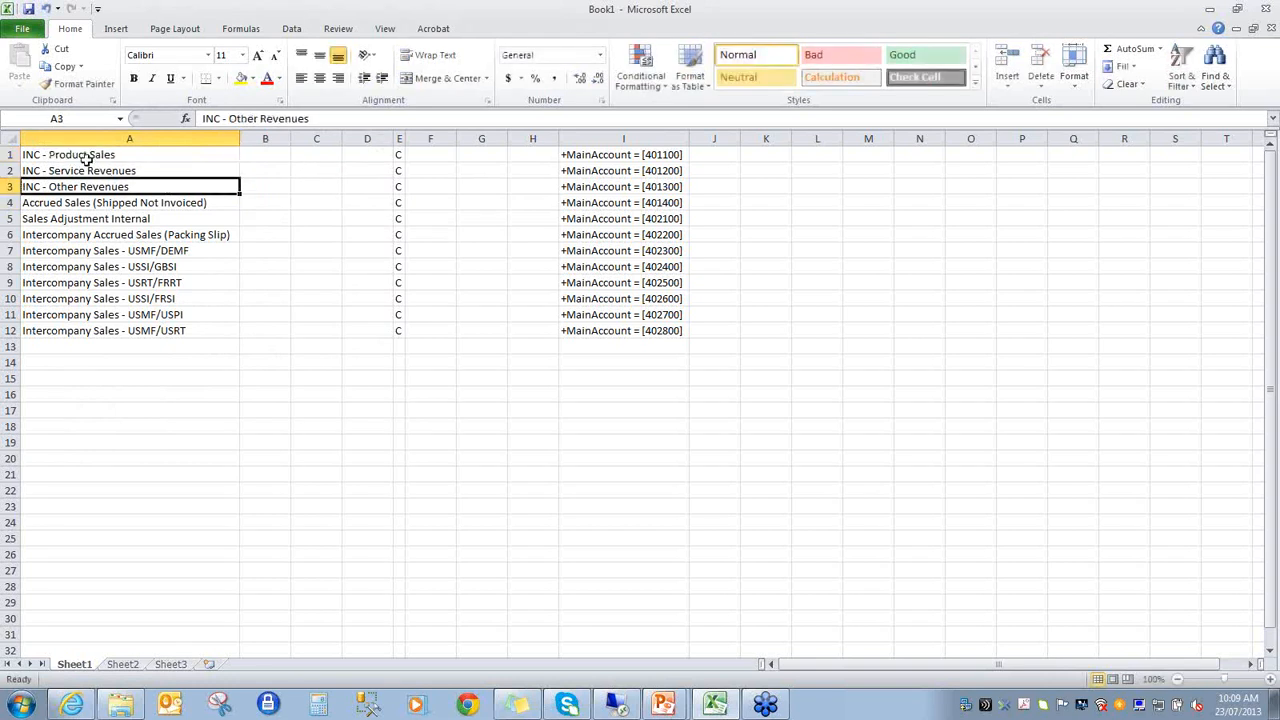
pyautogui.click(86, 155)
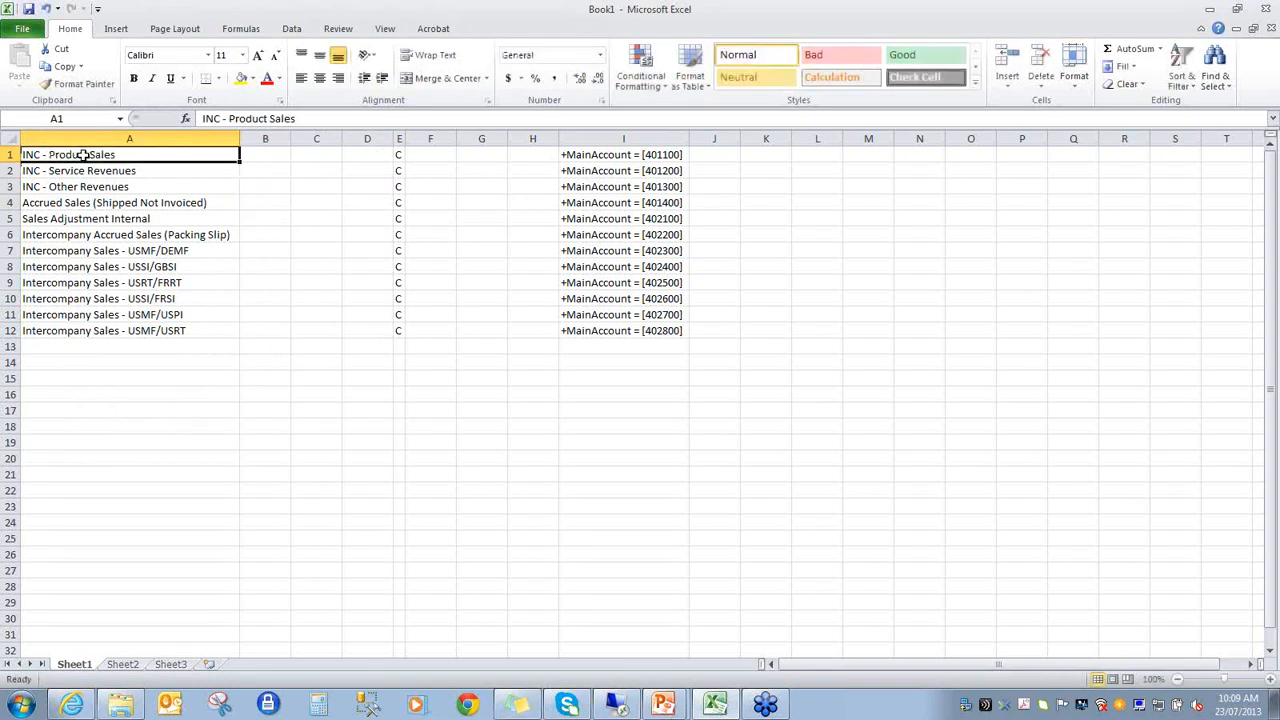
pyautogui.click(302, 30)
pyautogui.click(426, 62)
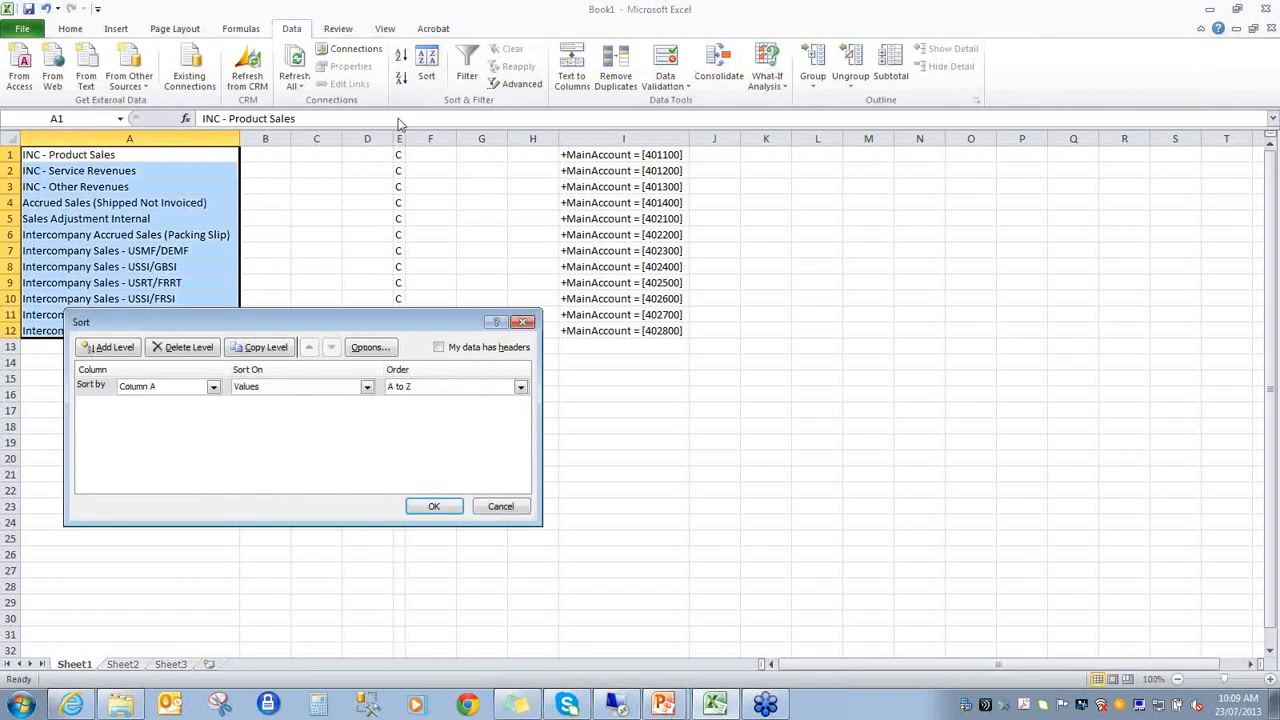
pyautogui.click(502, 507)
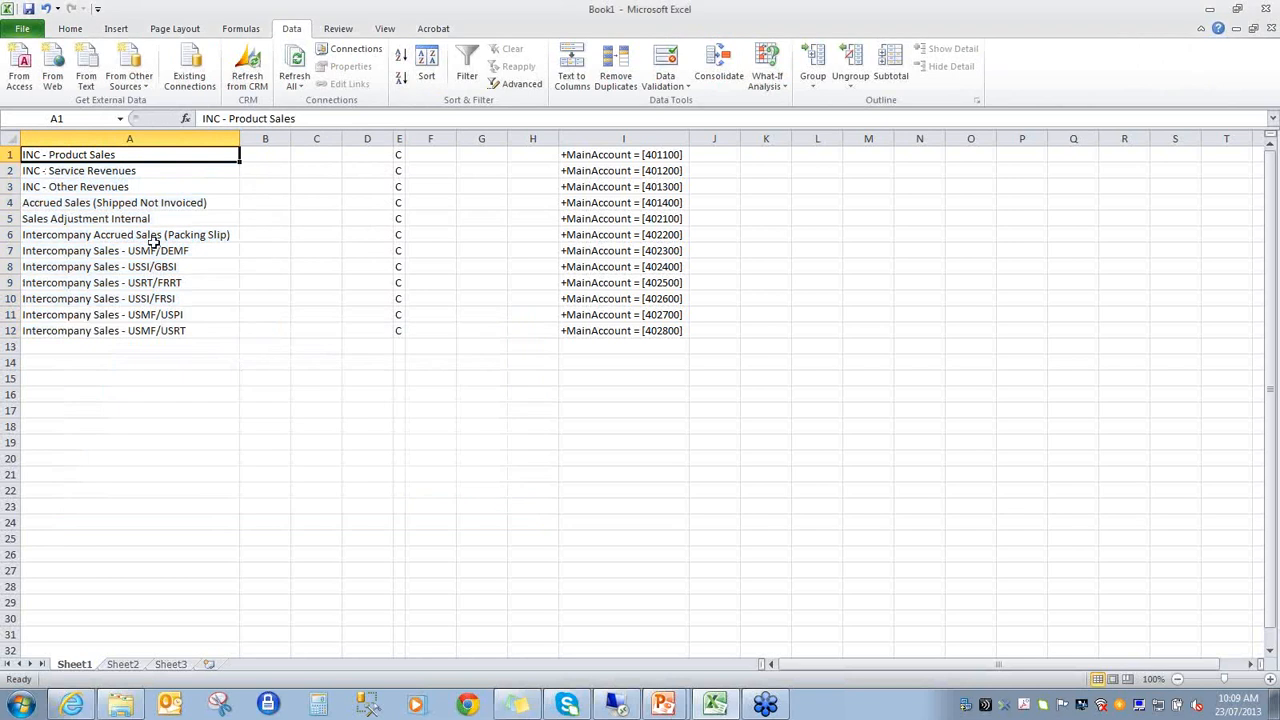
# - Sort the whole data range A1:I12 by Column A on values, A to Z
pyautogui.moveTo(145, 157); pyautogui.dragTo(597, 323)
pyautogui.click(426, 68)
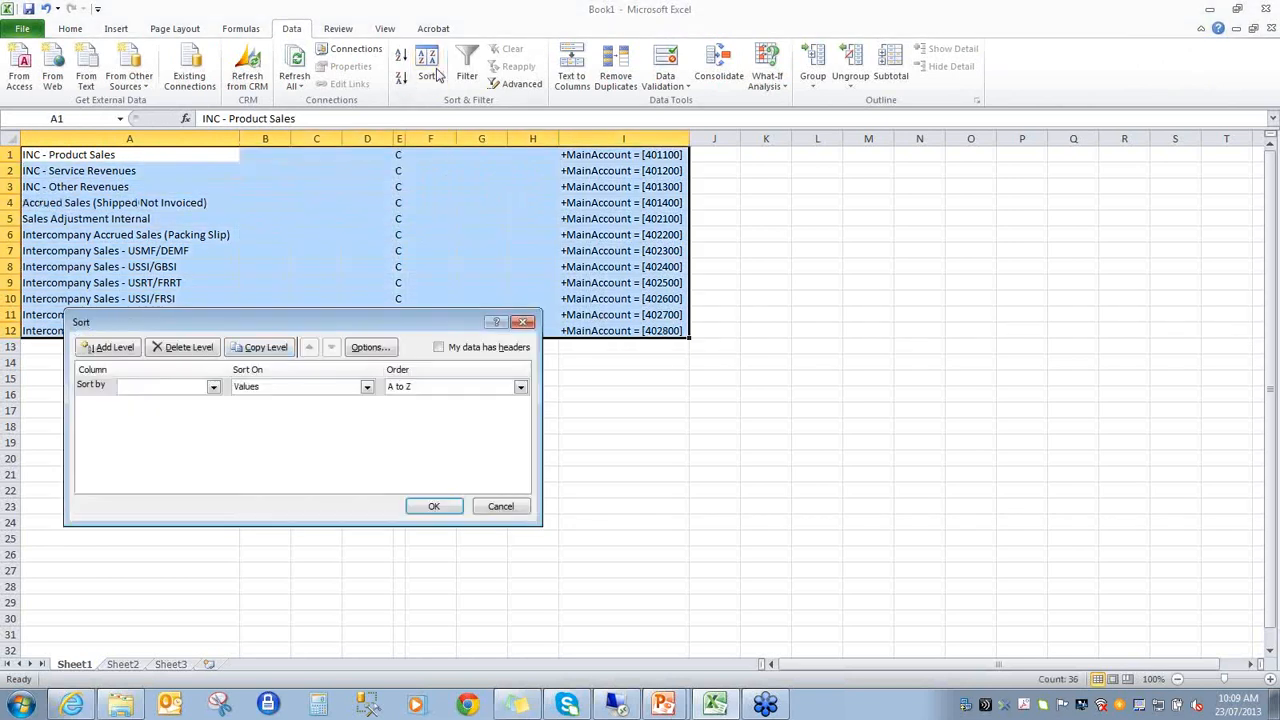
pyautogui.click(213, 387)
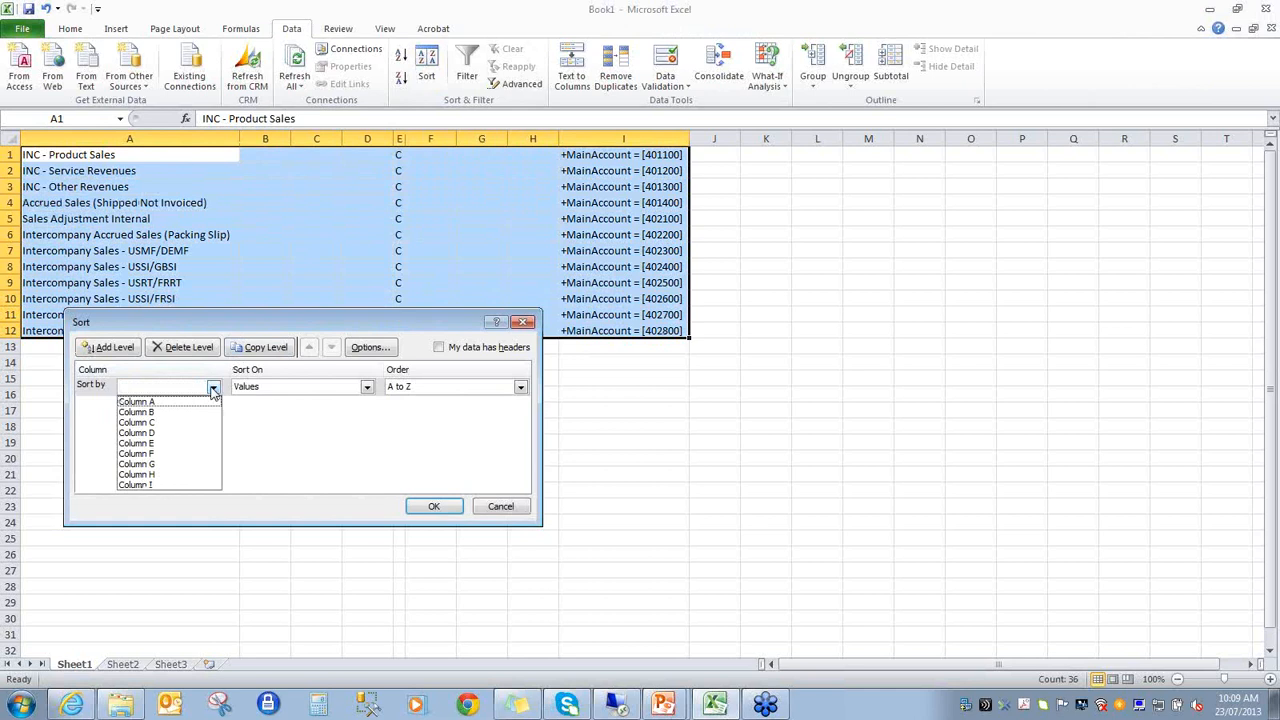
pyautogui.click(199, 403)
pyautogui.click(440, 506)
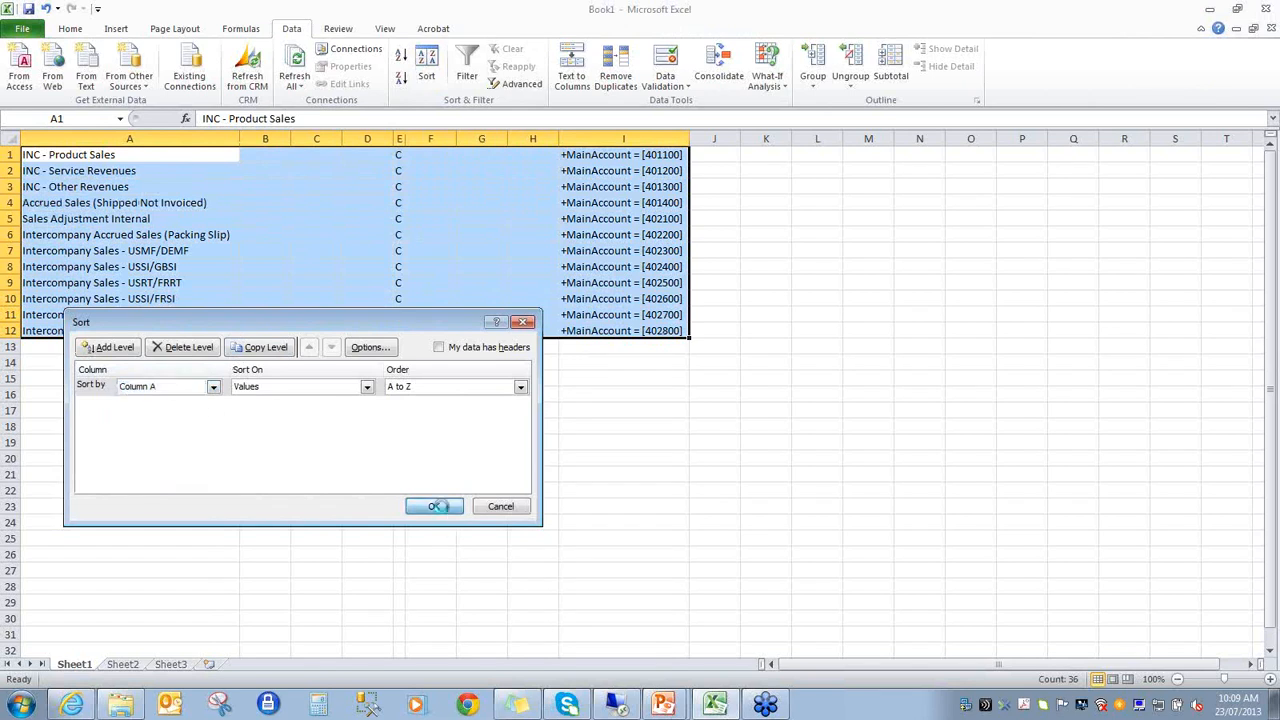
# - Copy the sorted range and paste it over the Sales detail rows in Management Reporter, starting at the row 80 description
pyautogui.hotkey('ctrl', 'c')
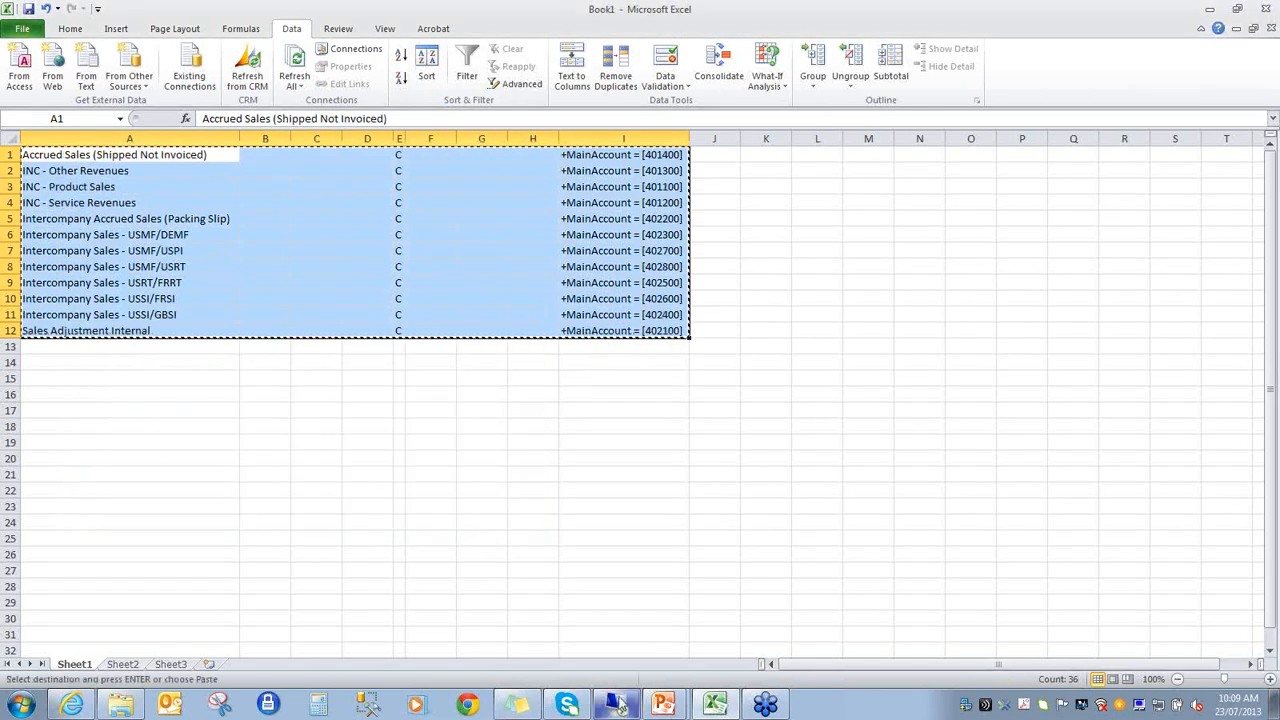
pyautogui.click(617, 697)
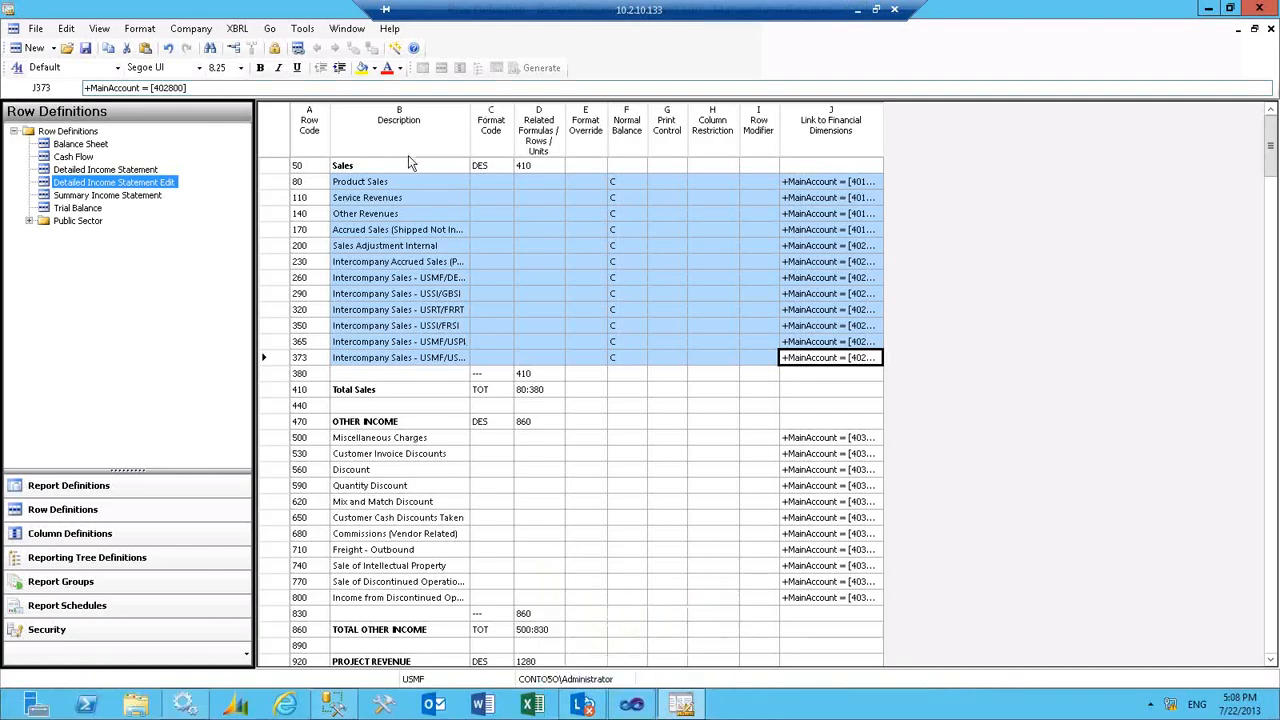
pyautogui.click(392, 181)
pyautogui.hotkey('ctrl', 'v')
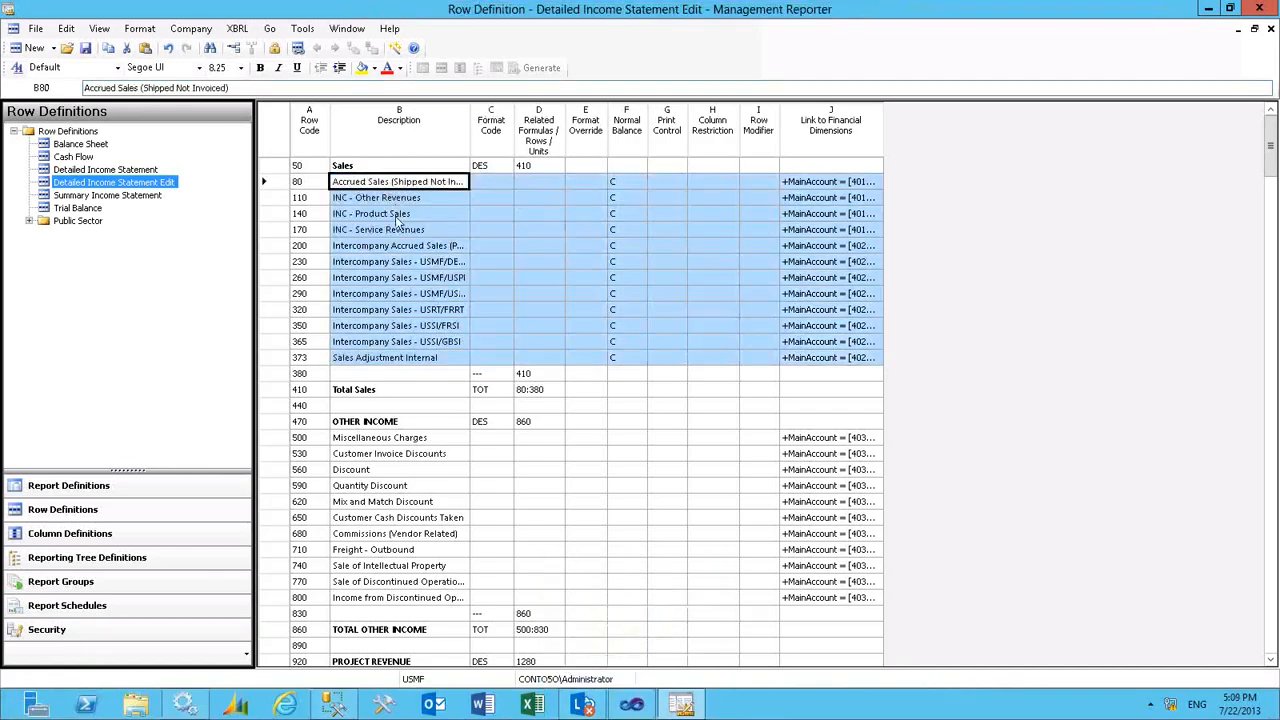
pyautogui.click(396, 216)
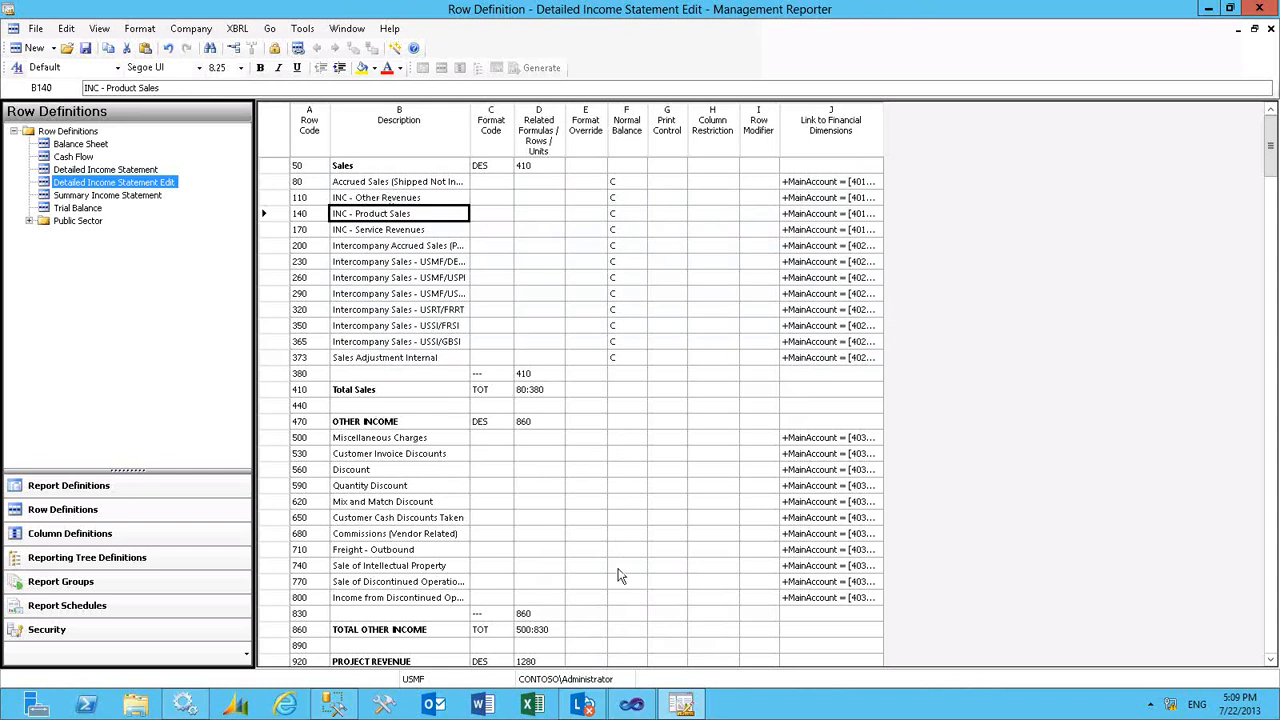
# - Copy the normal balance C from row 373 to the OTHER INCOME detail rows 500 to 800
pyautogui.click(622, 360)
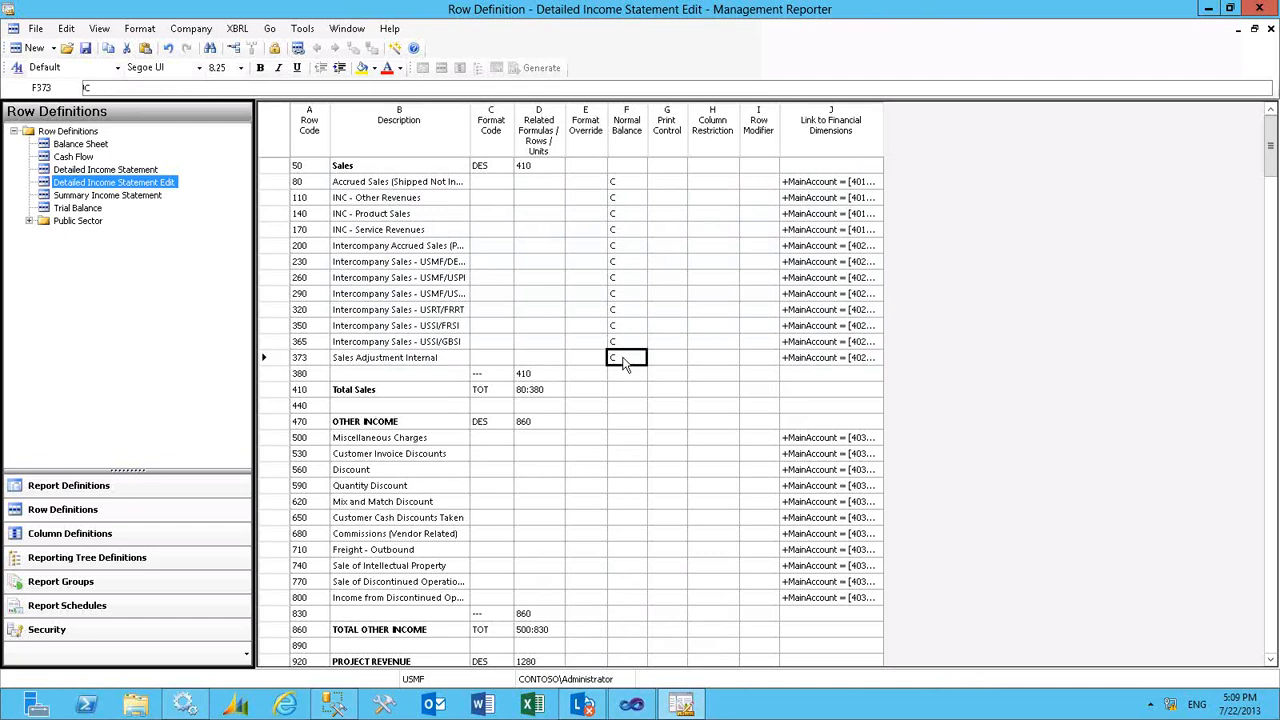
pyautogui.rightClick(622, 362)
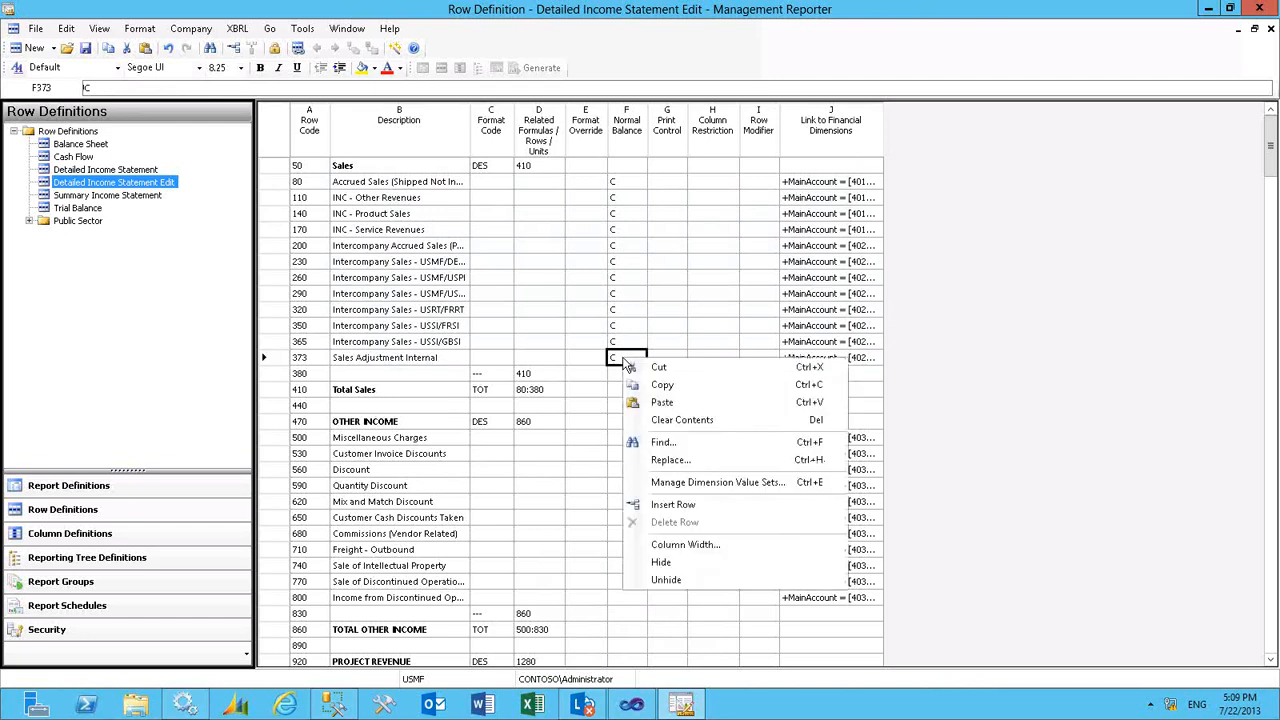
pyautogui.click(665, 386)
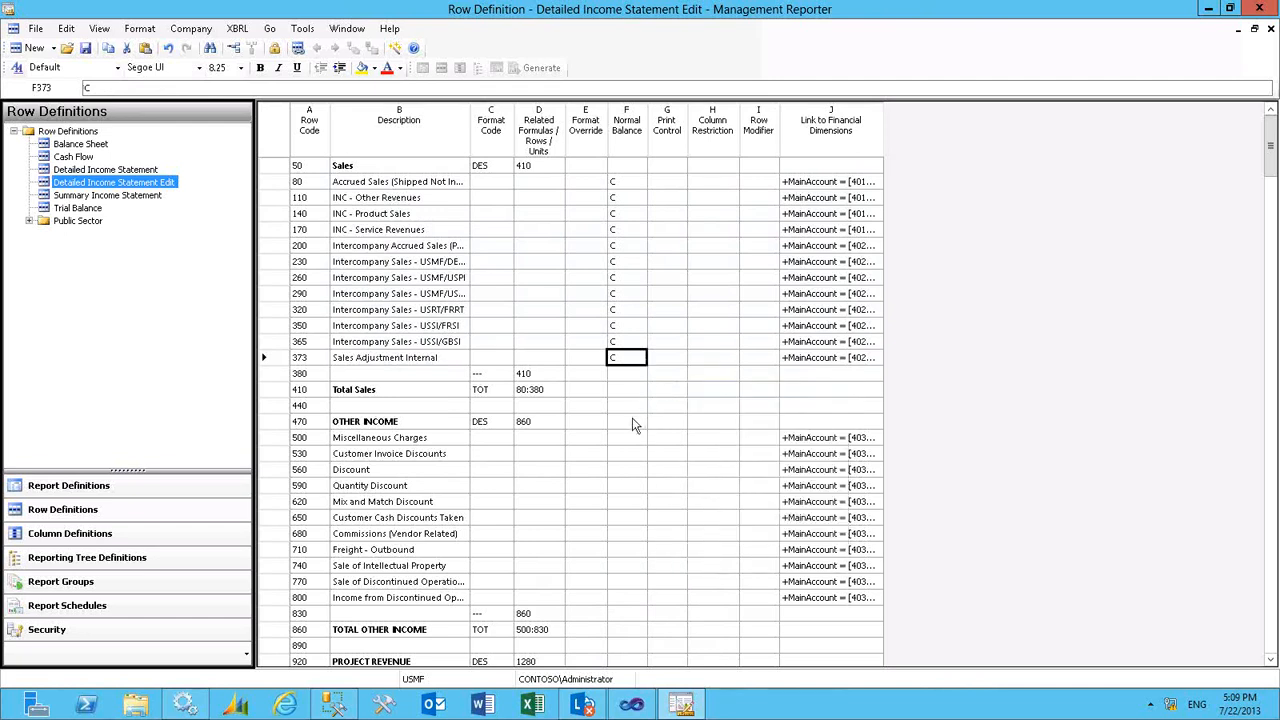
pyautogui.click(629, 440)
pyautogui.moveTo(622, 487); pyautogui.dragTo(615, 597)
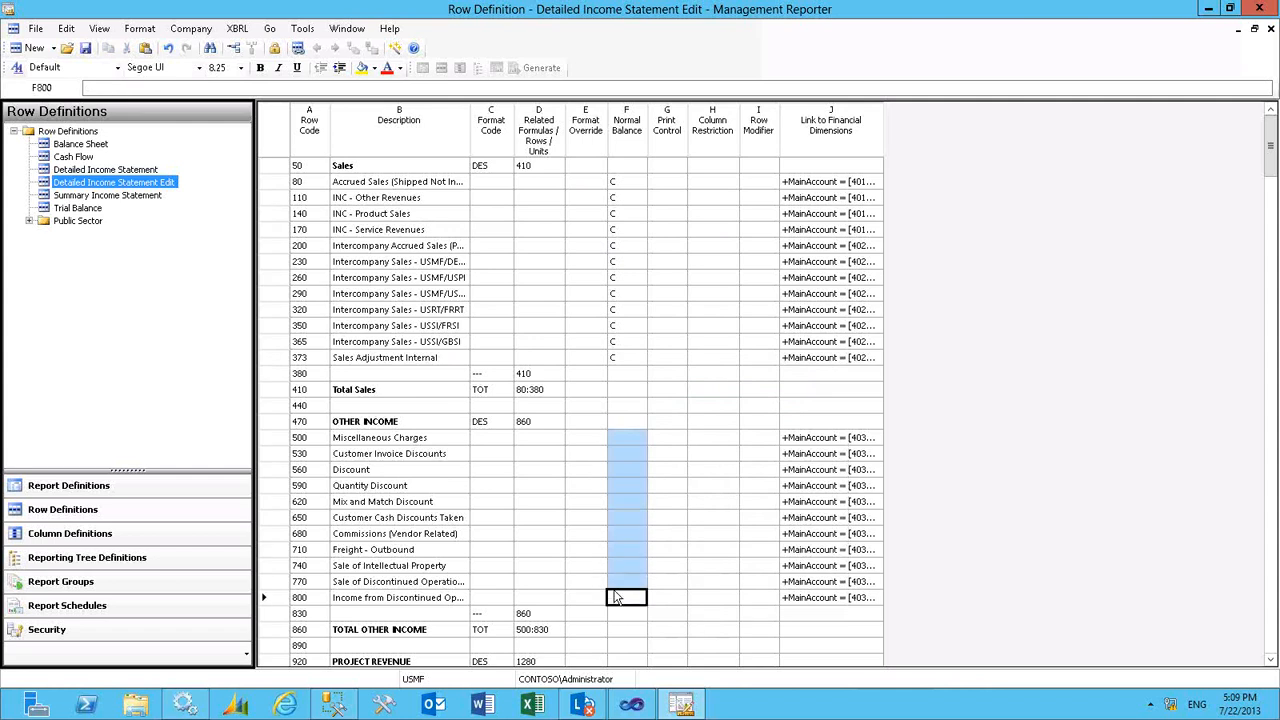
pyautogui.rightClick(615, 597)
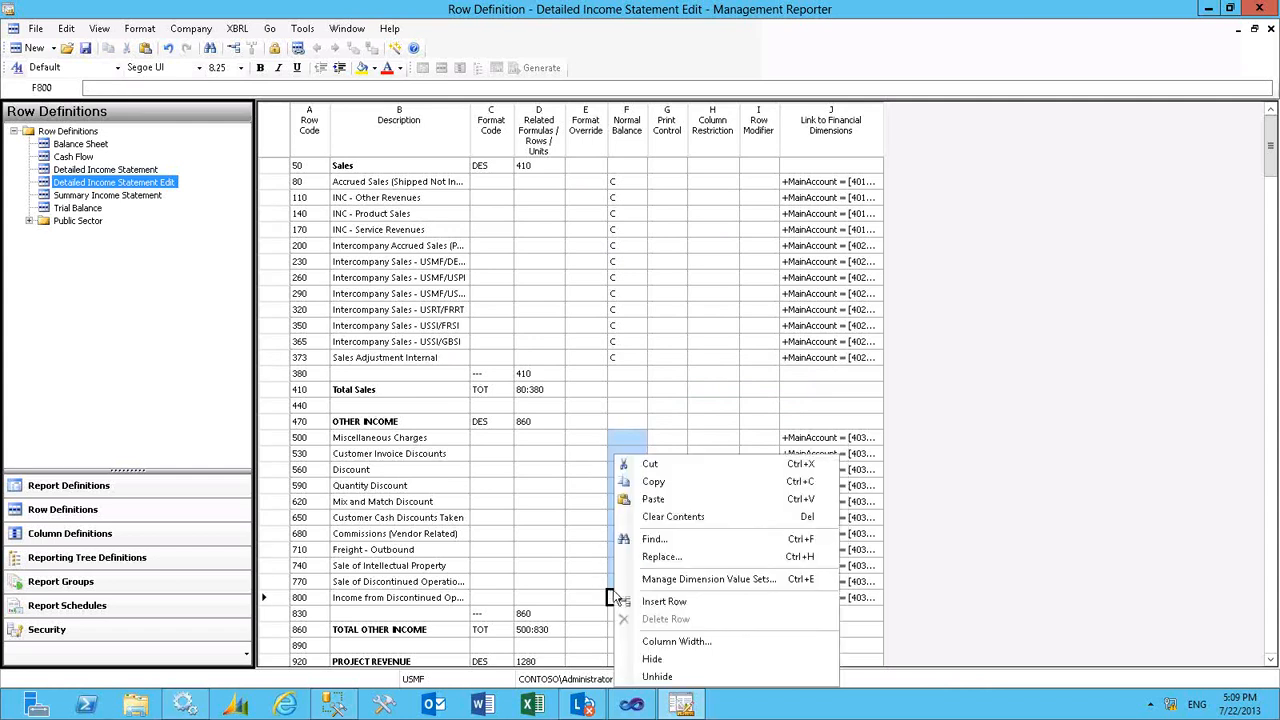
pyautogui.click(658, 500)
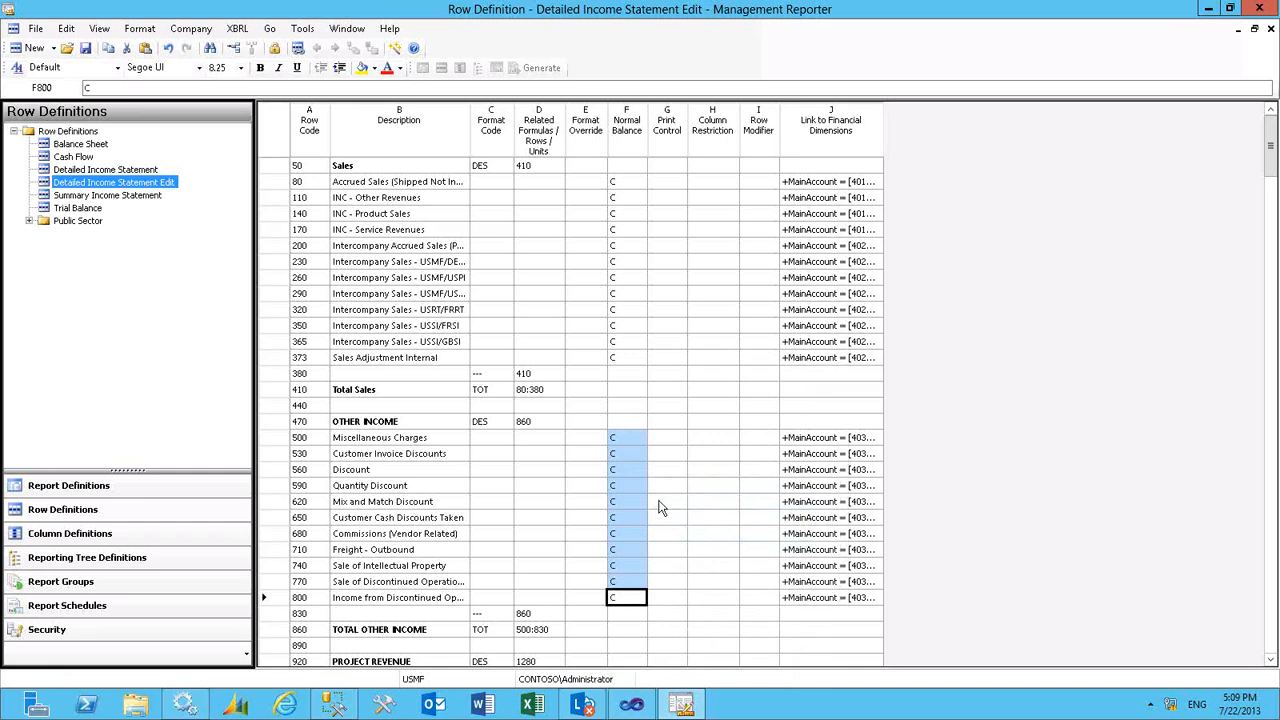
pyautogui.click(630, 441)
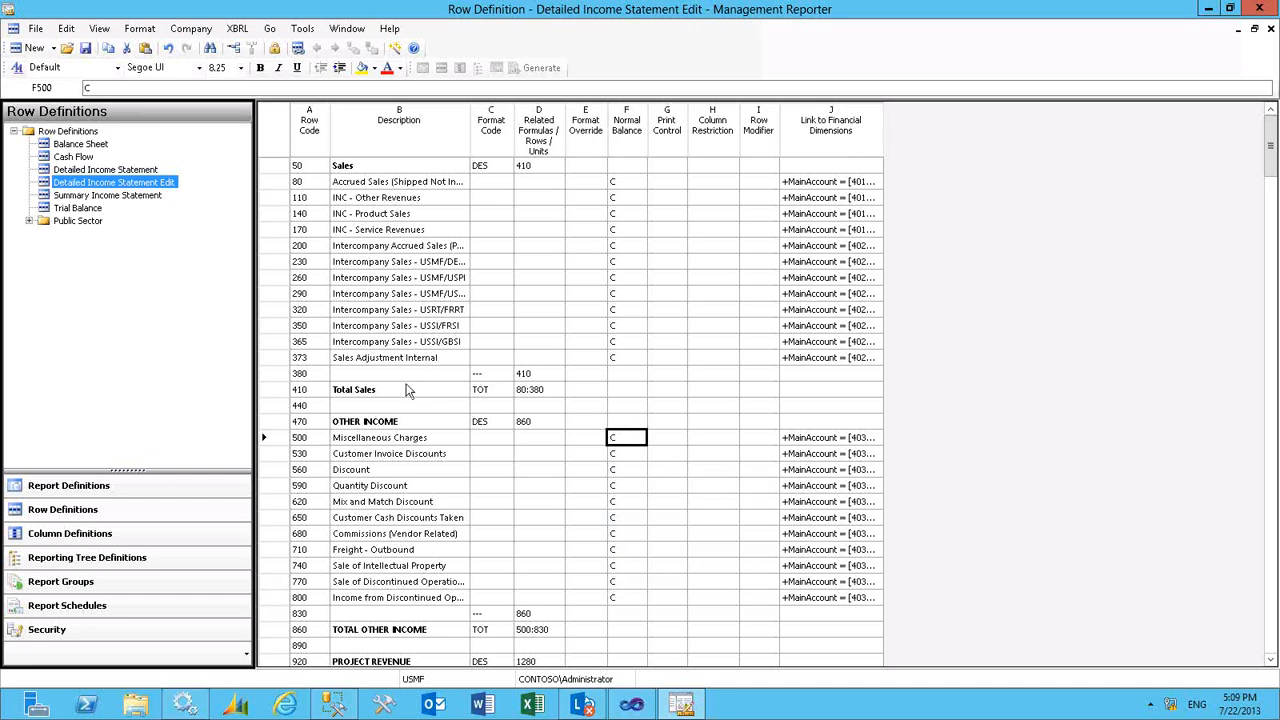
# - Close the Detailed Income Statement Edit row definition and open the YTD column definition
pyautogui.click(1270, 28)
pyautogui.click(606, 402)
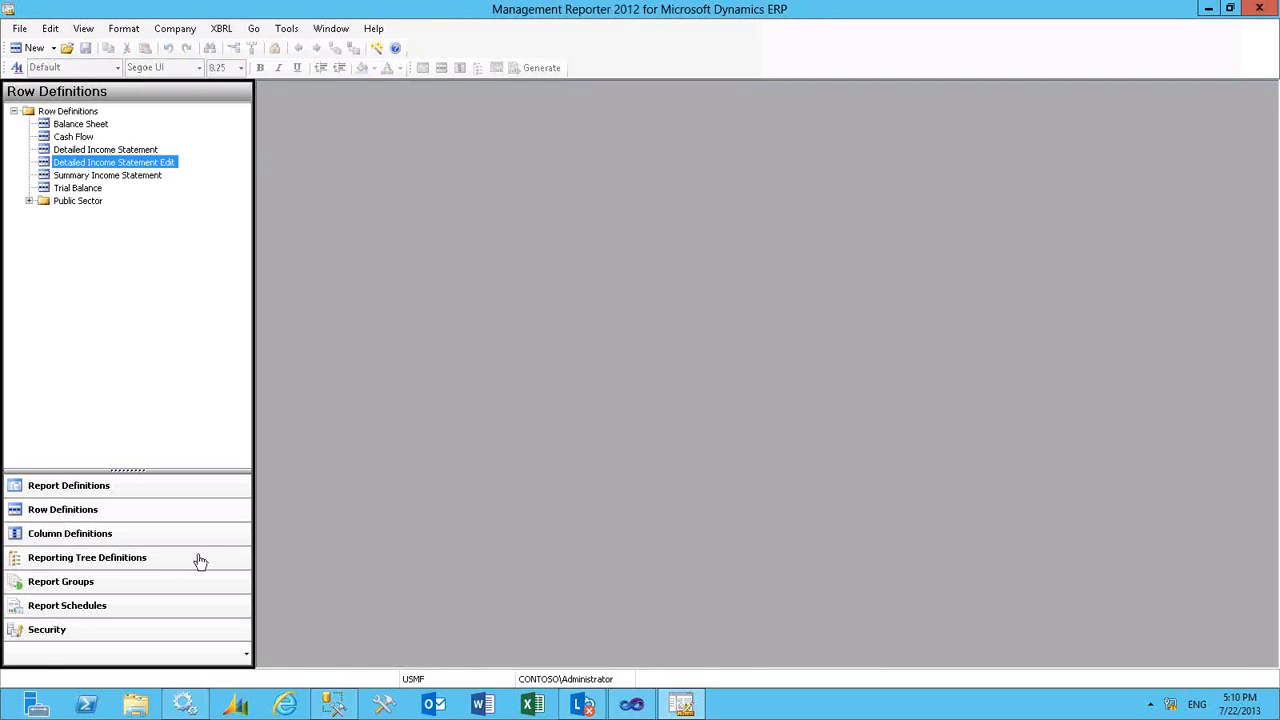
pyautogui.click(148, 535)
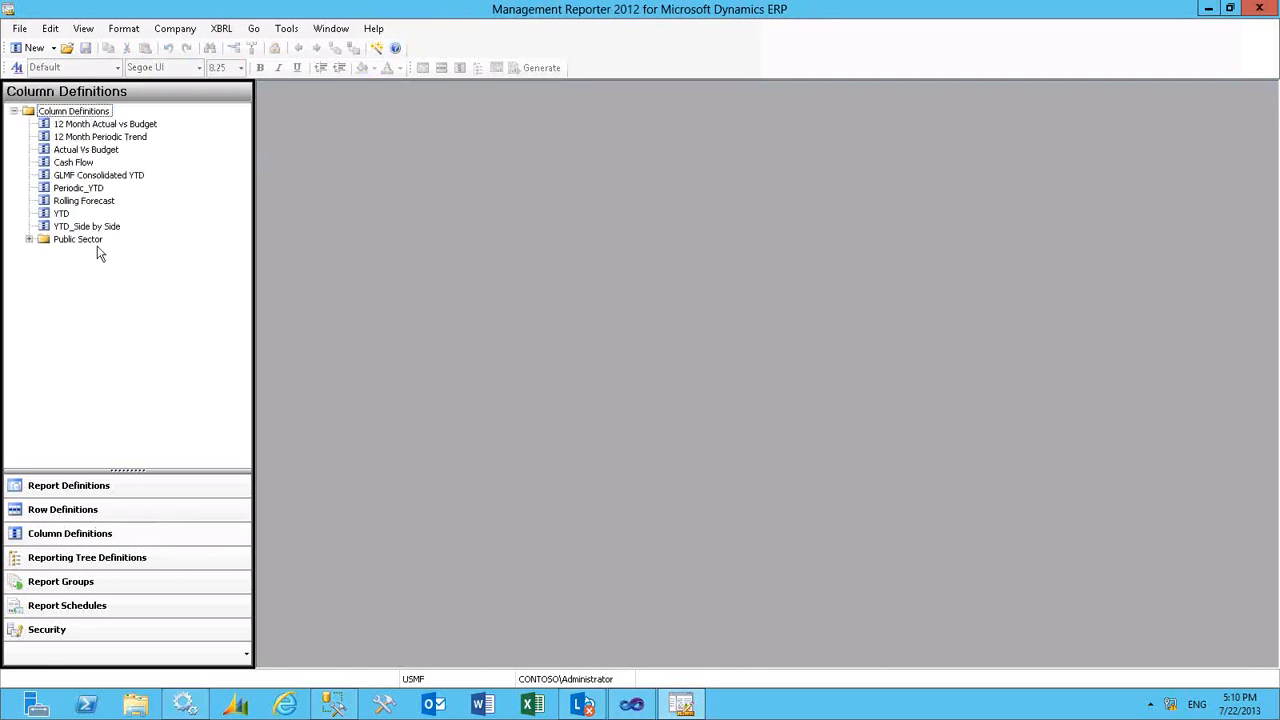
pyautogui.click(61, 213)
pyautogui.doubleClick(61, 213)
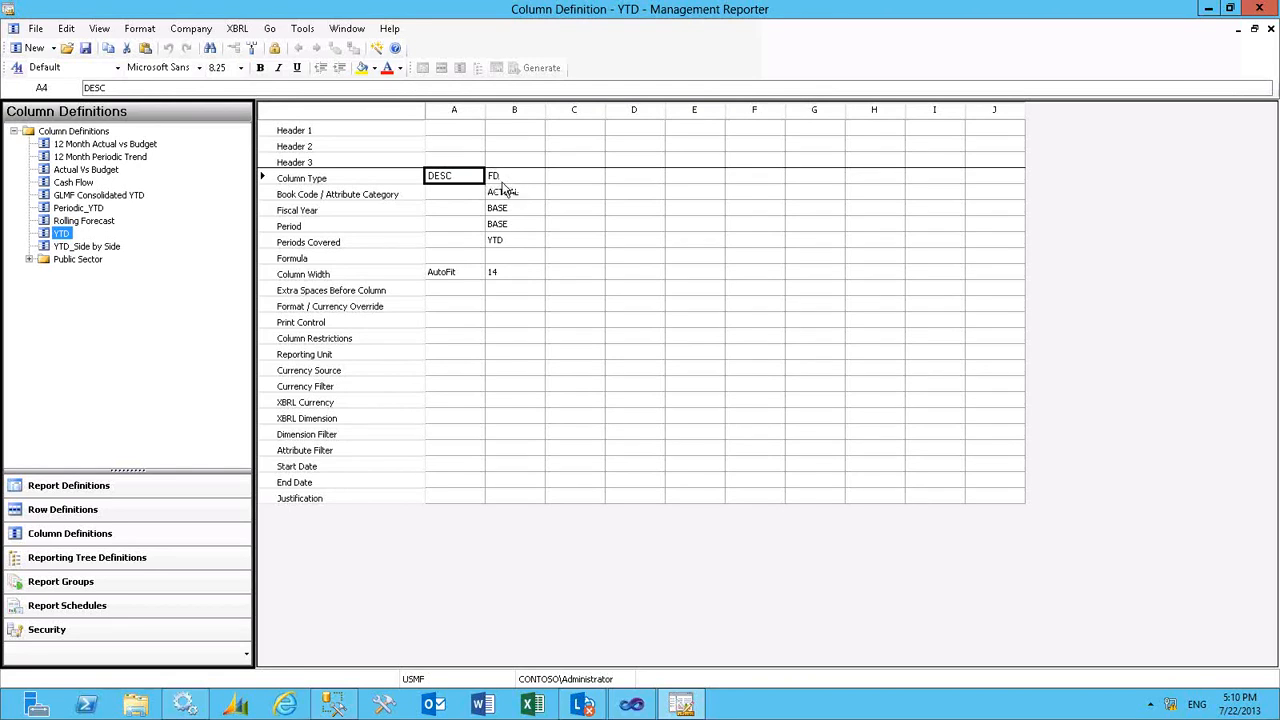
# - Look through the Periods Covered options for column B and keep YTD (Year To Date) selected
pyautogui.click(519, 247)
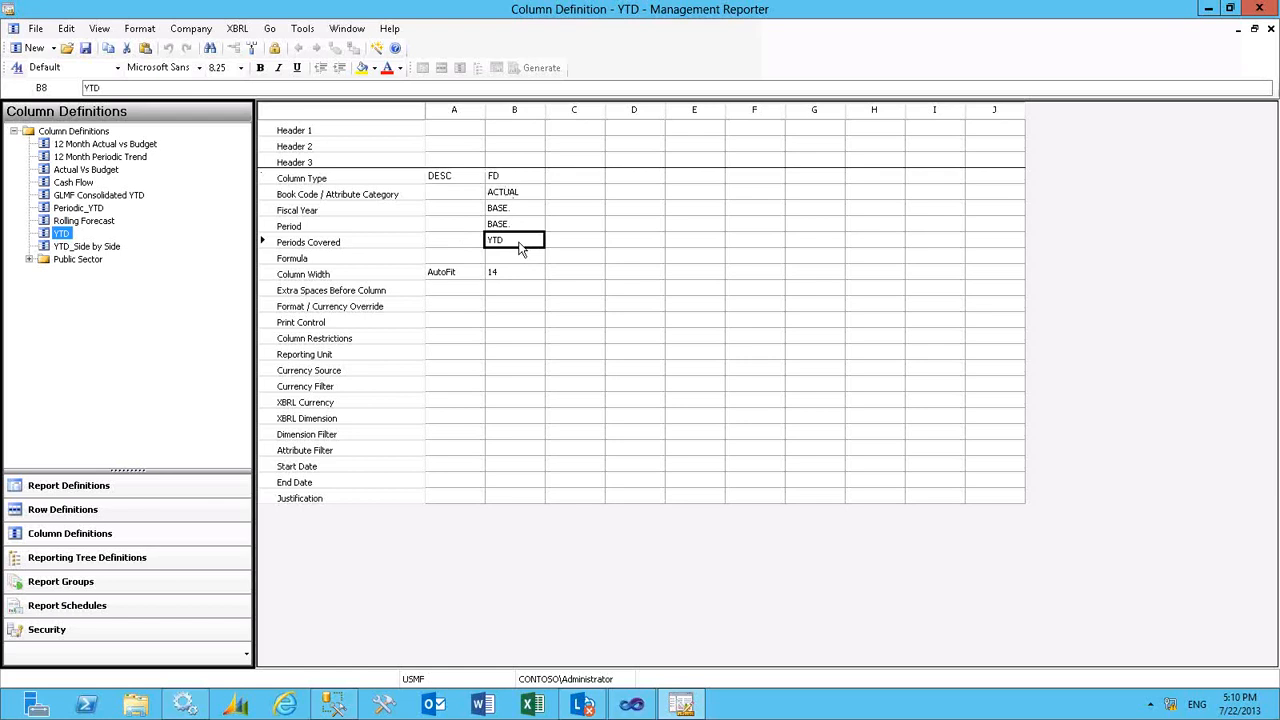
pyautogui.click(537, 242)
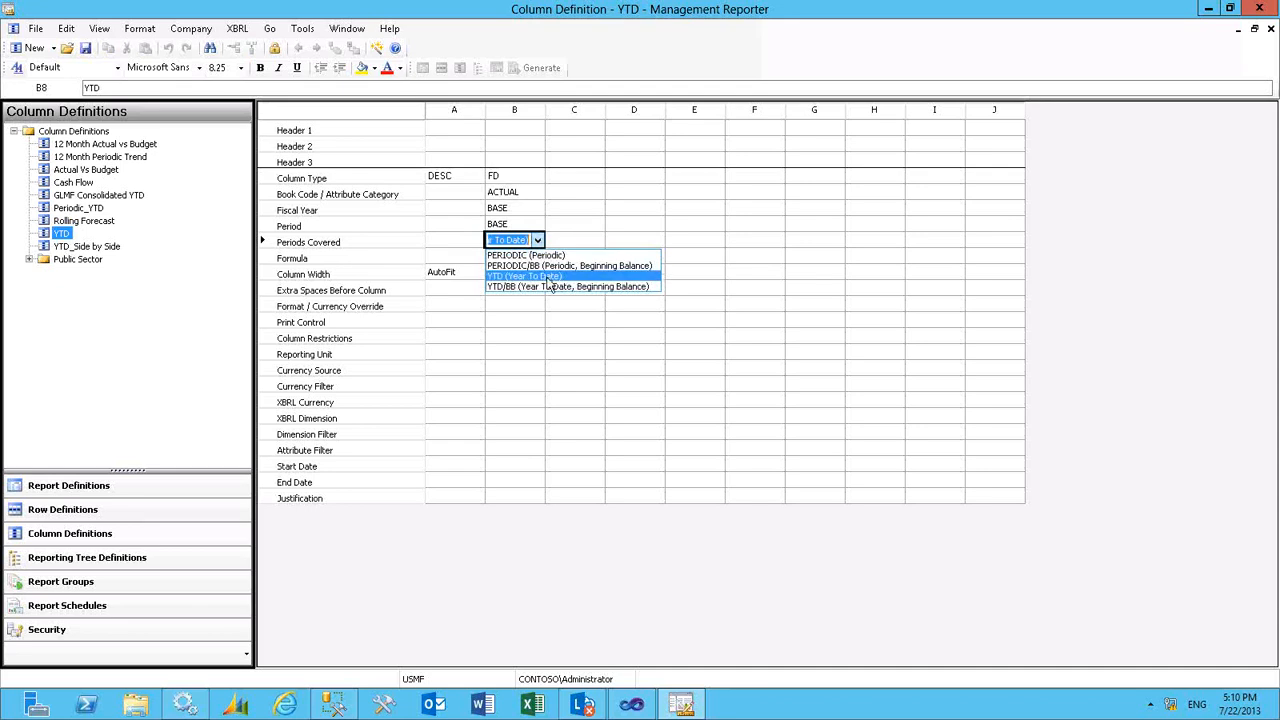
pyautogui.click(548, 276)
# - Set the column type of column C to ATTR (Attribute)
pyautogui.click(585, 181)
pyautogui.click(585, 181)
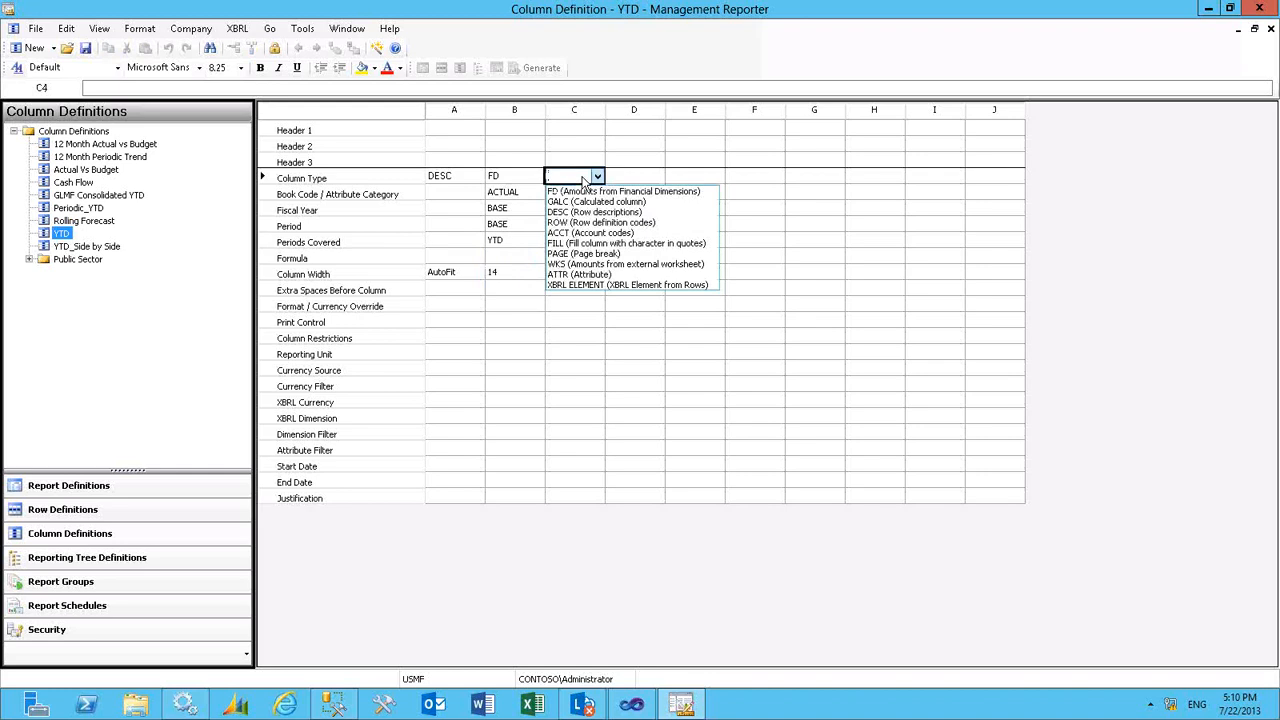
pyautogui.click(584, 275)
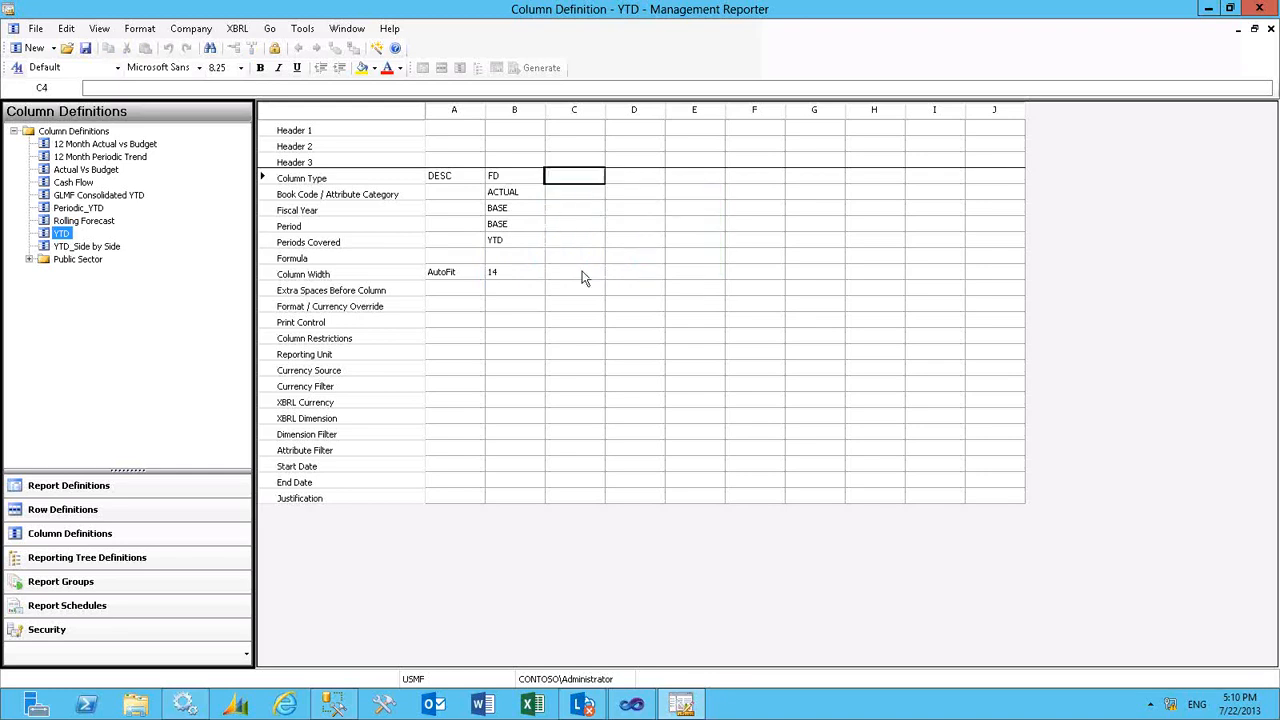
# - Browse the attribute categories offered for column C without choosing one, and clear its ATTR column type
pyautogui.click(588, 197)
pyautogui.click(588, 197)
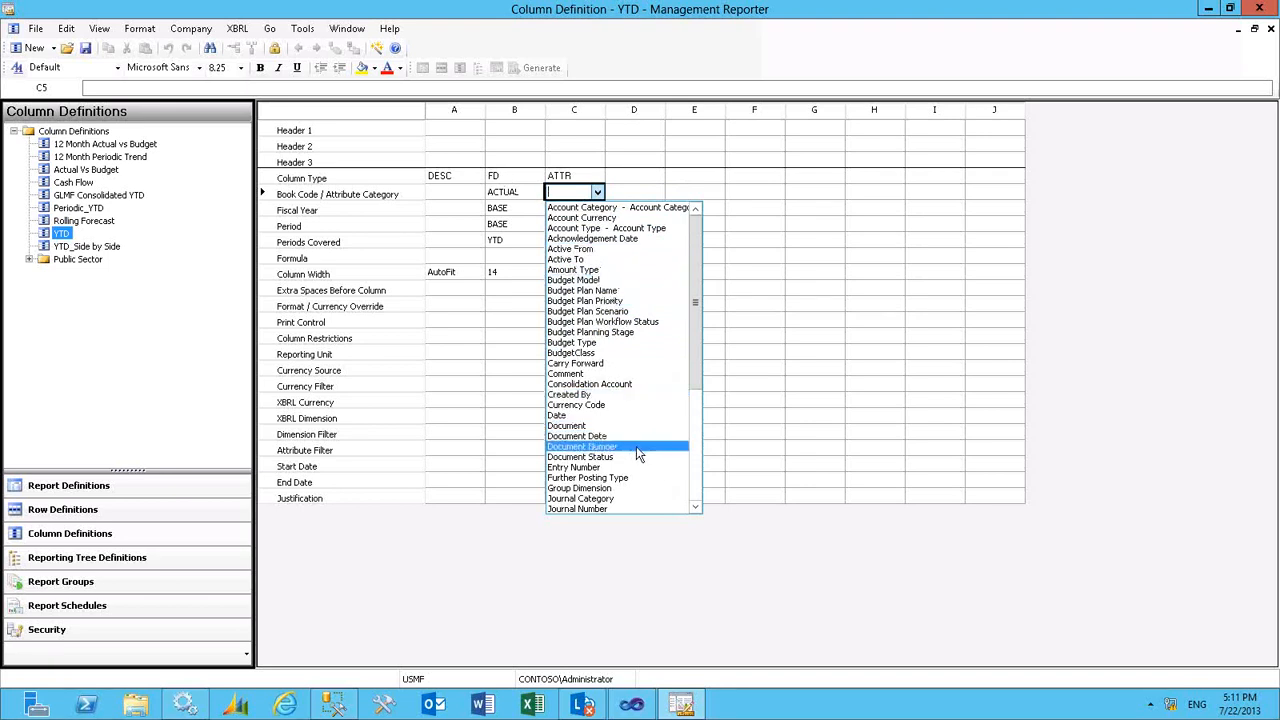
pyautogui.moveTo(692, 505); pyautogui.dragTo(695, 510)
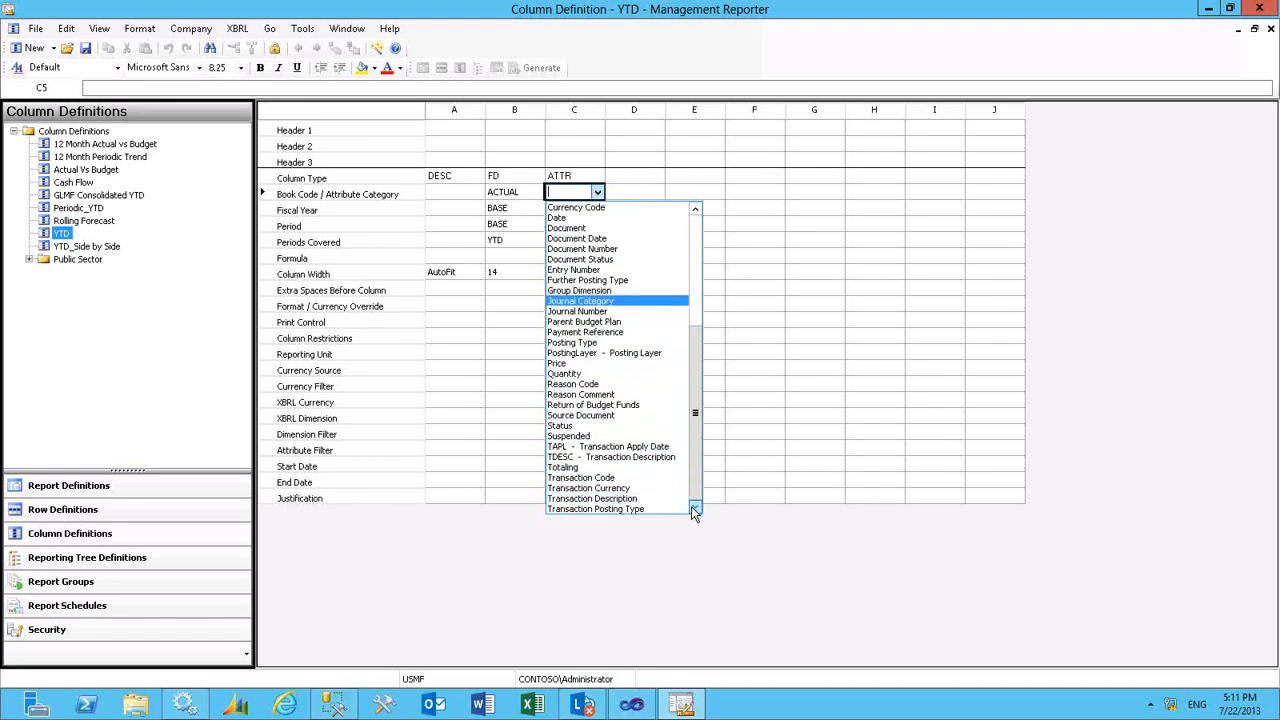
pyautogui.click(628, 184)
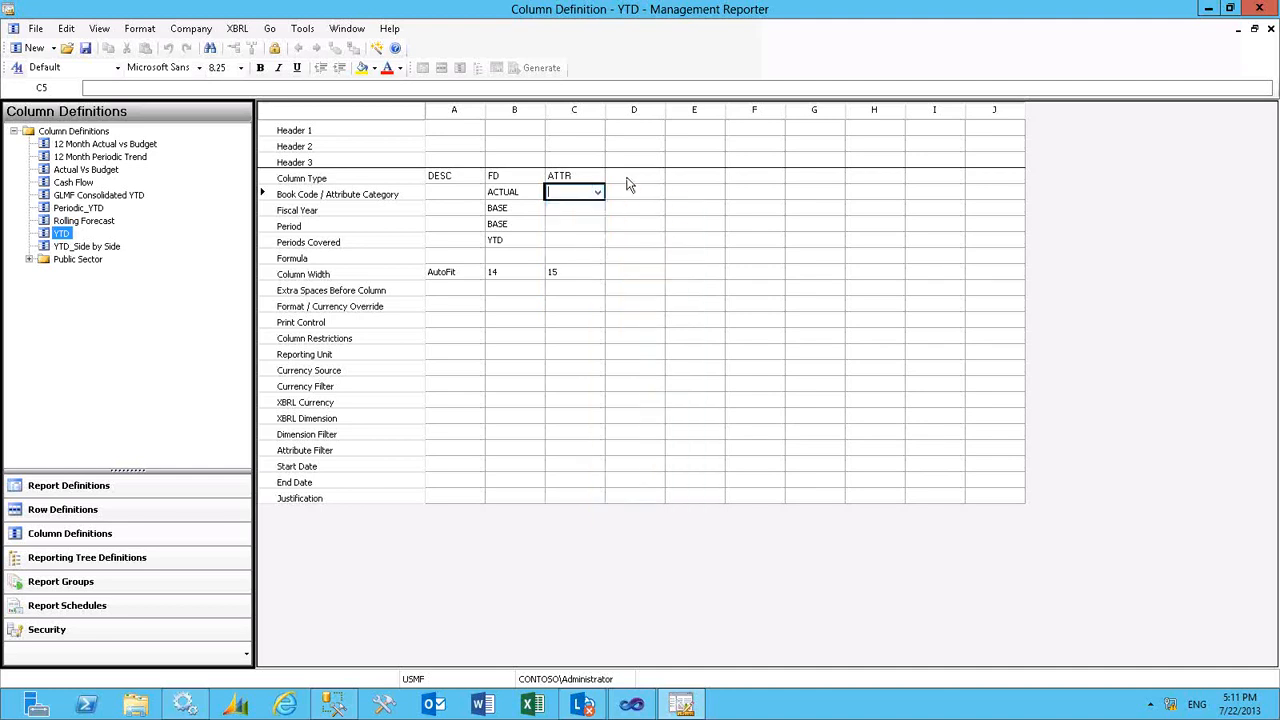
pyautogui.click(575, 181)
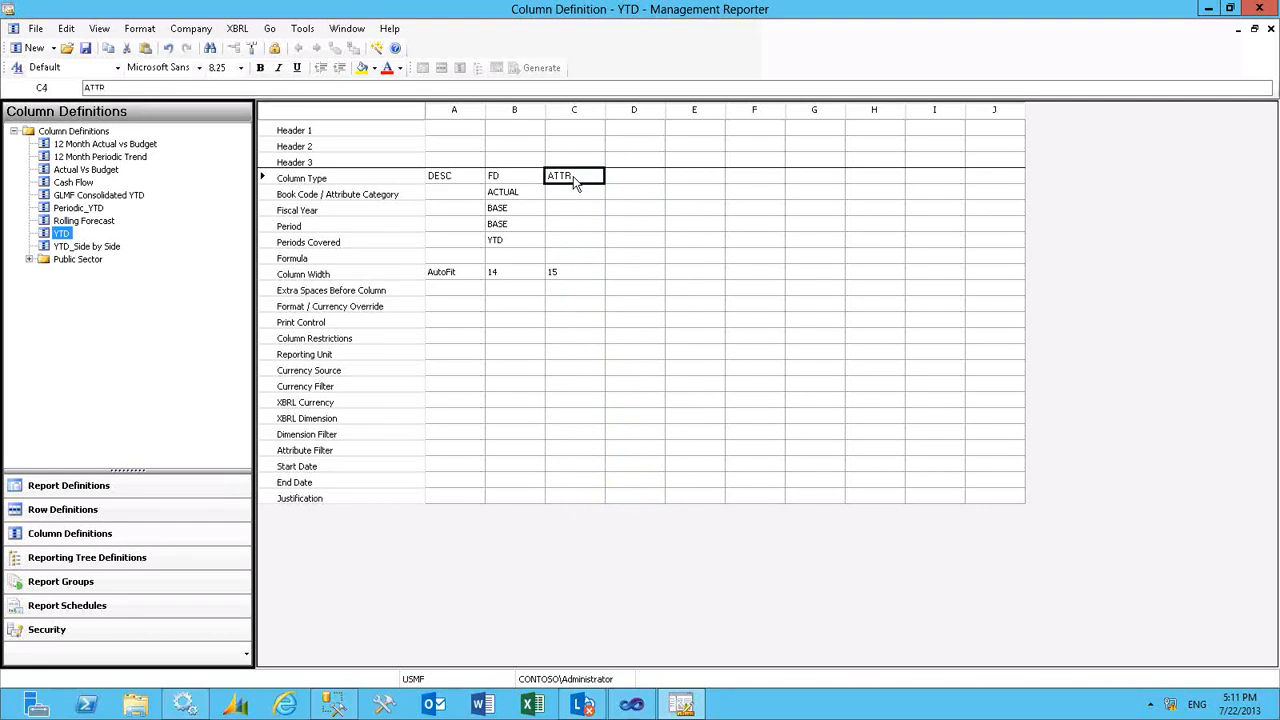
pyautogui.press('Delete')
# - Copy column B's cells from Column Type through Periods Covered into columns C and D, and close the YTD definition without saving
pyautogui.moveTo(521, 183); pyautogui.dragTo(520, 245)
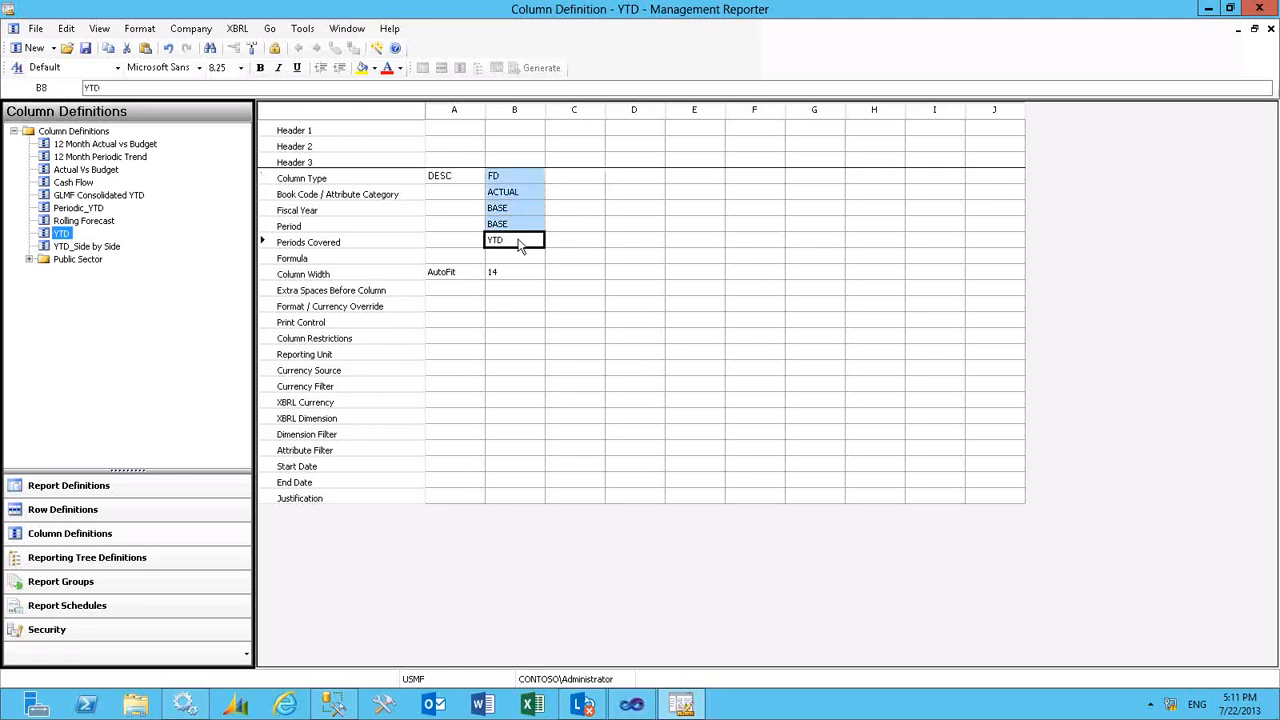
pyautogui.moveTo(575, 177); pyautogui.dragTo(655, 178)
pyautogui.moveTo(869, 181); pyautogui.dragTo(901, 241)
pyautogui.rightClick(847, 230)
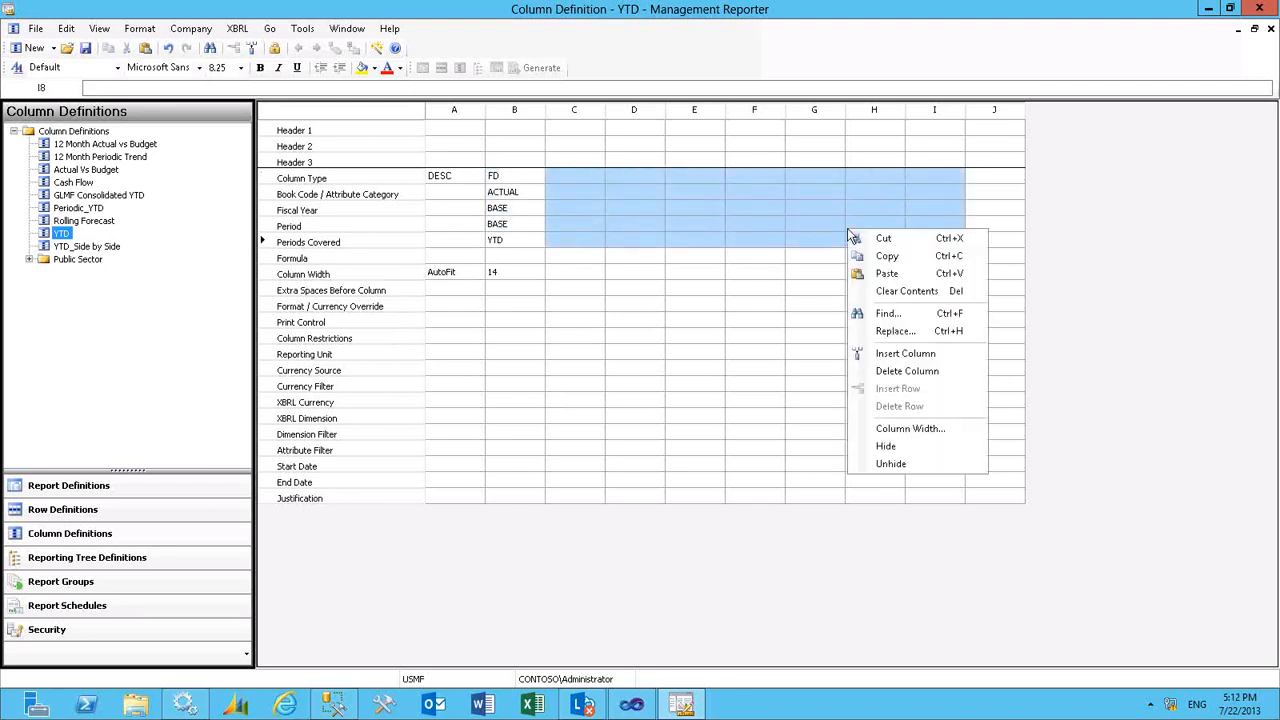
pyautogui.click(886, 273)
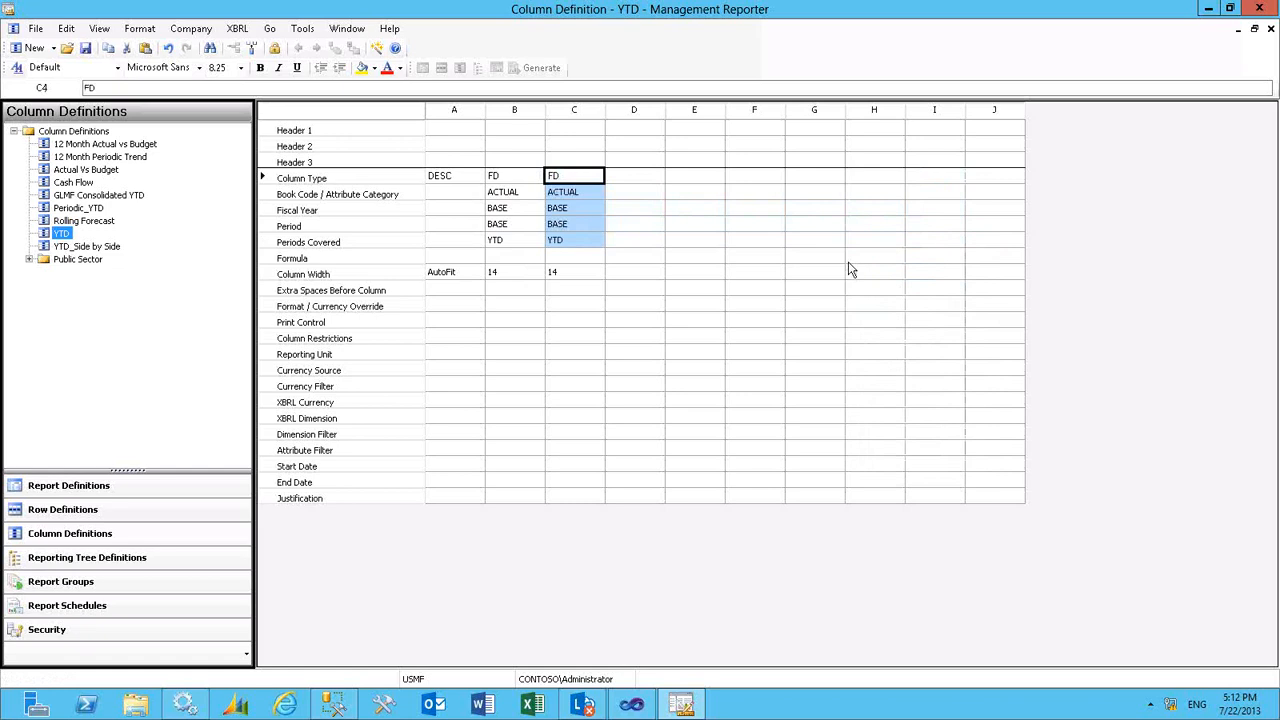
pyautogui.click(633, 177)
pyautogui.rightClick(634, 177)
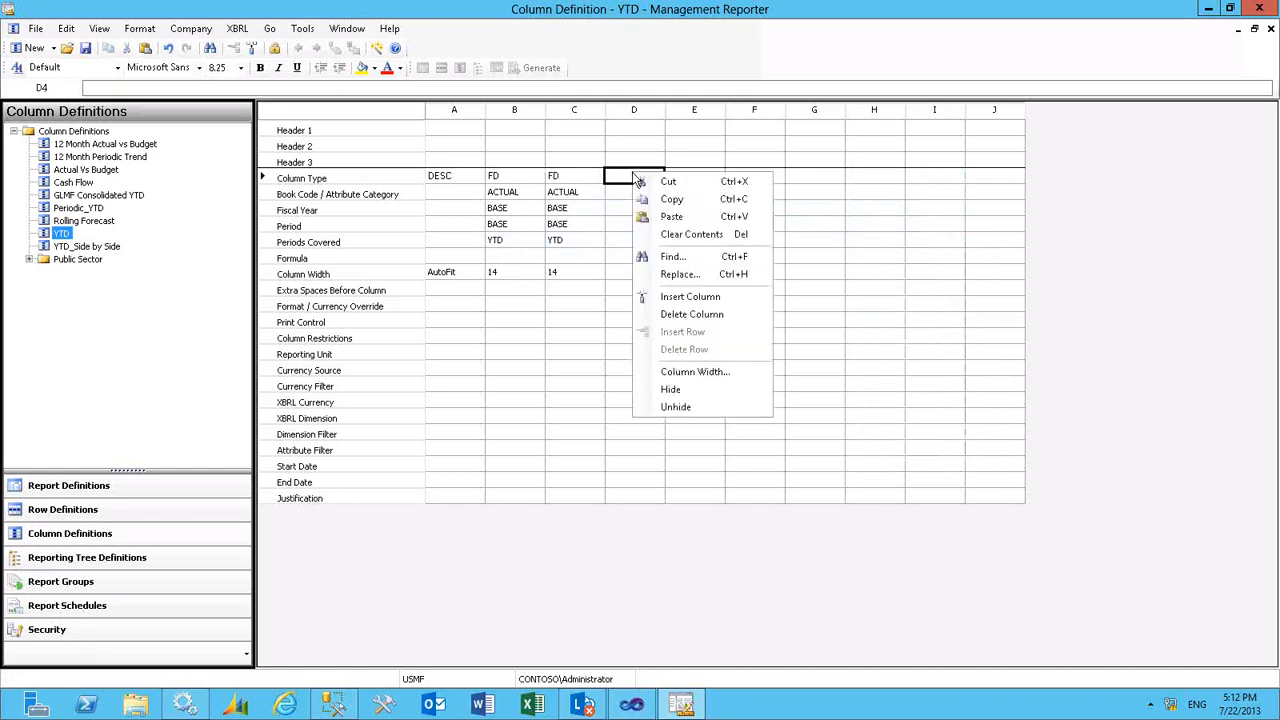
pyautogui.click(683, 216)
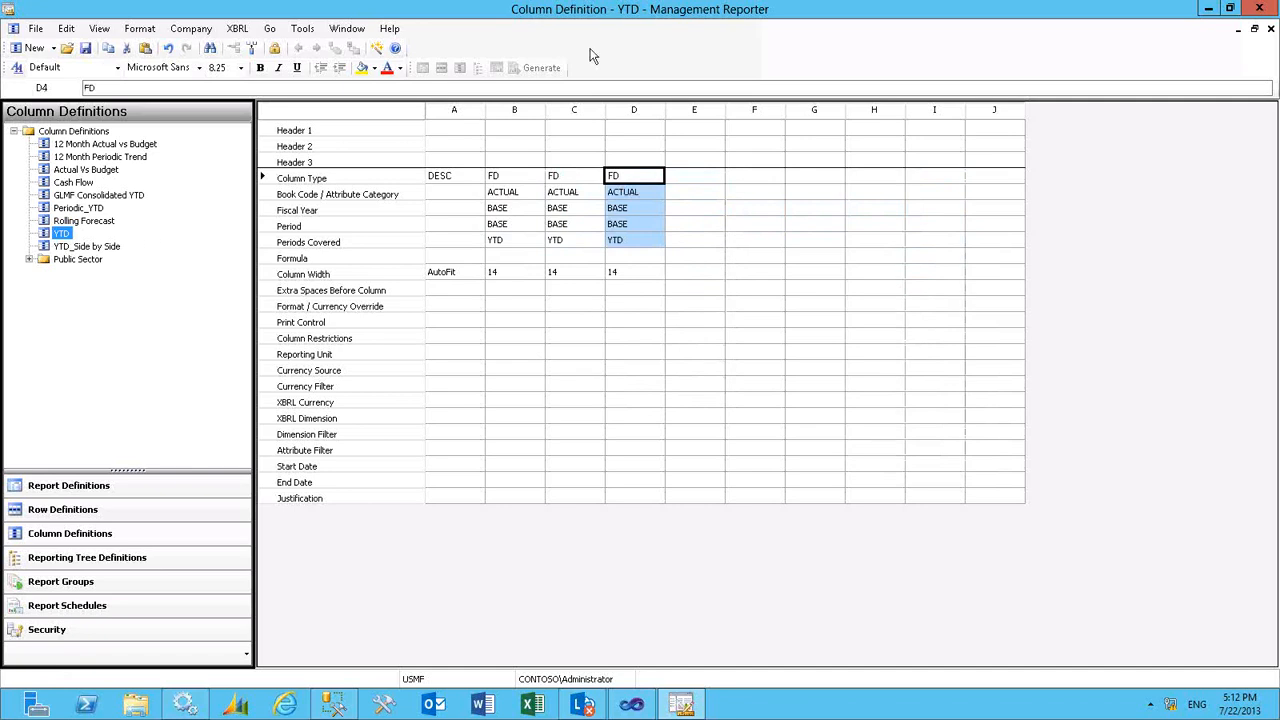
pyautogui.click(1270, 28)
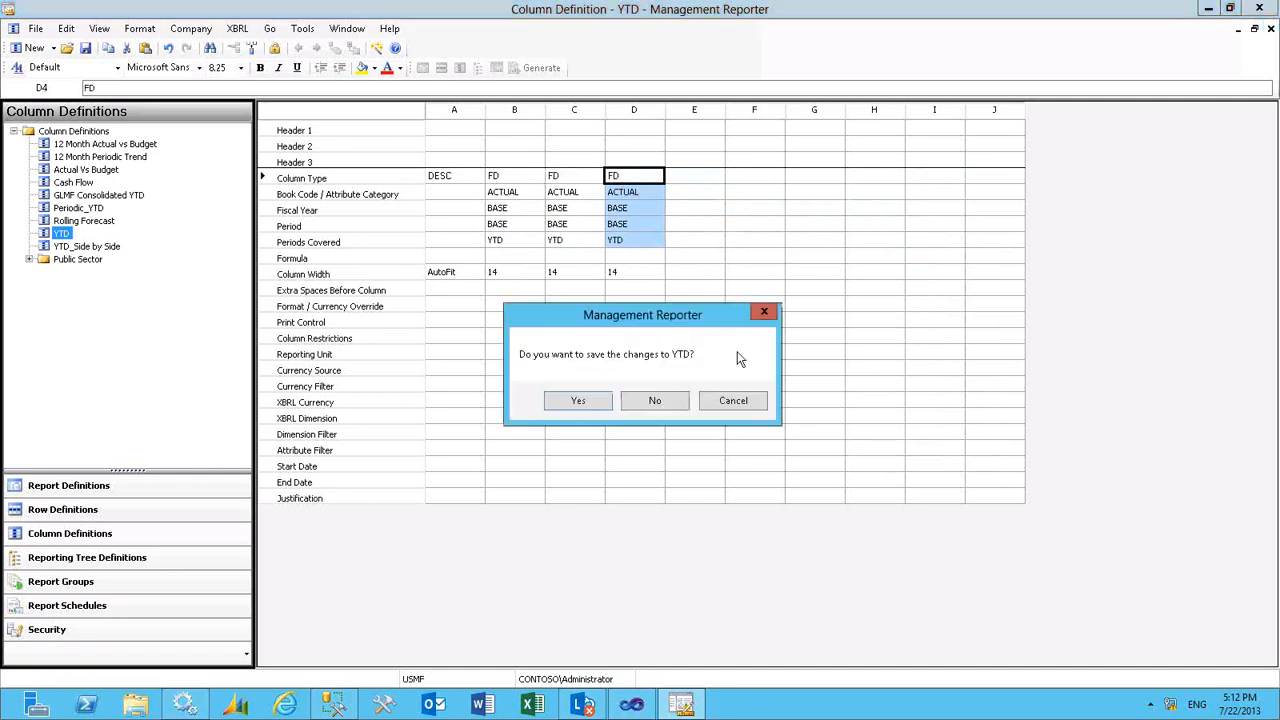
pyautogui.click(655, 401)
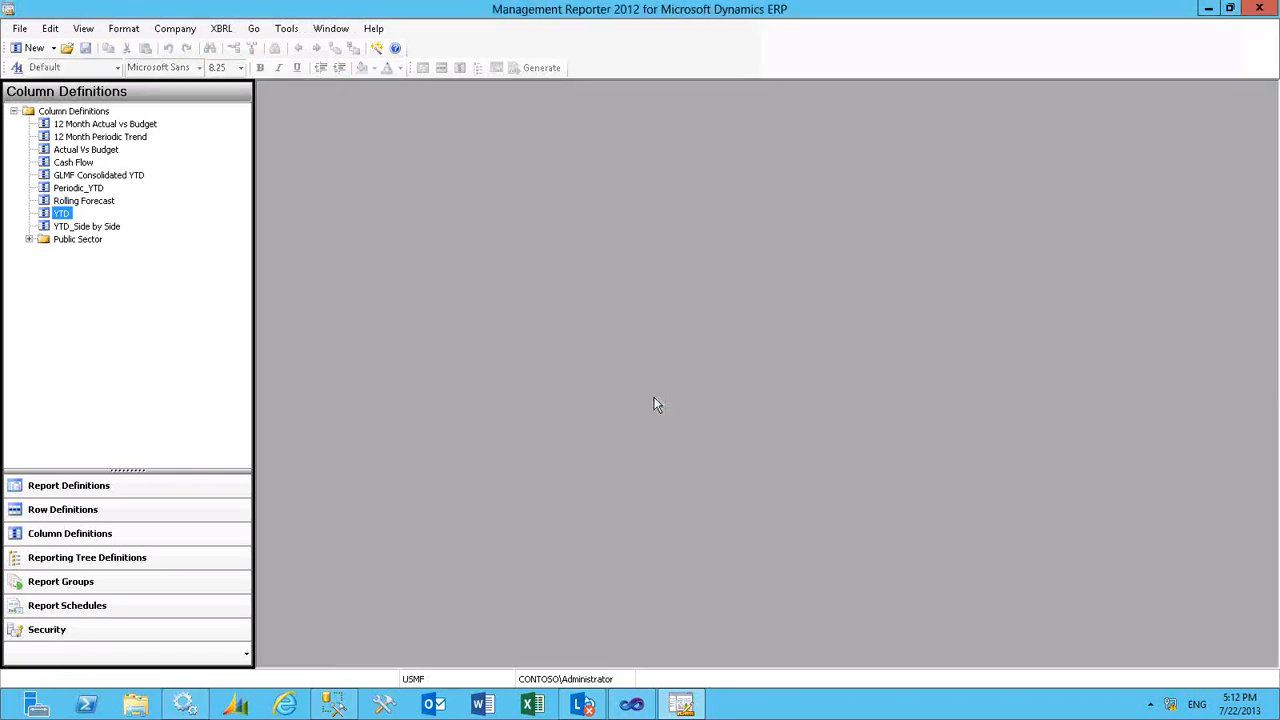
# - Open the Business Units reporting tree definition to review its units and dimensions, and close it
pyautogui.click(67, 558)
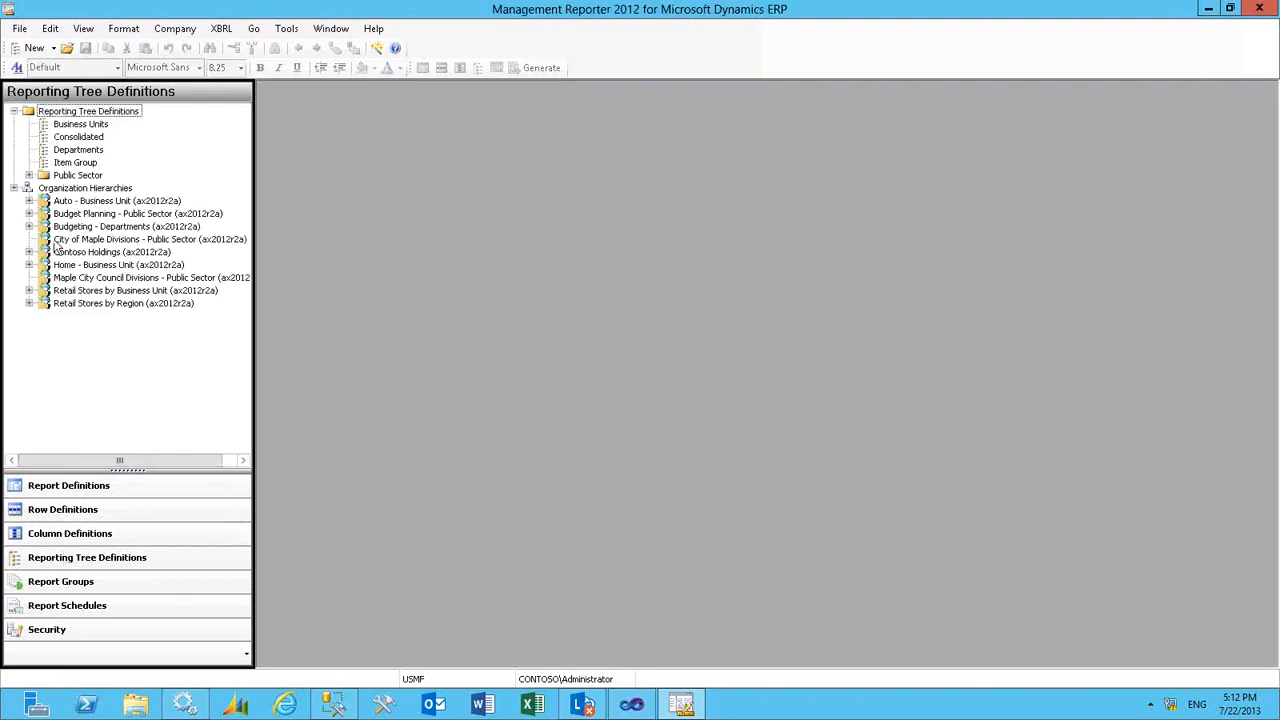
pyautogui.doubleClick(72, 124)
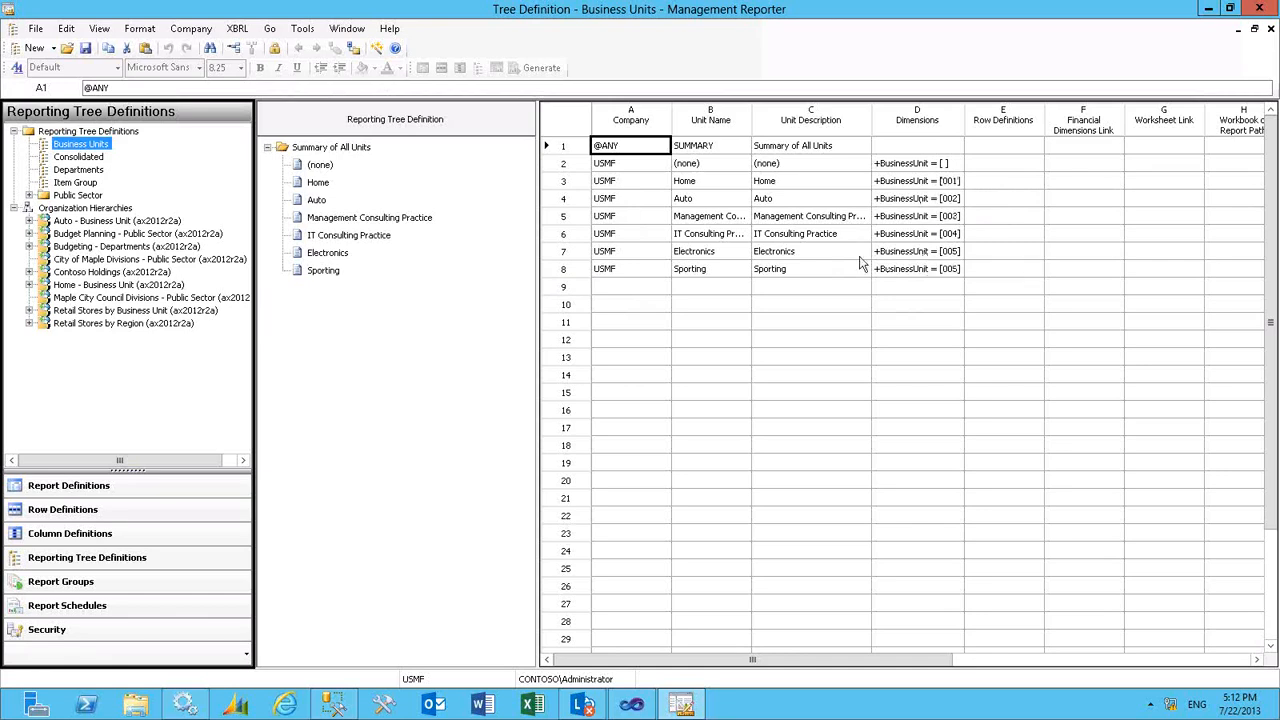
pyautogui.click(1271, 30)
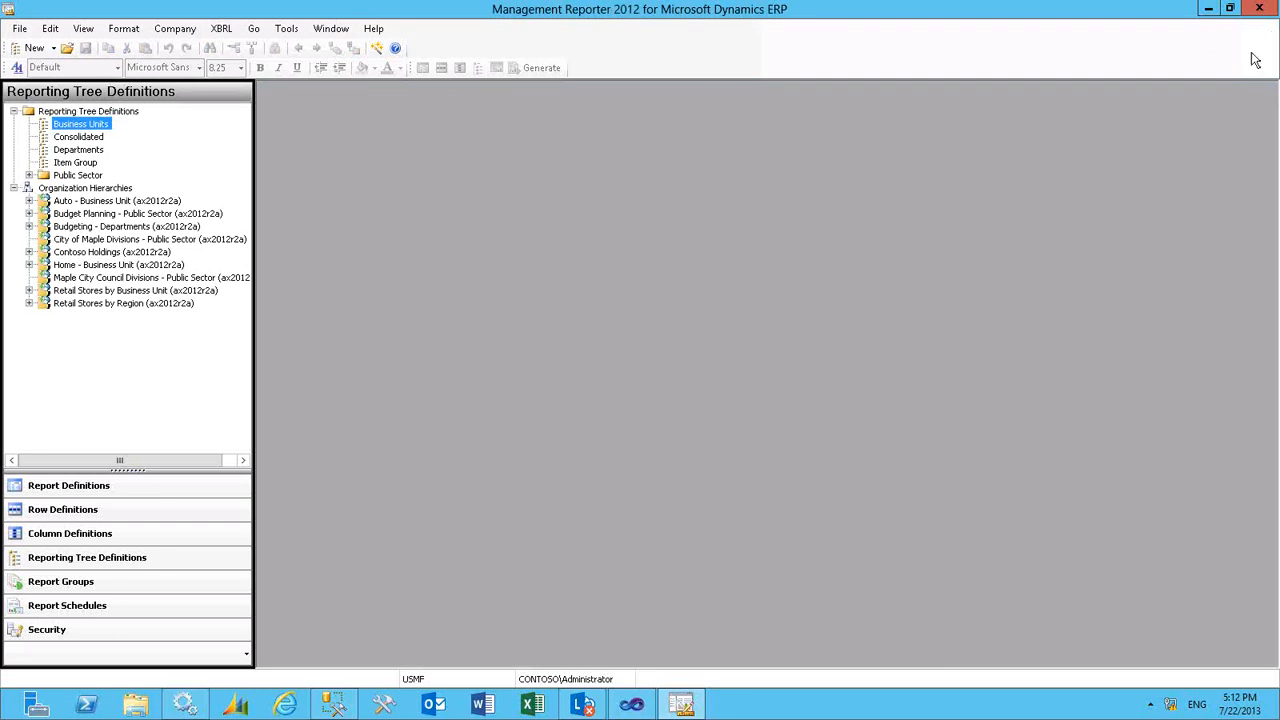
# - Open the Trial Balance report definition and add a folder named Marketing under Report Definitions
pyautogui.click(83, 486)
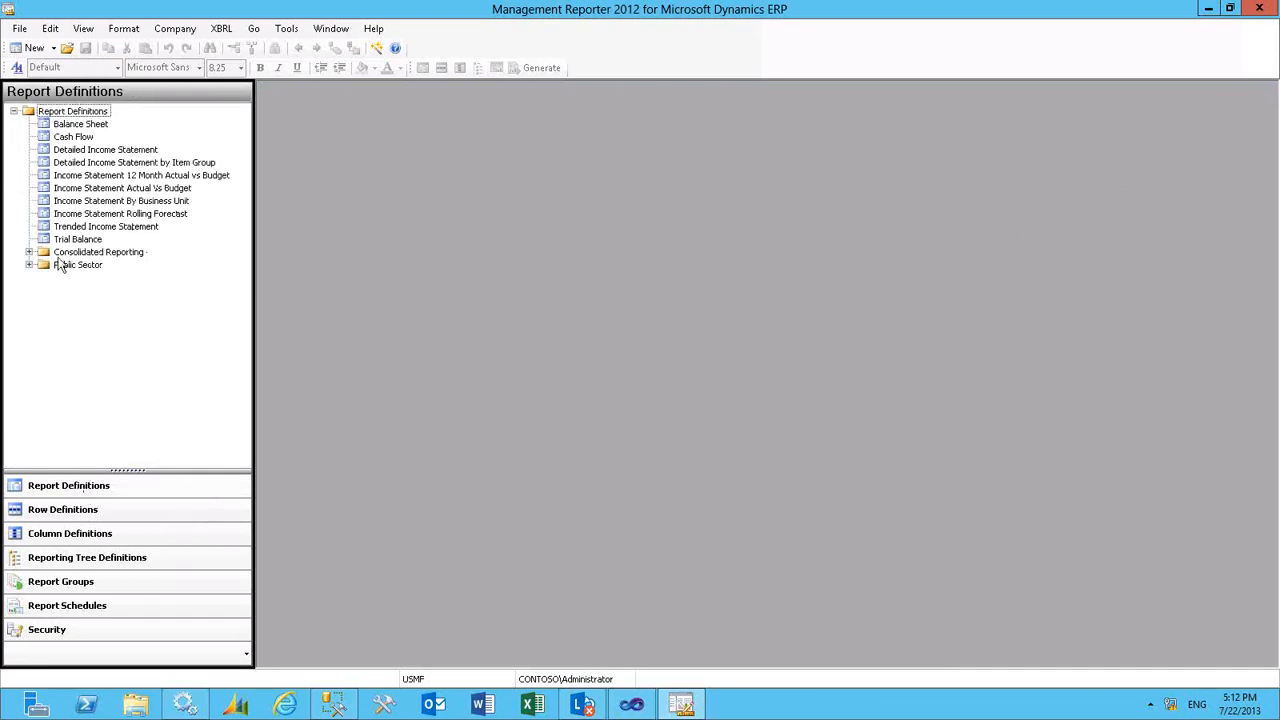
pyautogui.click(75, 240)
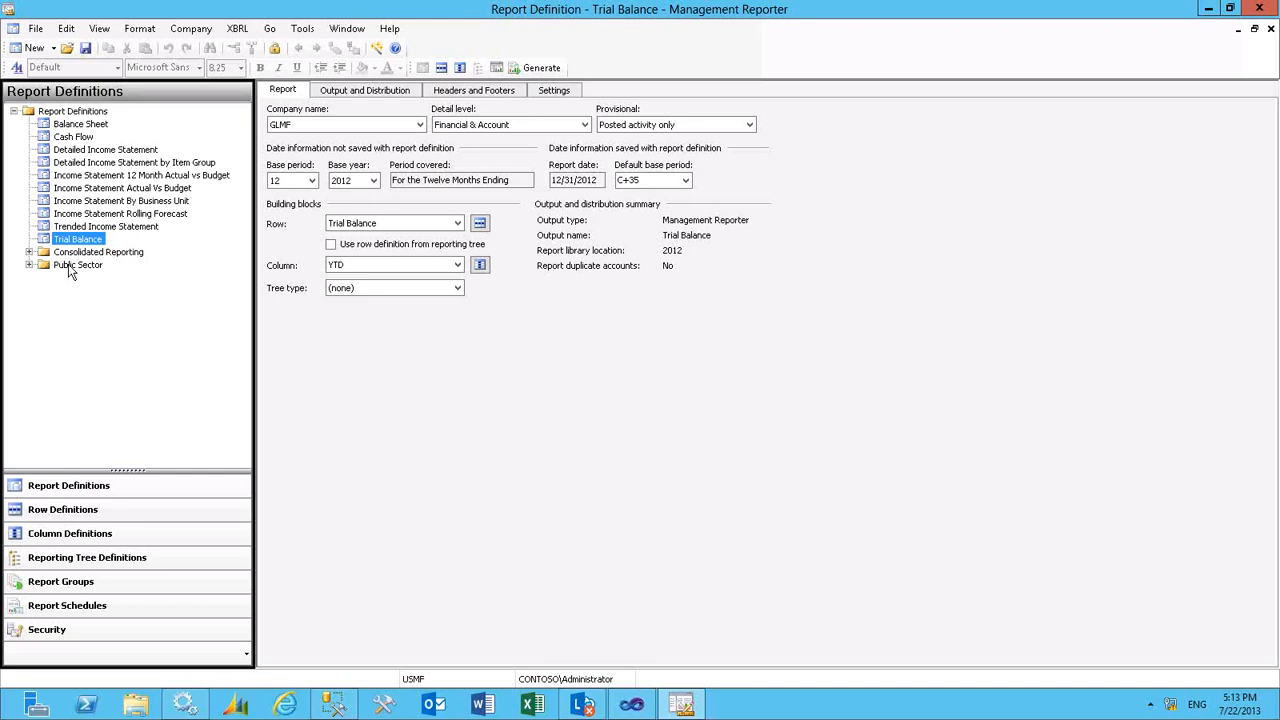
pyautogui.click(64, 111)
pyautogui.rightClick(64, 114)
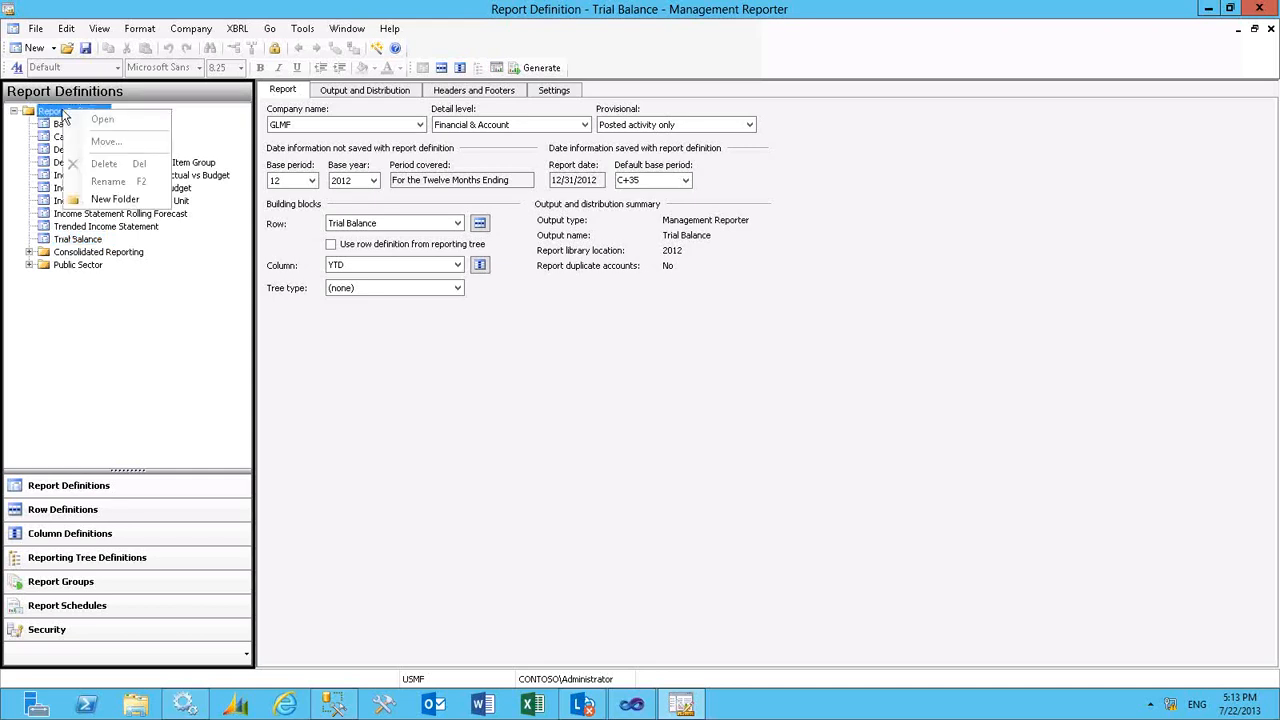
pyautogui.click(124, 199)
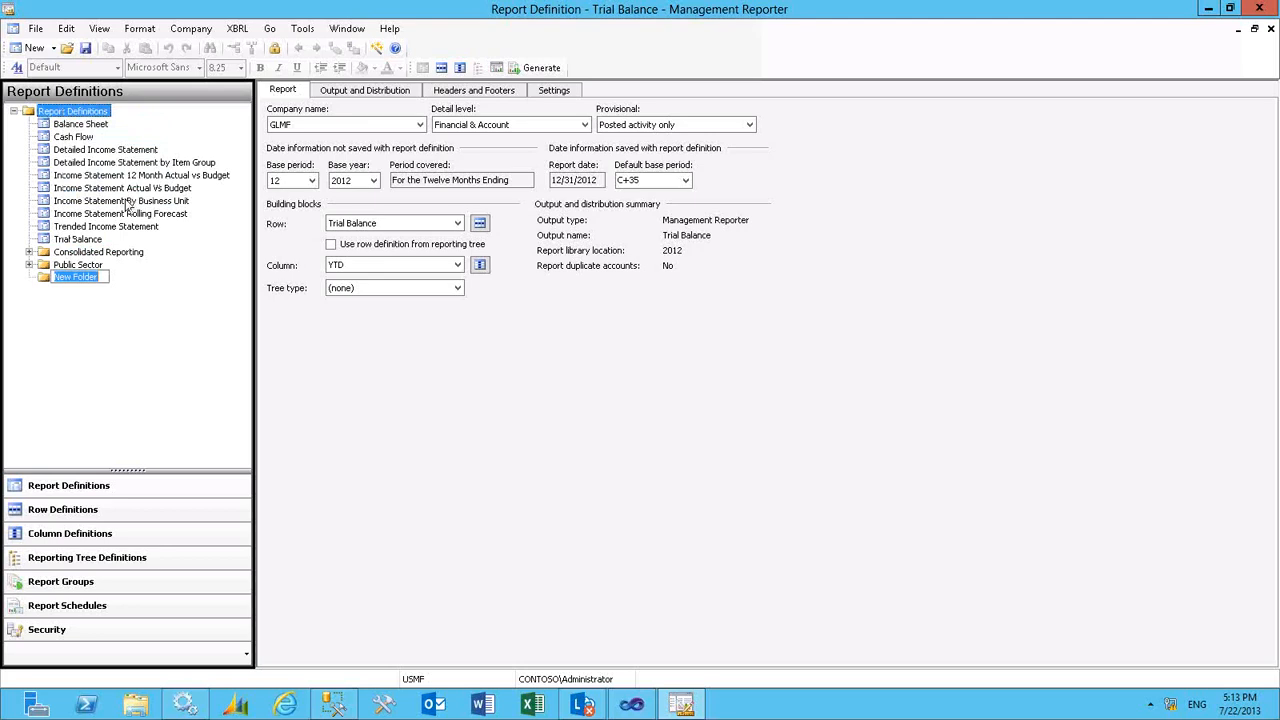
pyautogui.write('Marketing')
pyautogui.press('Return')
pyautogui.click(66, 281)
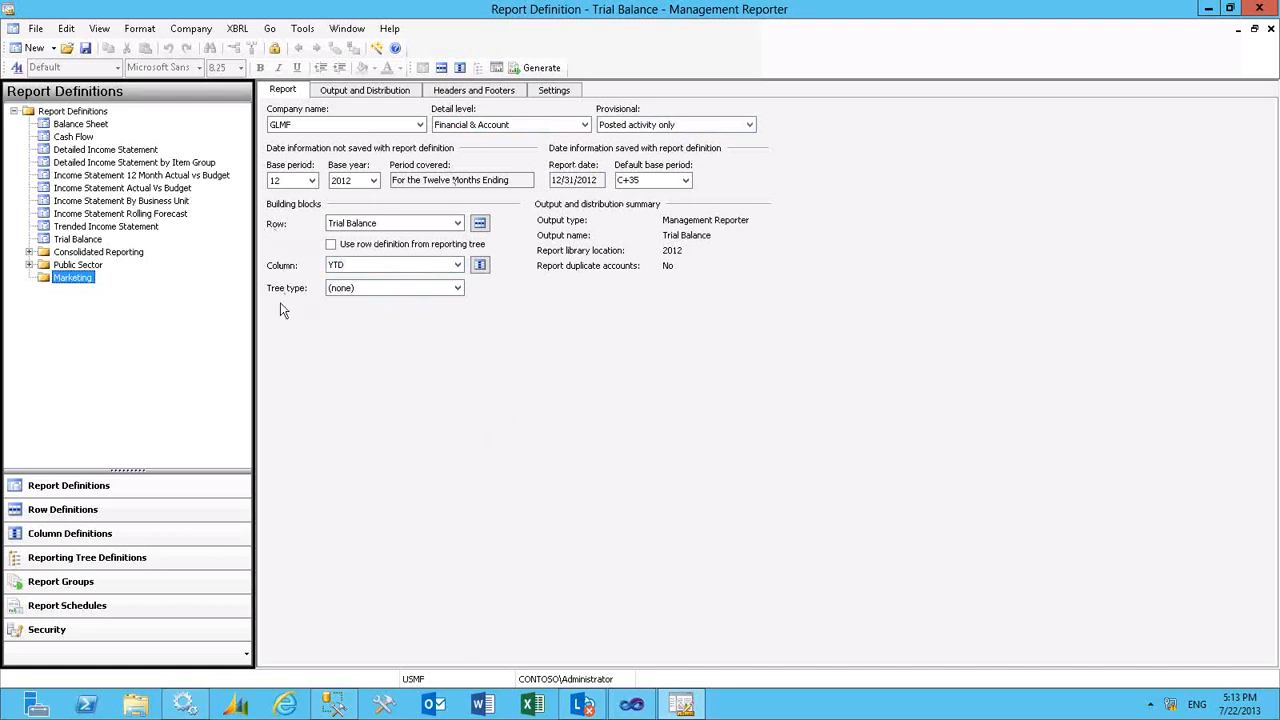
# - Set the Trial Balance report's tree type to Reporting tree and show its output and distribution settings
pyautogui.click(458, 288)
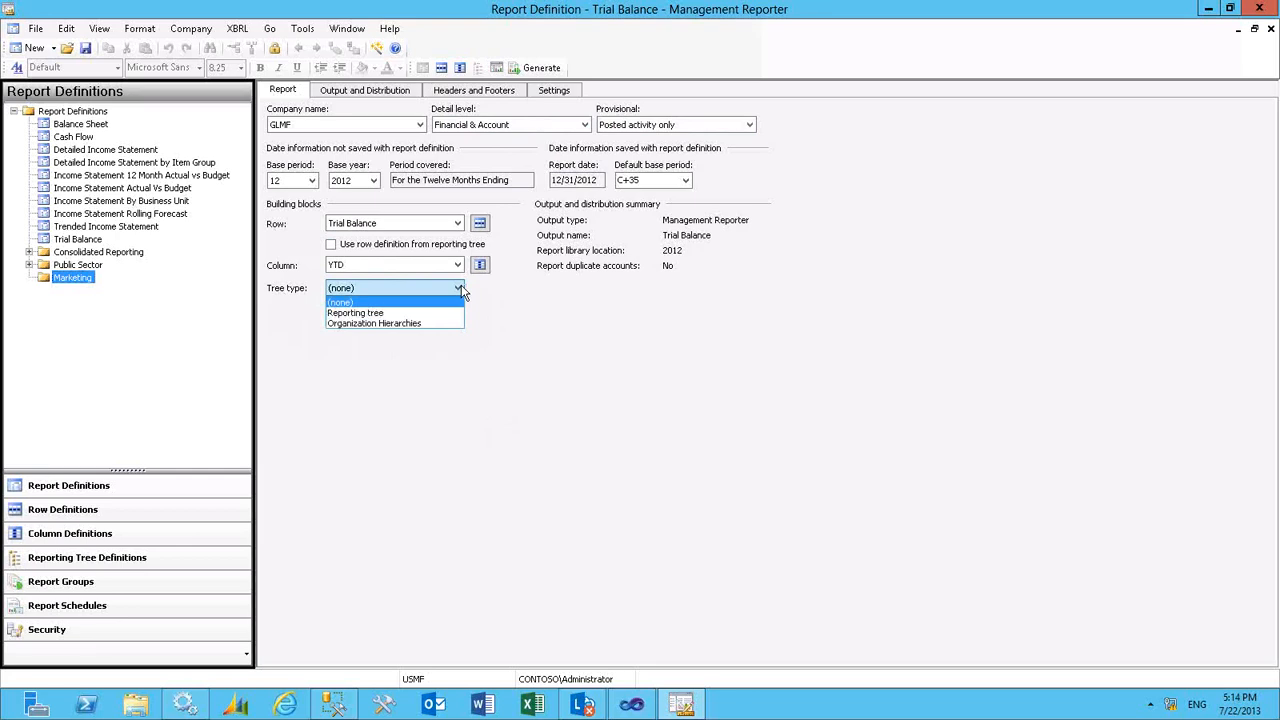
pyautogui.click(407, 314)
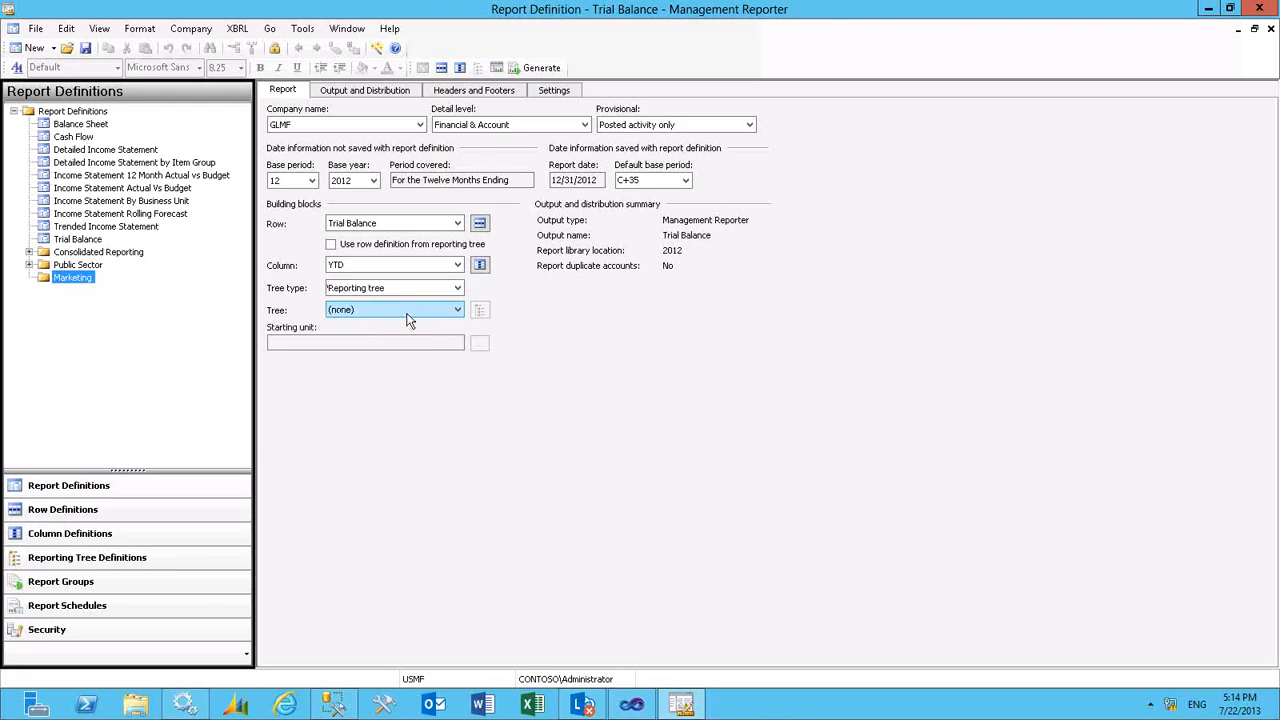
pyautogui.click(389, 96)
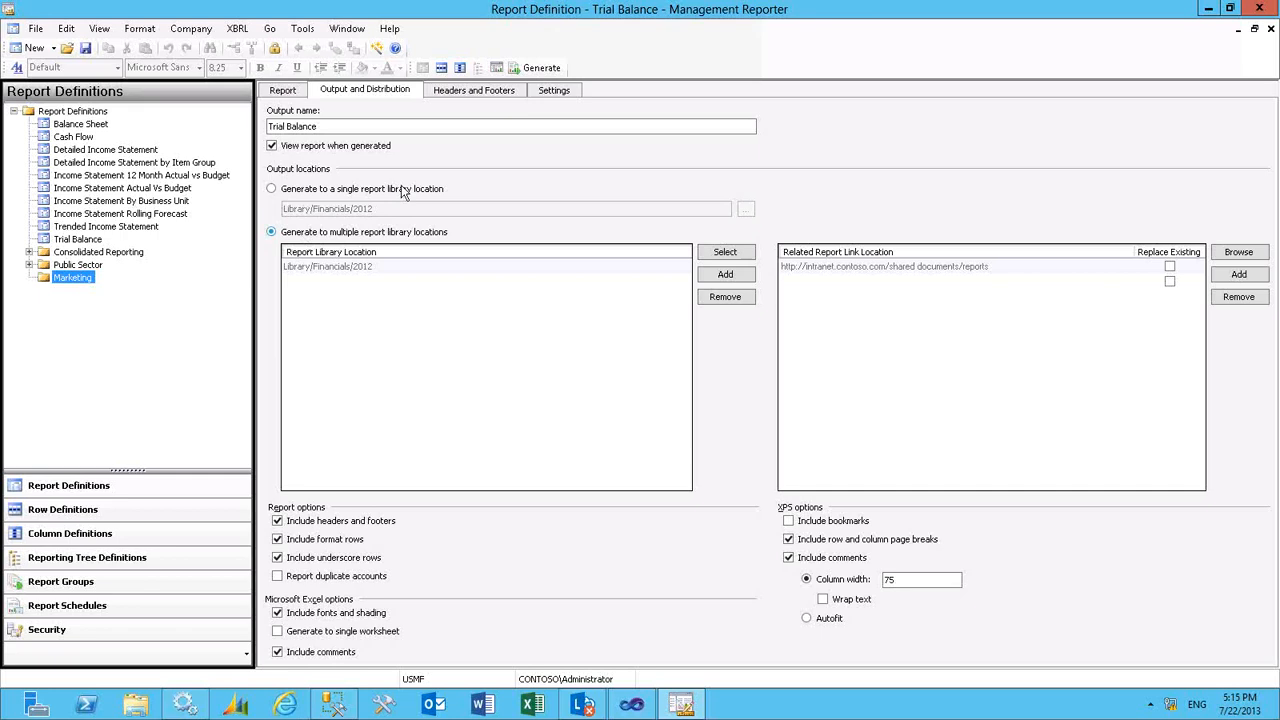
# - Show the report's header and footer settings and view the images available for insertion
pyautogui.click(475, 98)
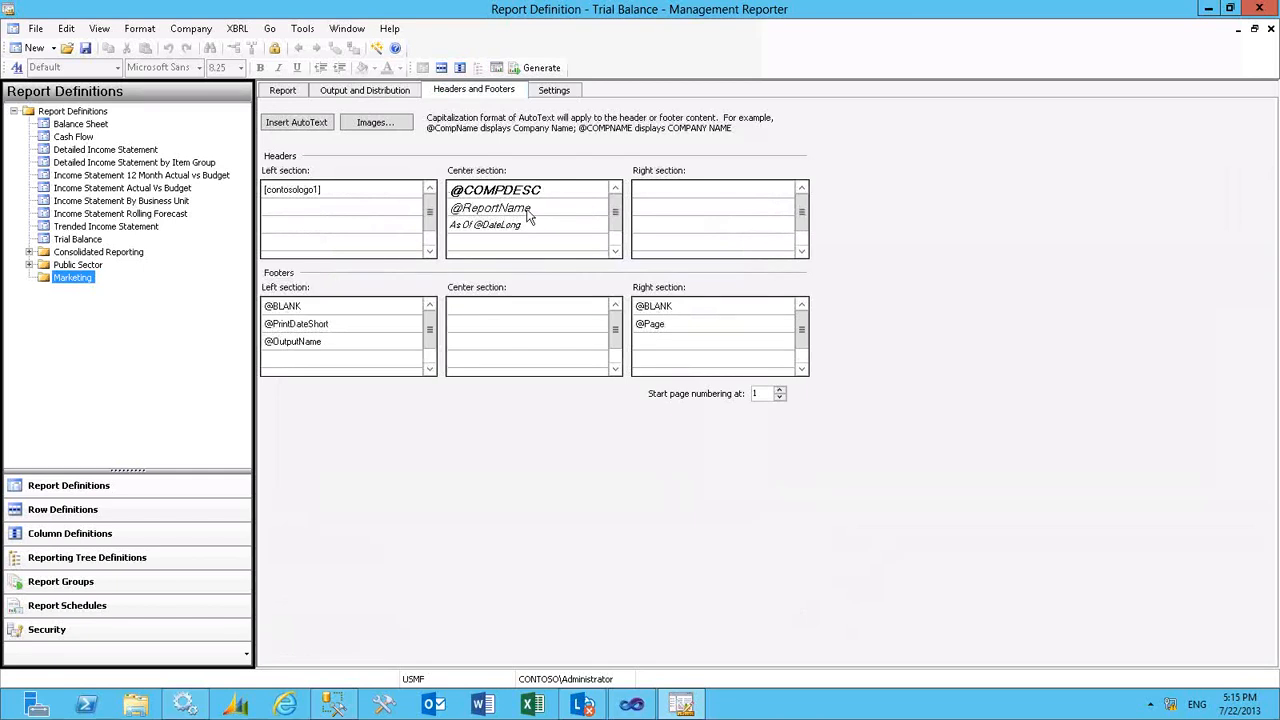
pyautogui.click(380, 131)
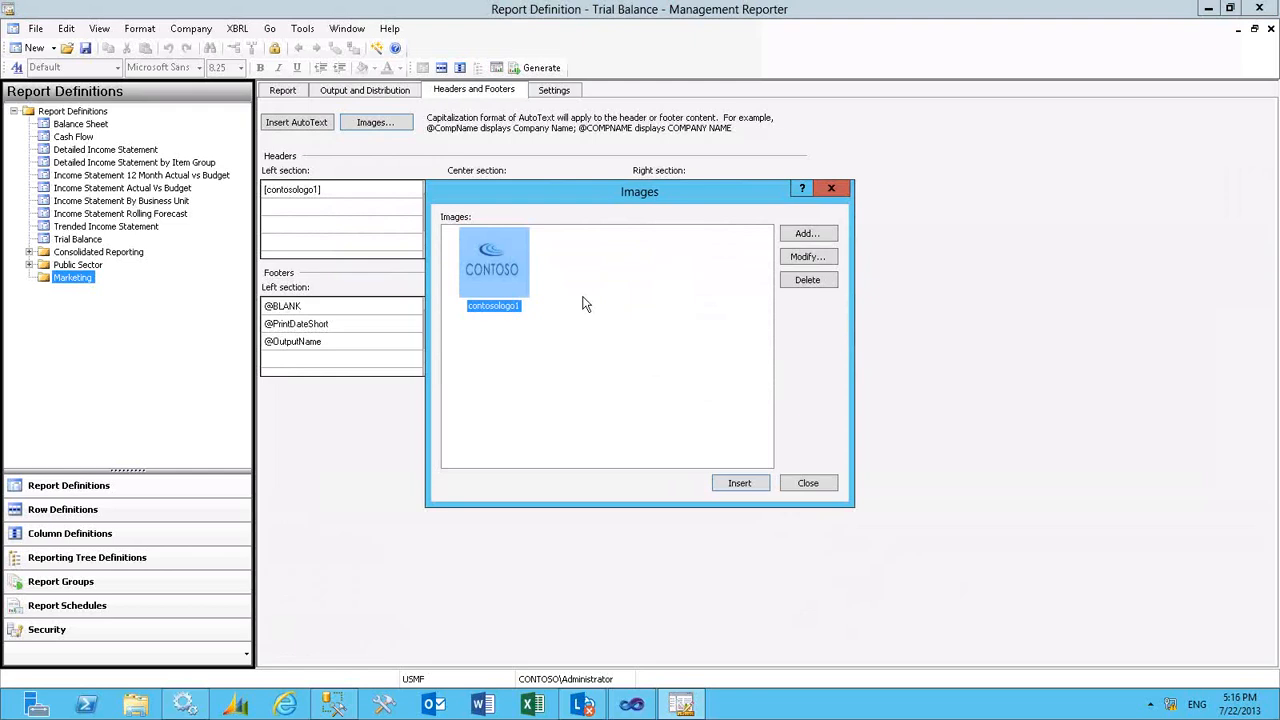
pyautogui.click(810, 484)
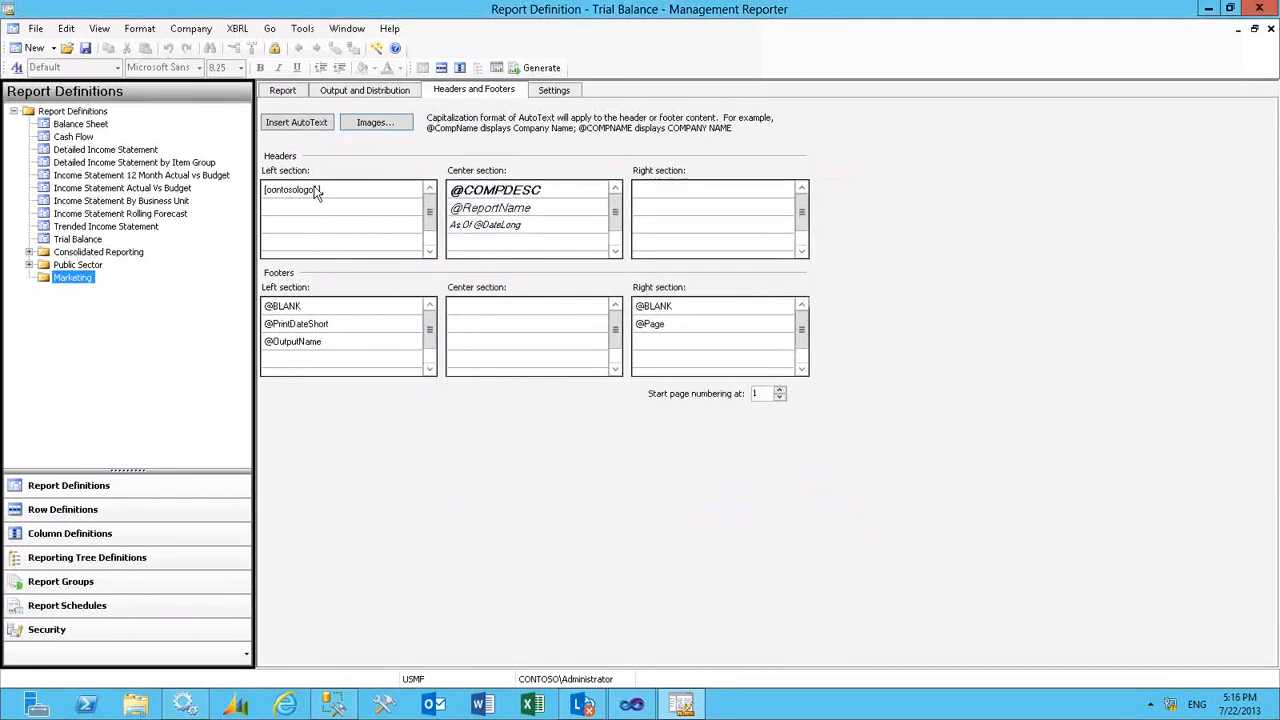
pyautogui.click(531, 211)
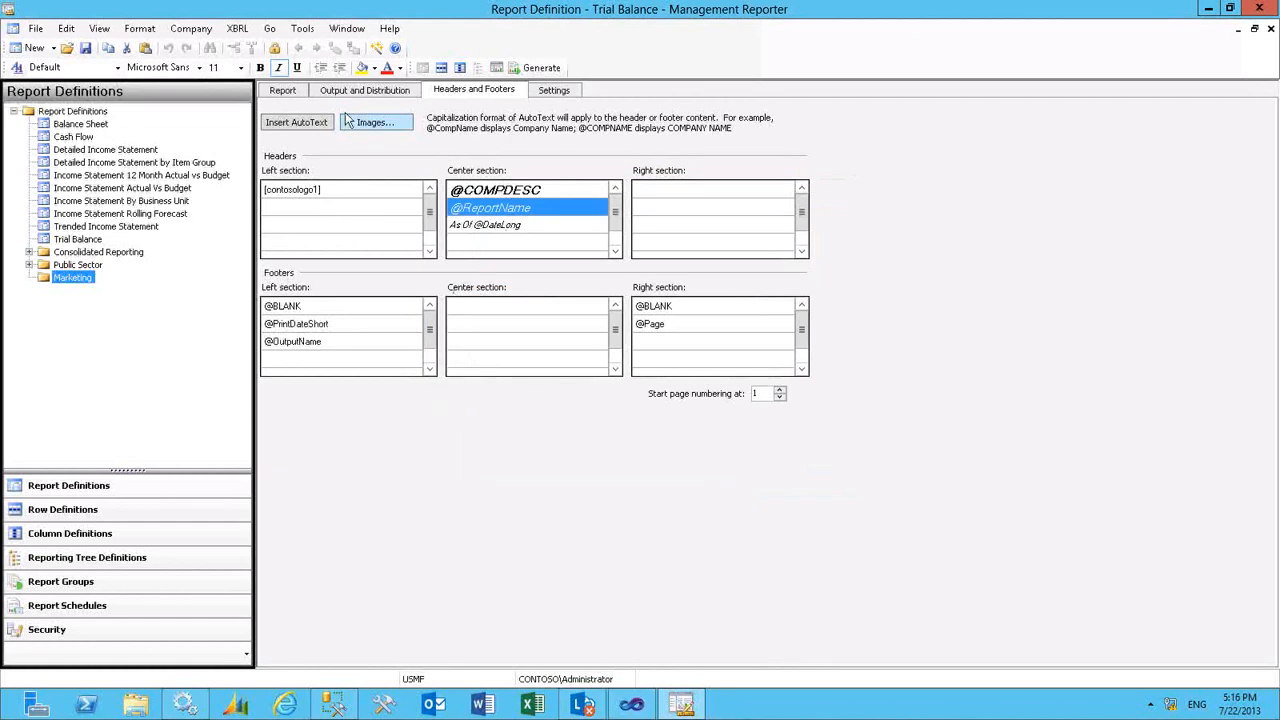
pyautogui.click(291, 124)
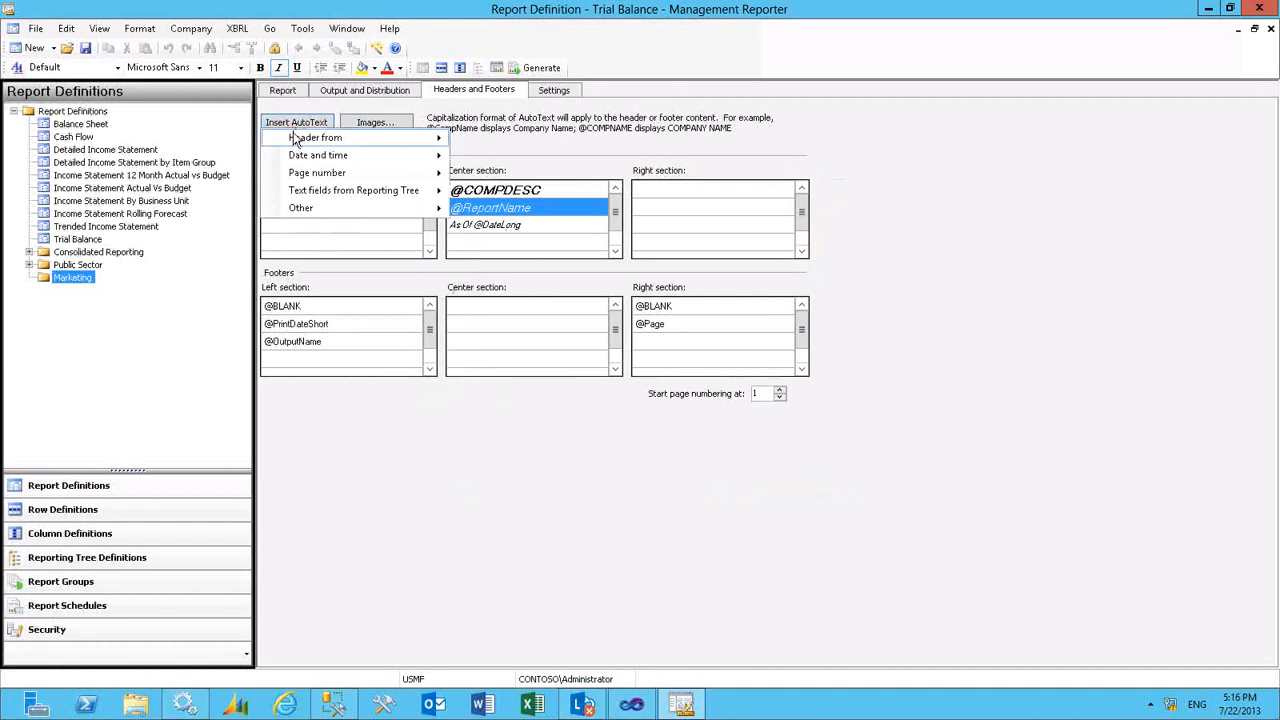
pyautogui.moveTo(296, 140)
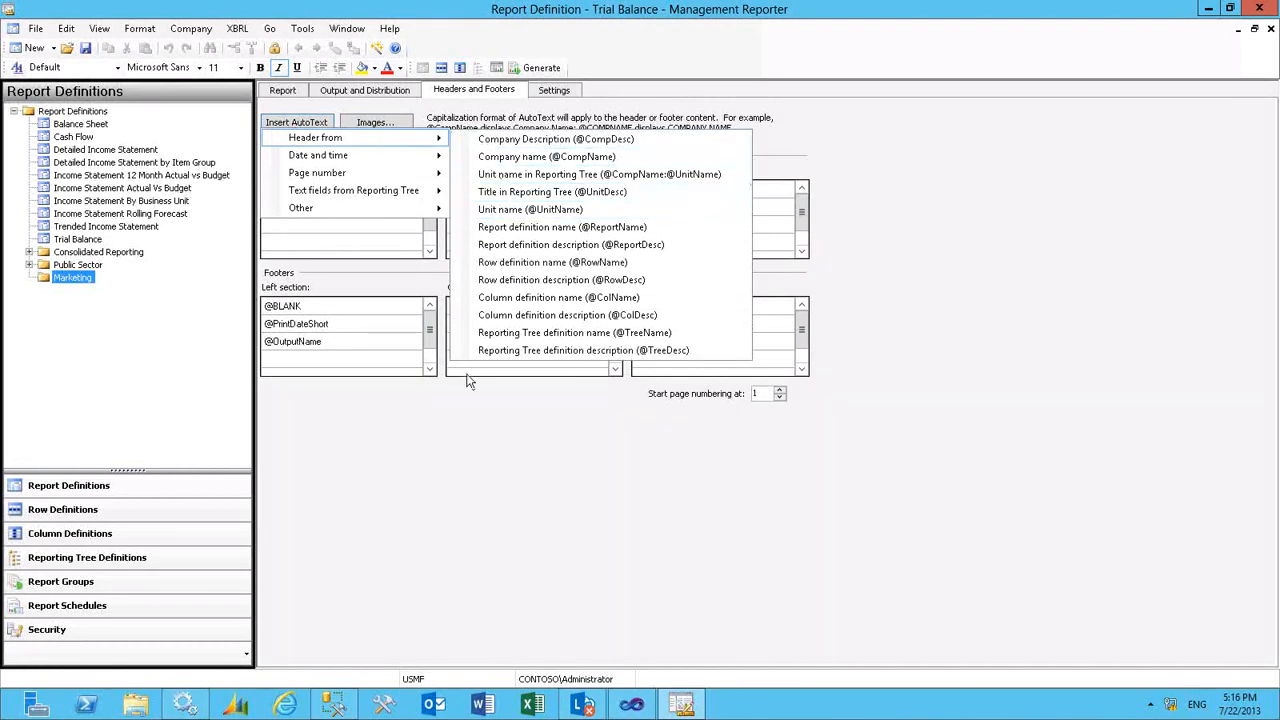
pyautogui.click(474, 406)
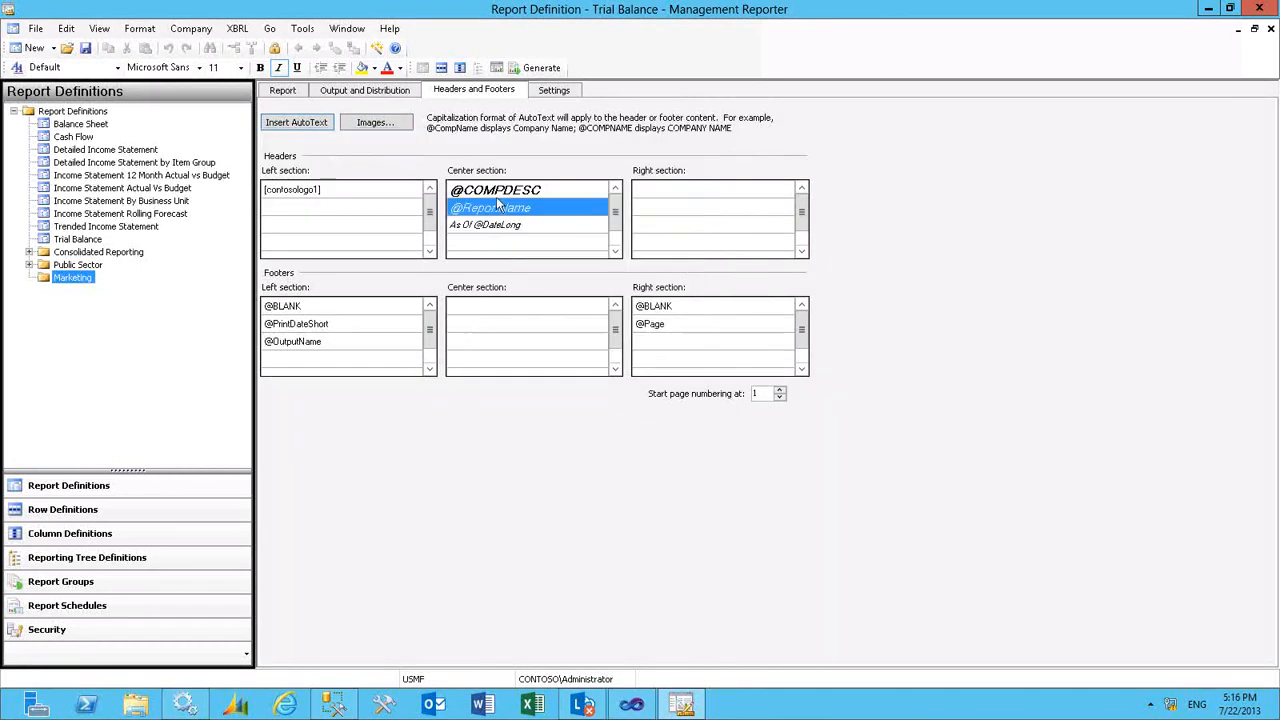
# - Review the Trial Balance report's settings, including page setup, account and transaction detail, and additional options
pyautogui.click(556, 91)
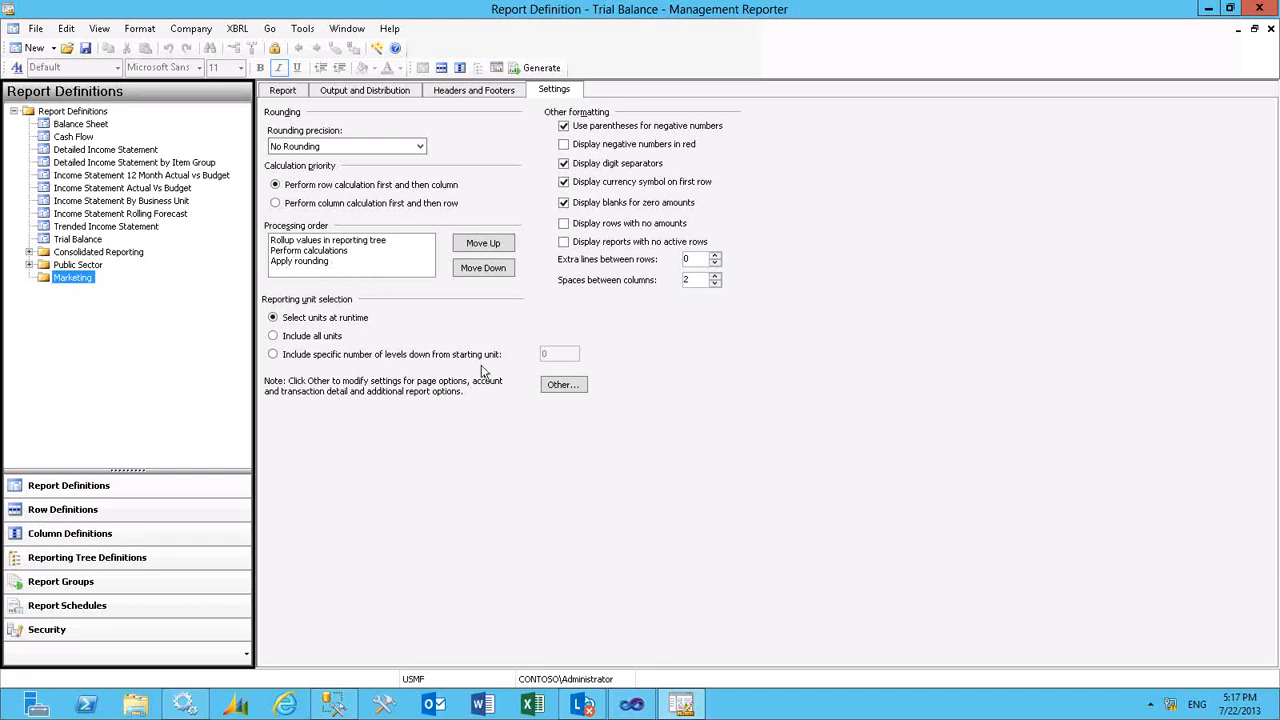
pyautogui.click(562, 385)
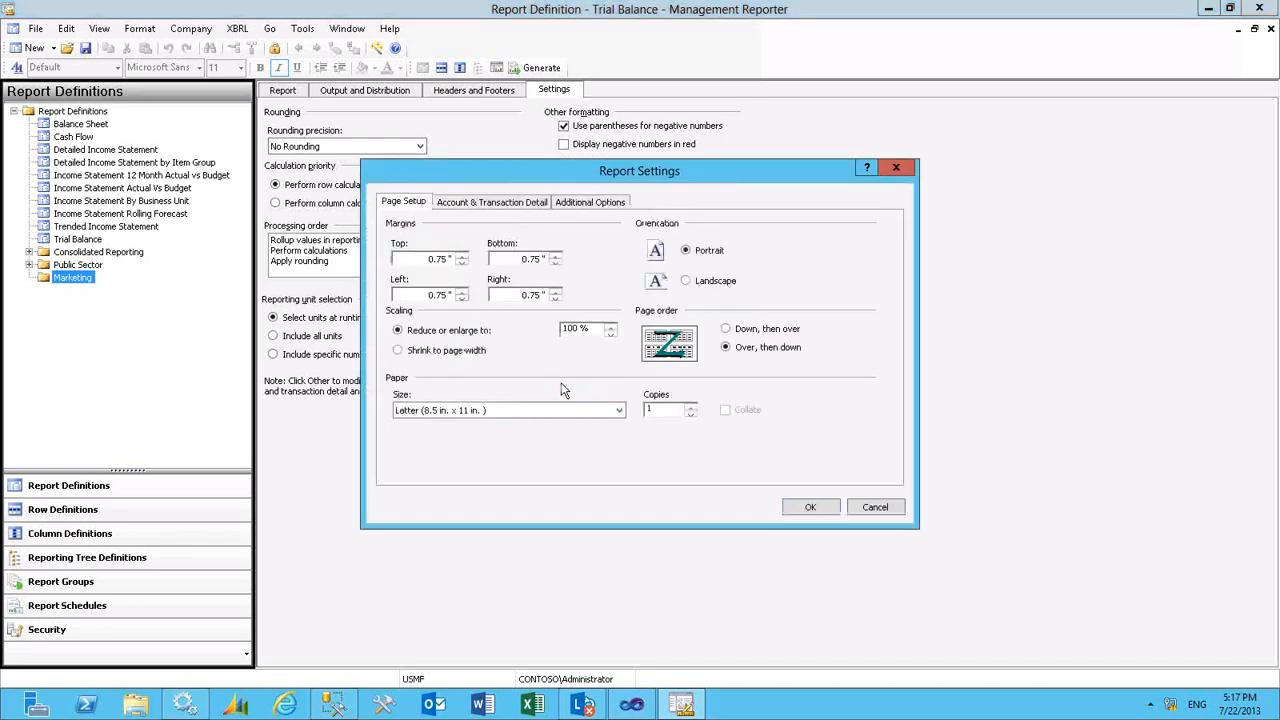
pyautogui.click(490, 205)
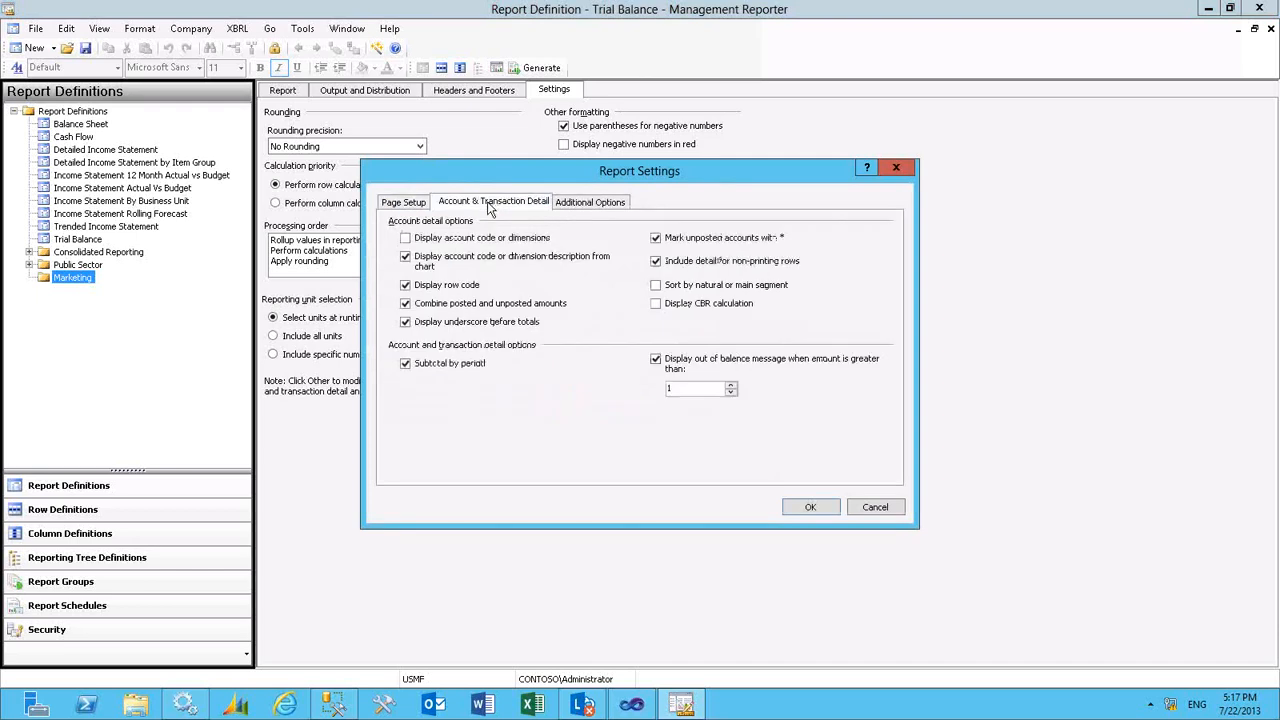
pyautogui.click(580, 203)
pyautogui.click(418, 206)
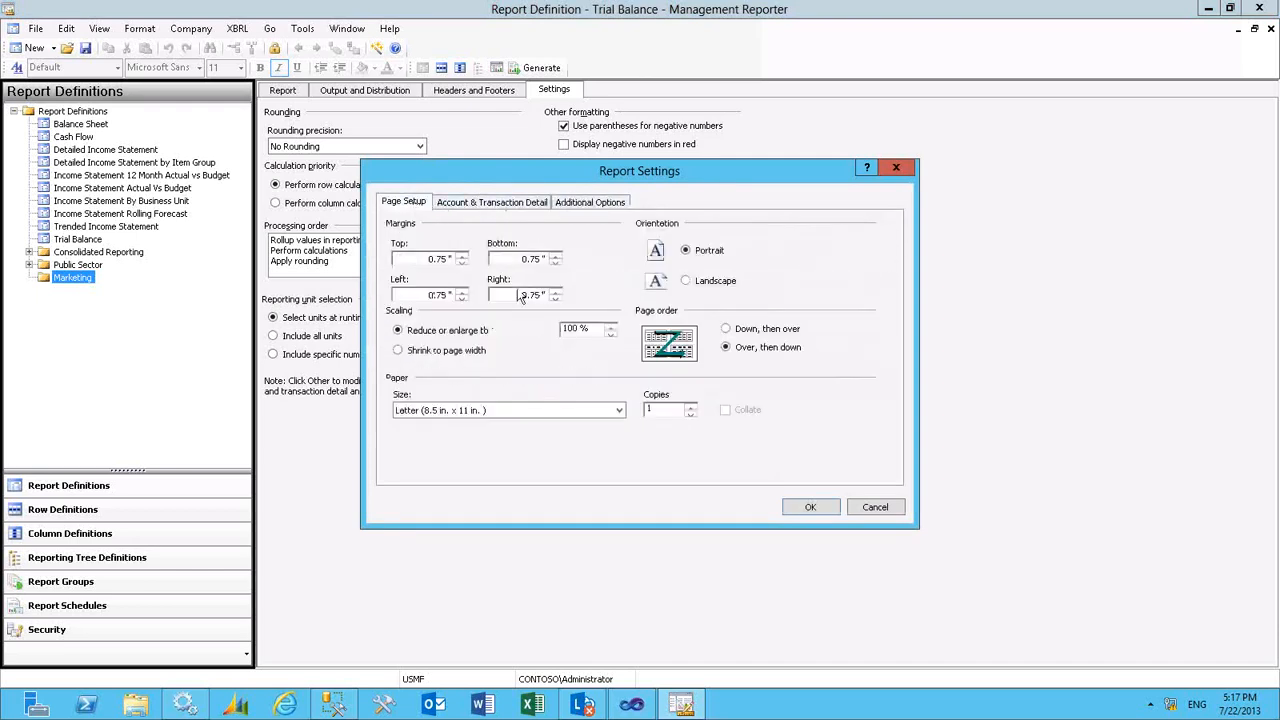
pyautogui.click(808, 508)
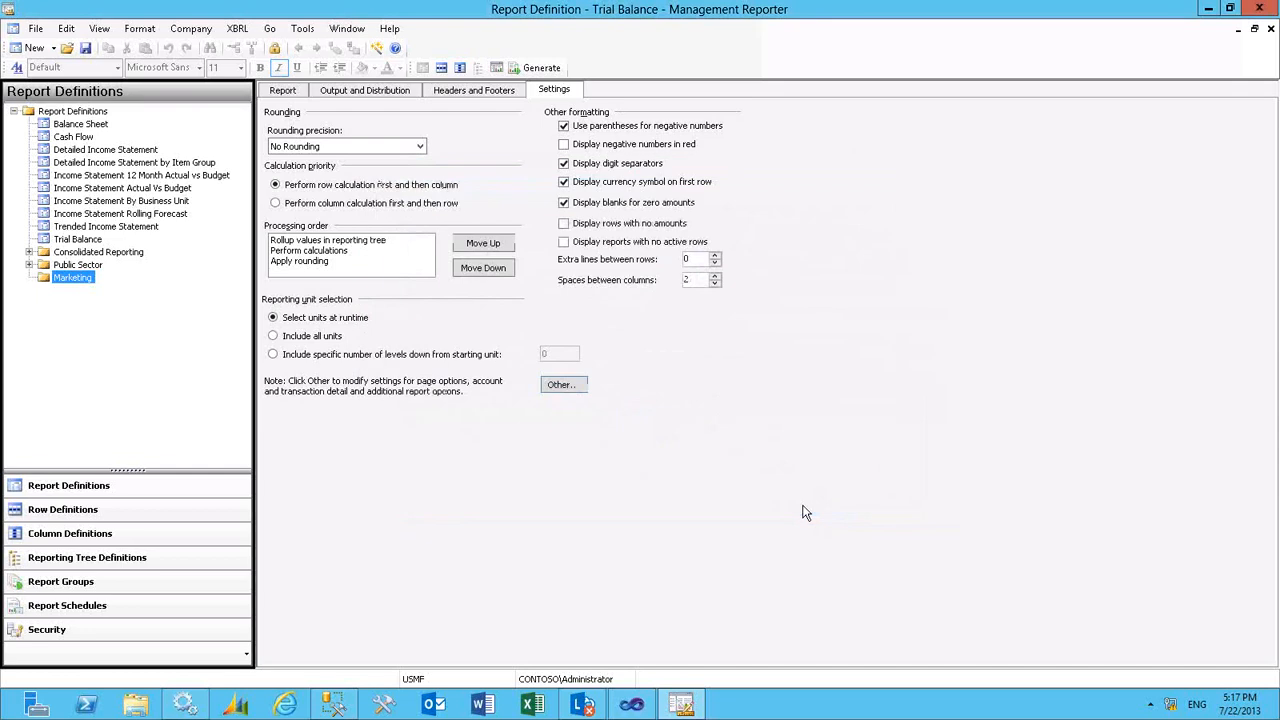
# - Set the Trial Balance report's reporting tree to Business Units
pyautogui.click(284, 92)
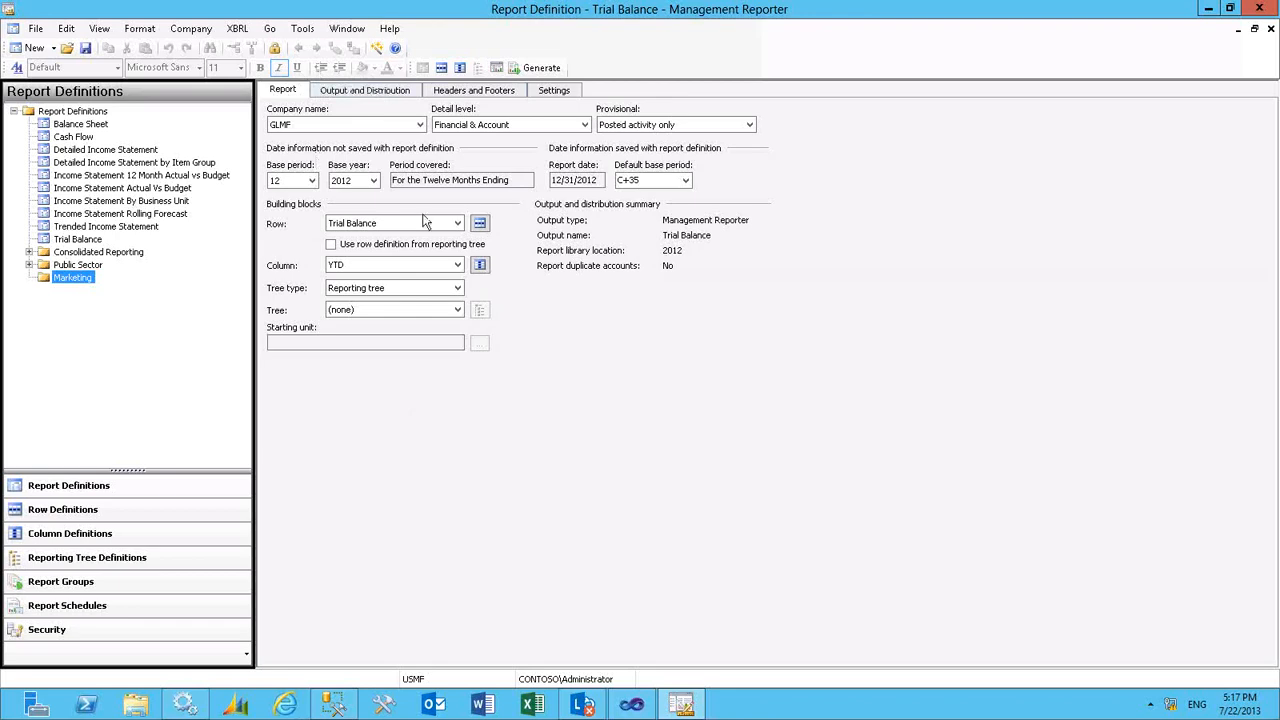
pyautogui.click(456, 310)
pyautogui.click(435, 333)
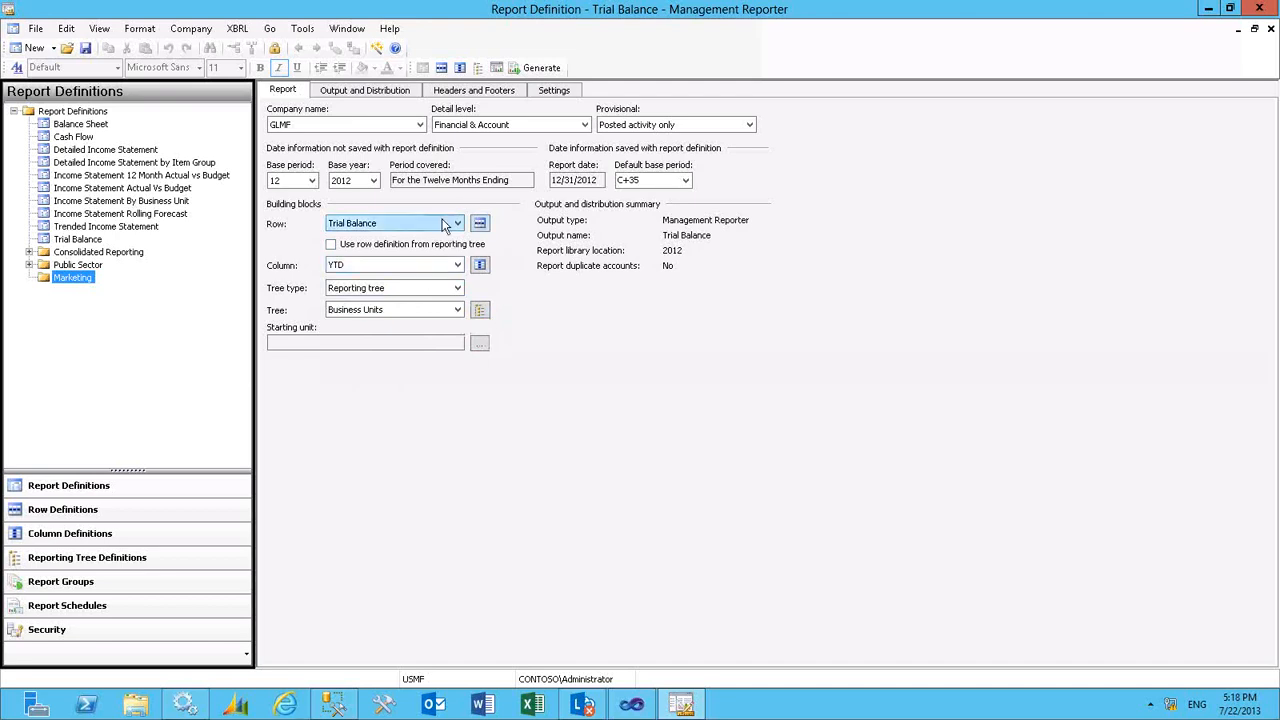
# - View the row definition linked to the Trial Balance report, and close it and the report definition without saving
pyautogui.click(480, 224)
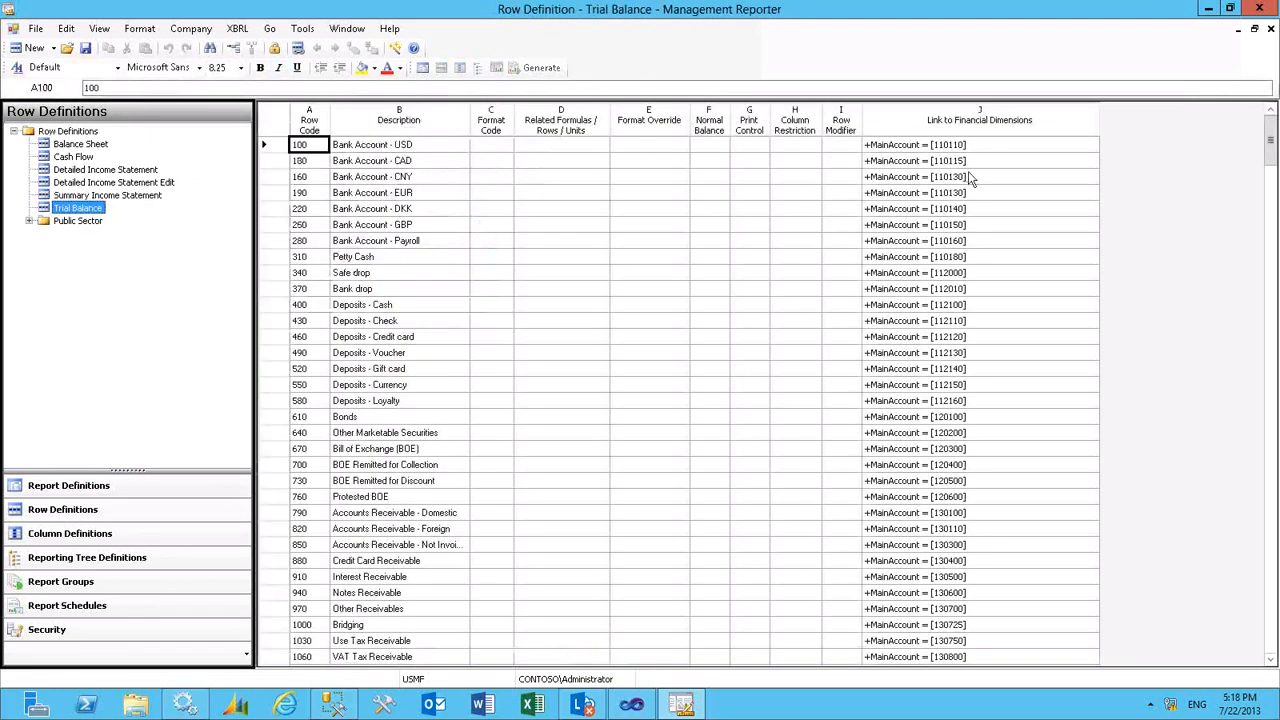
pyautogui.click(1271, 29)
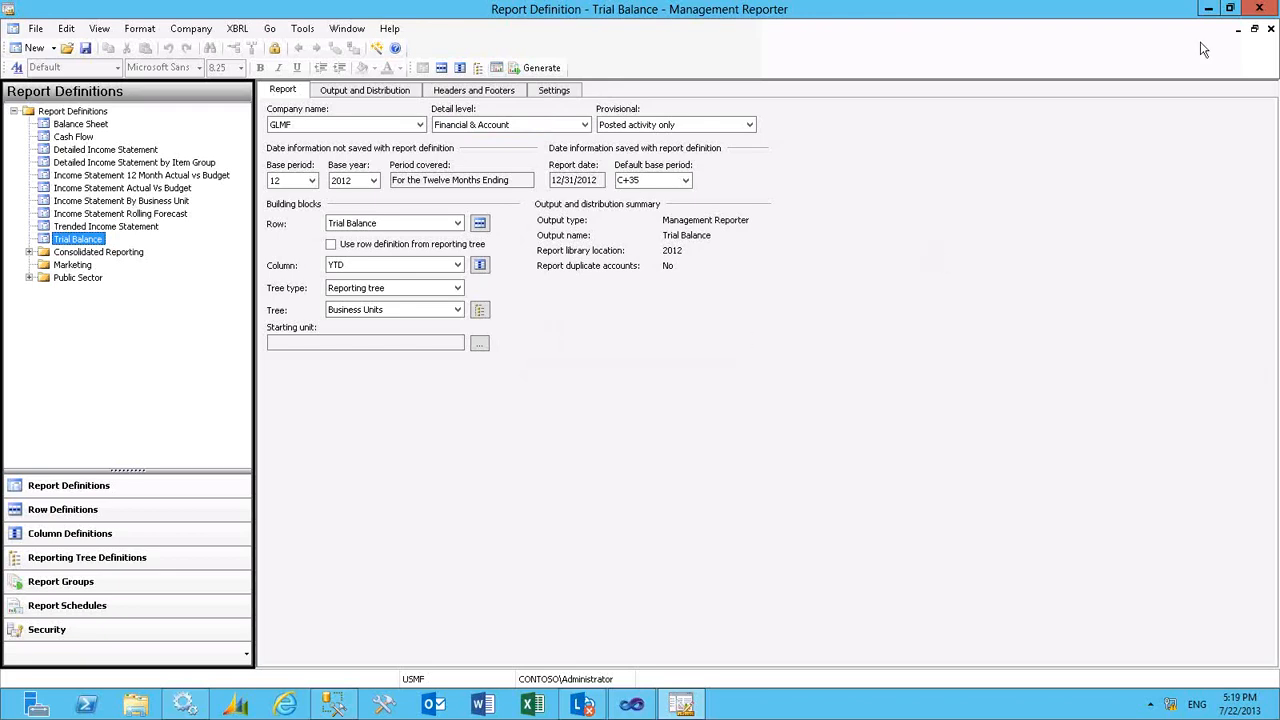
pyautogui.click(1270, 28)
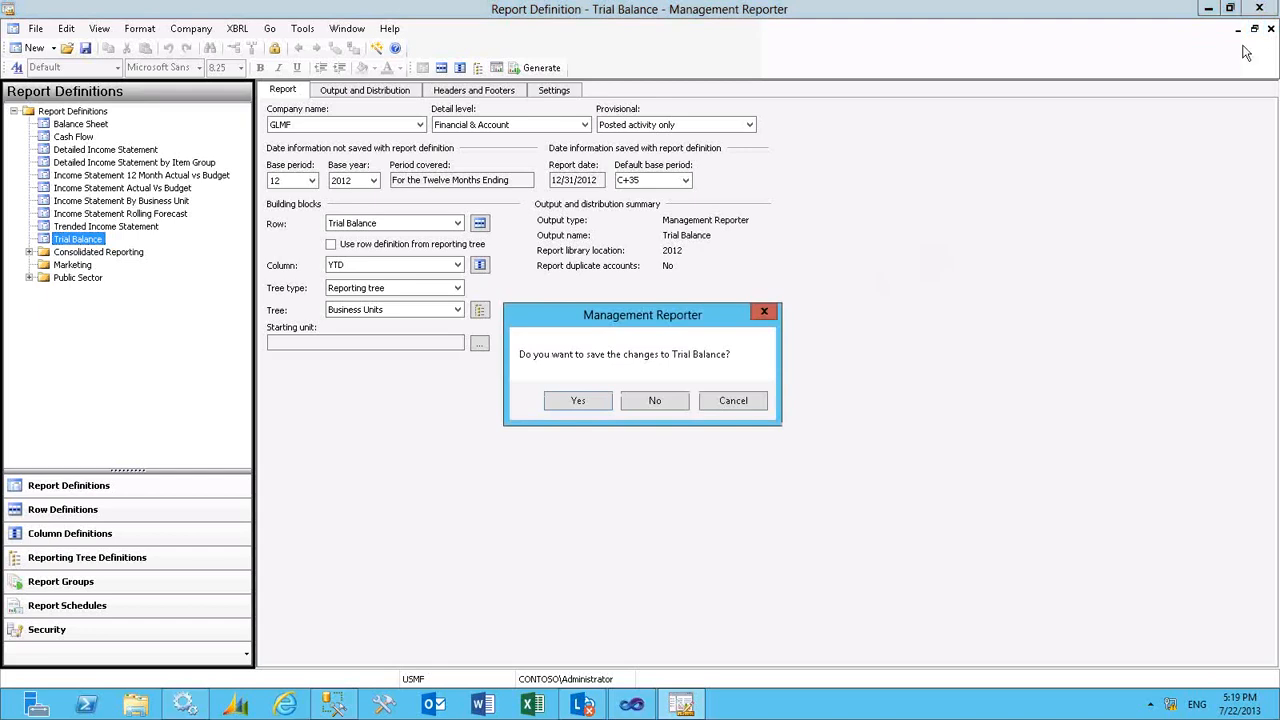
pyautogui.click(652, 402)
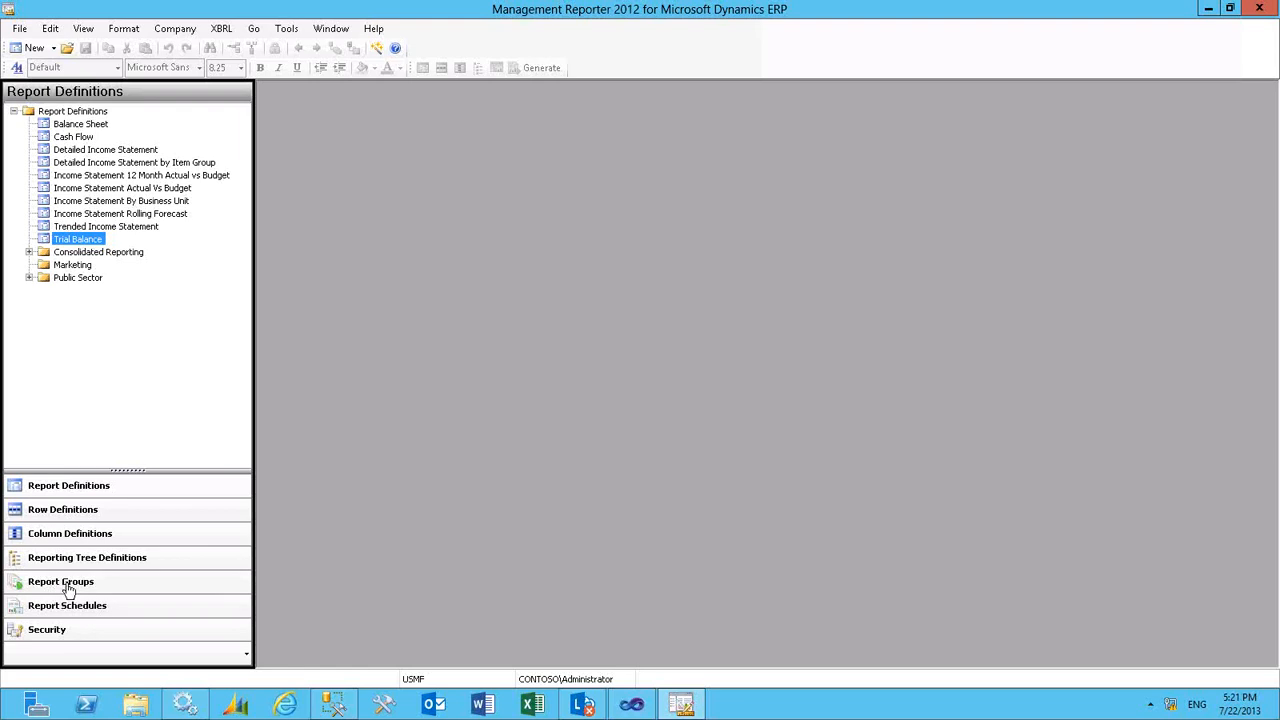
# - Create a report group containing the Balance Sheet, Cash Flow and Income Statement Actual Vs Budget reports
pyautogui.click(68, 590)
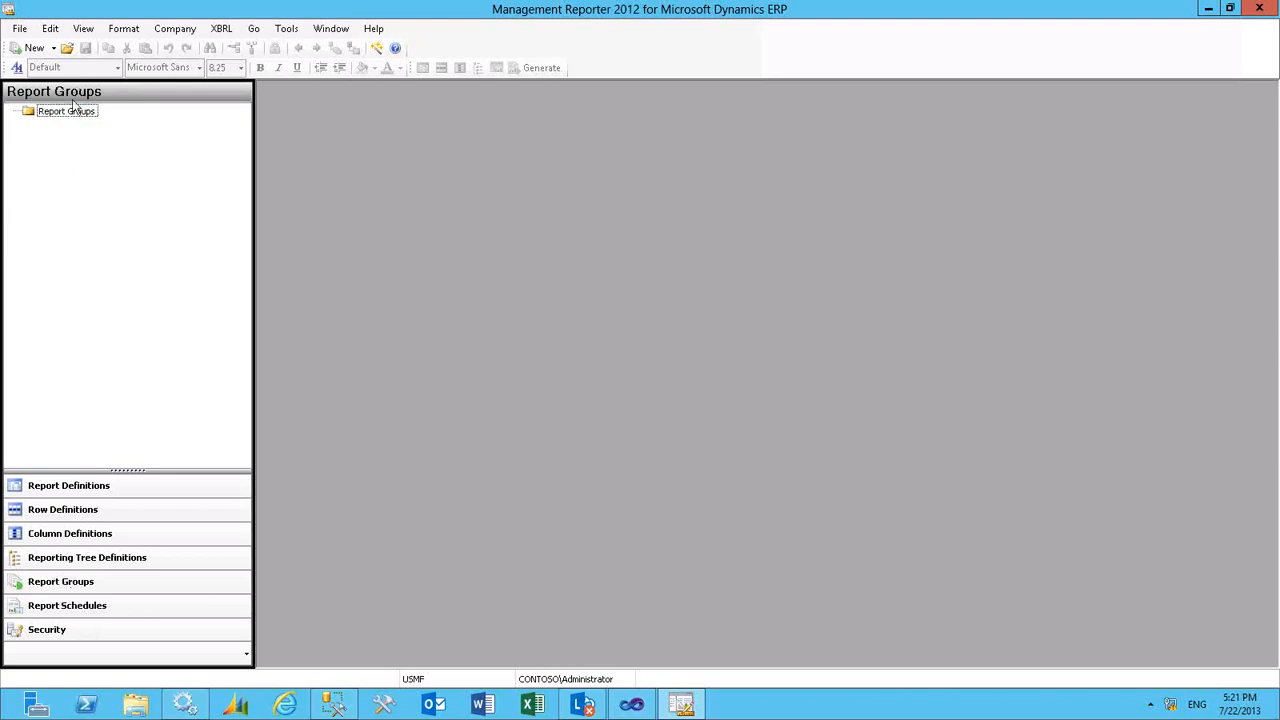
pyautogui.click(32, 50)
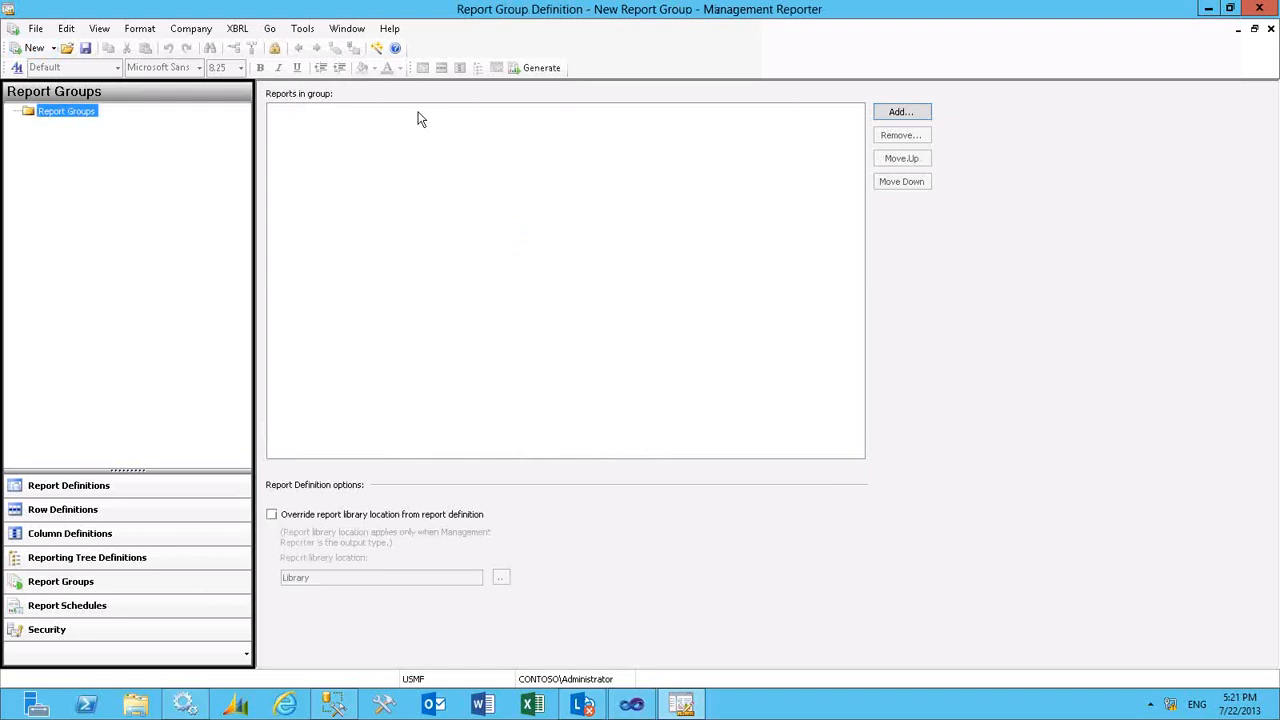
pyautogui.click(904, 112)
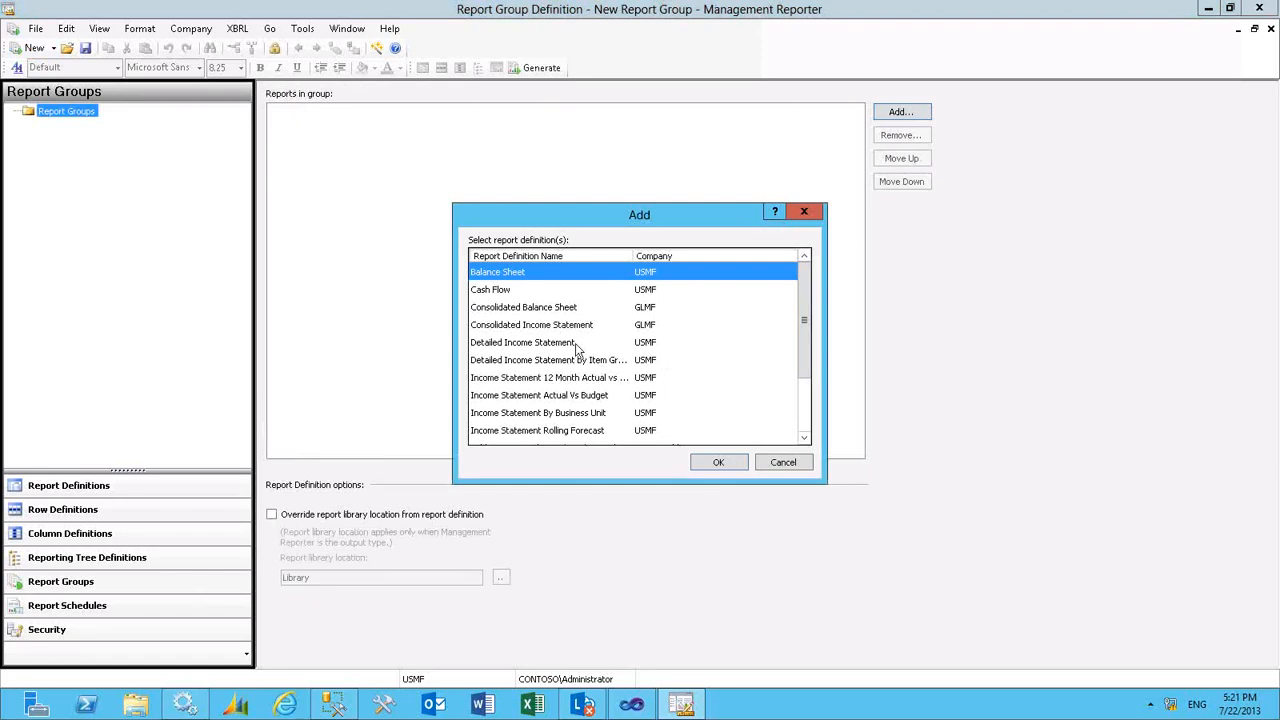
pyautogui.keyDown('ctrl'); pyautogui.click(500, 292); pyautogui.keyUp('ctrl')
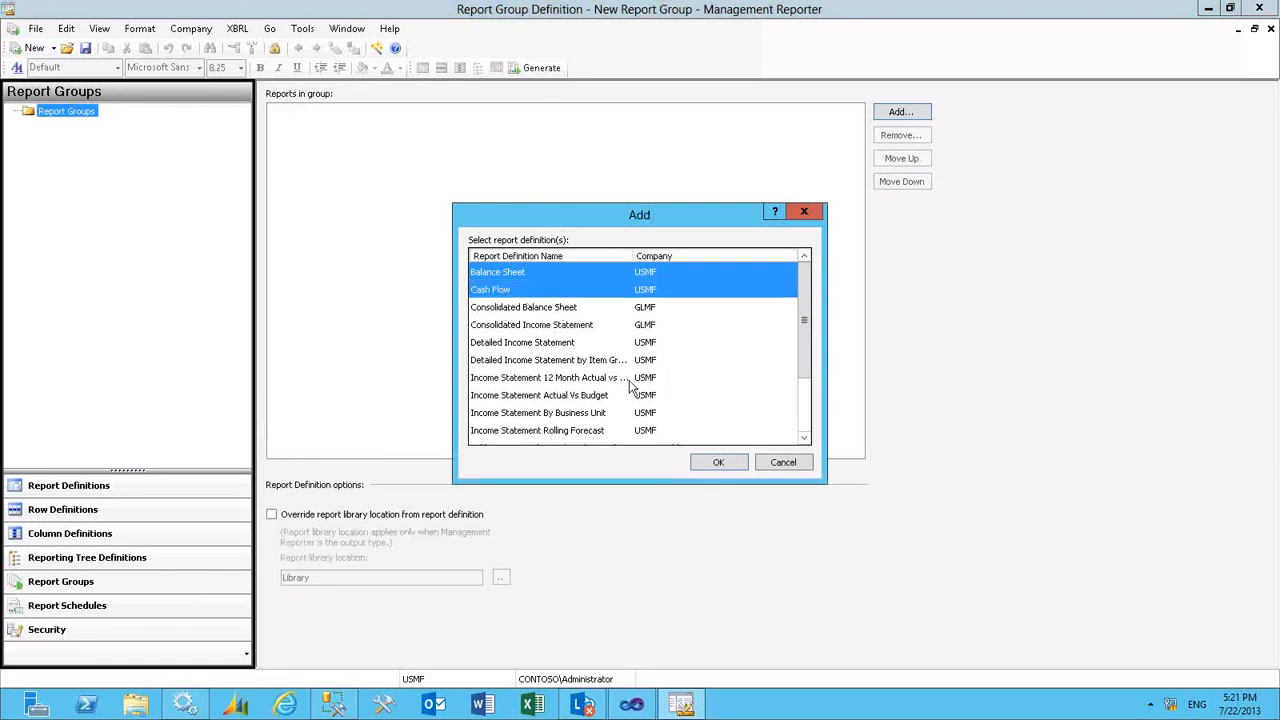
pyautogui.keyDown('ctrl'); pyautogui.click(533, 397); pyautogui.keyUp('ctrl')
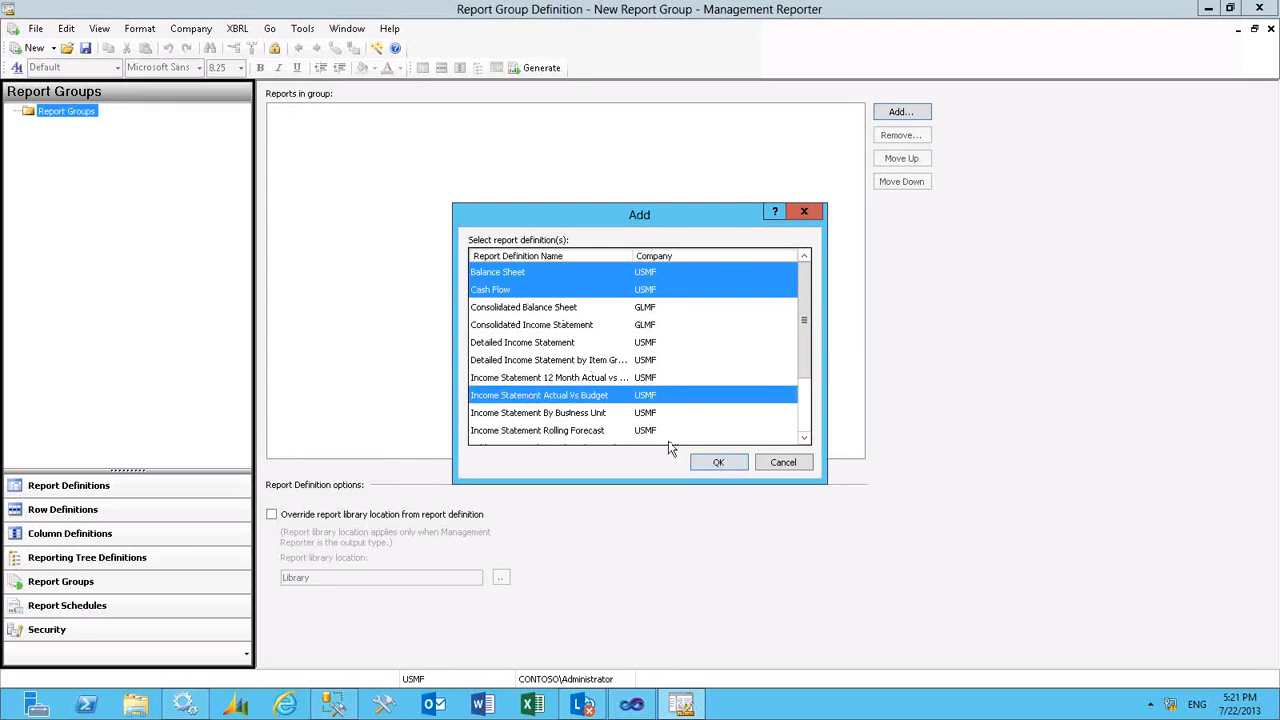
pyautogui.click(717, 463)
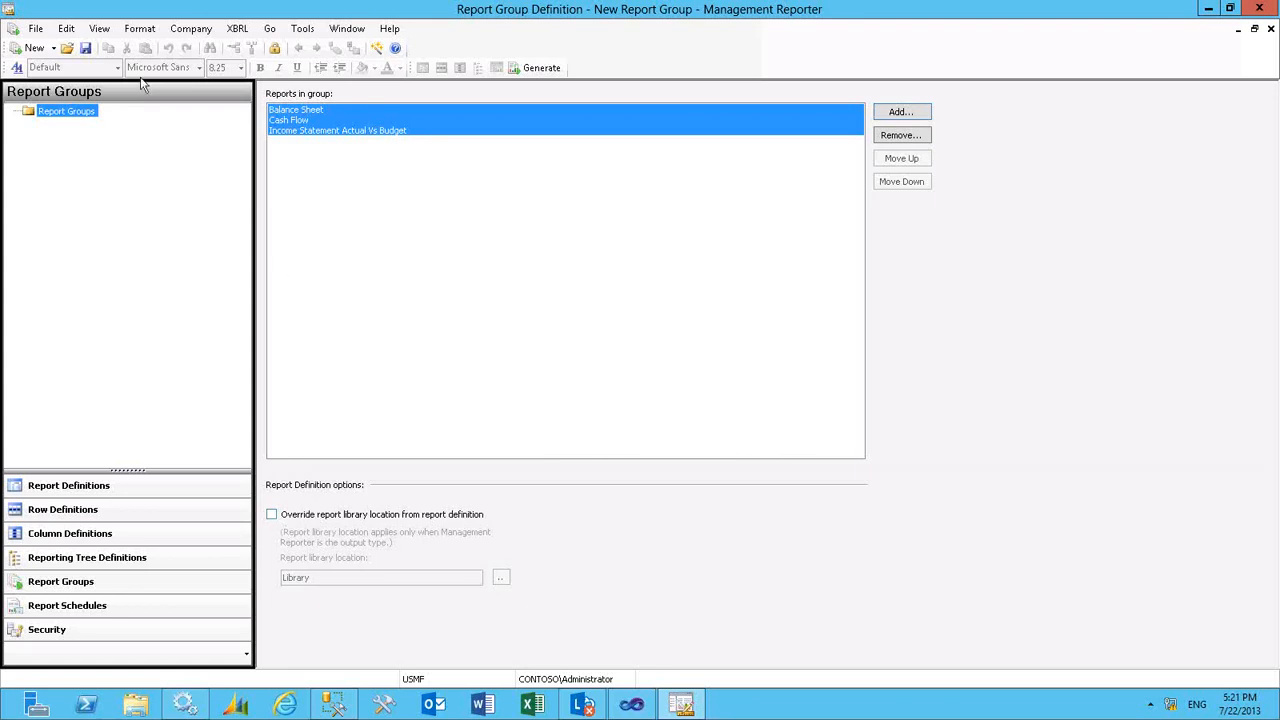
# - Save the report group with both name and description set to Monthly Reports, and close it
pyautogui.click(86, 50)
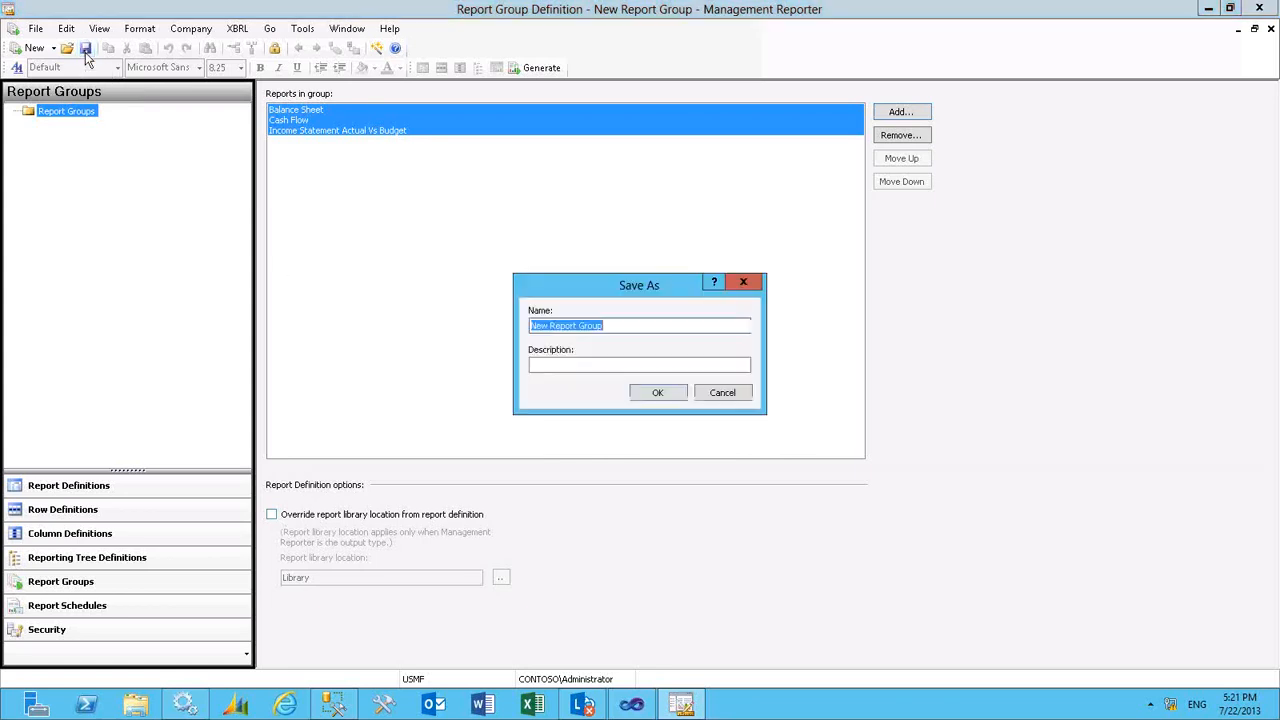
pyautogui.write('Monthly ')
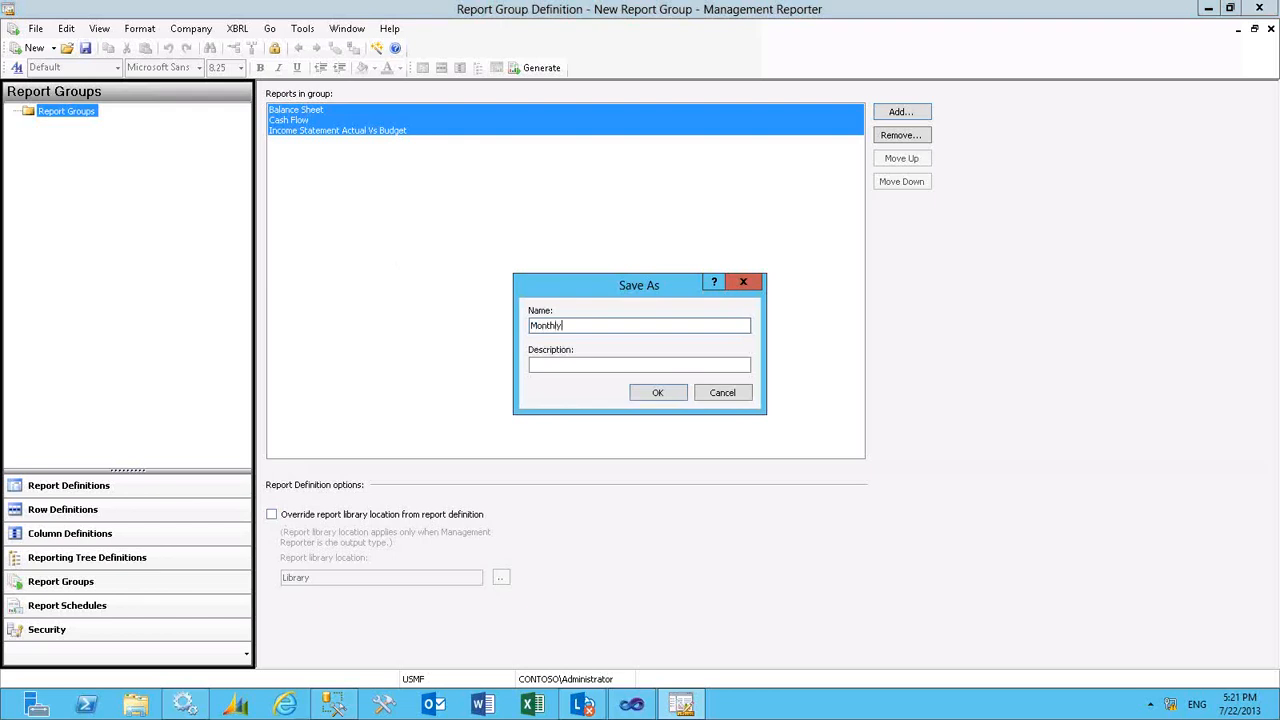
pyautogui.write('Reports')
pyautogui.hotkey('shift', 'Left')
pyautogui.hotkey('shift', 'Left')
pyautogui.hotkey('shift', 'Left')
pyautogui.hotkey('shift', 'Left')
pyautogui.hotkey('shift', 'Left')
pyautogui.hotkey('shift', 'Left')
pyautogui.hotkey('shift', 'Left')
pyautogui.hotkey('shift', 'Left')
pyautogui.hotkey('shift', 'Left')
pyautogui.hotkey('shift', 'Left')
pyautogui.hotkey('shift', 'Left')
pyautogui.hotkey('shift', 'Left')
pyautogui.hotkey('shift', 'Left')
pyautogui.hotkey('shift', 'Left')
pyautogui.hotkey('shift', 'Left')
pyautogui.hotkey('ctrl', 'c')
pyautogui.press('Tab')
pyautogui.hotkey('ctrl', 'v')
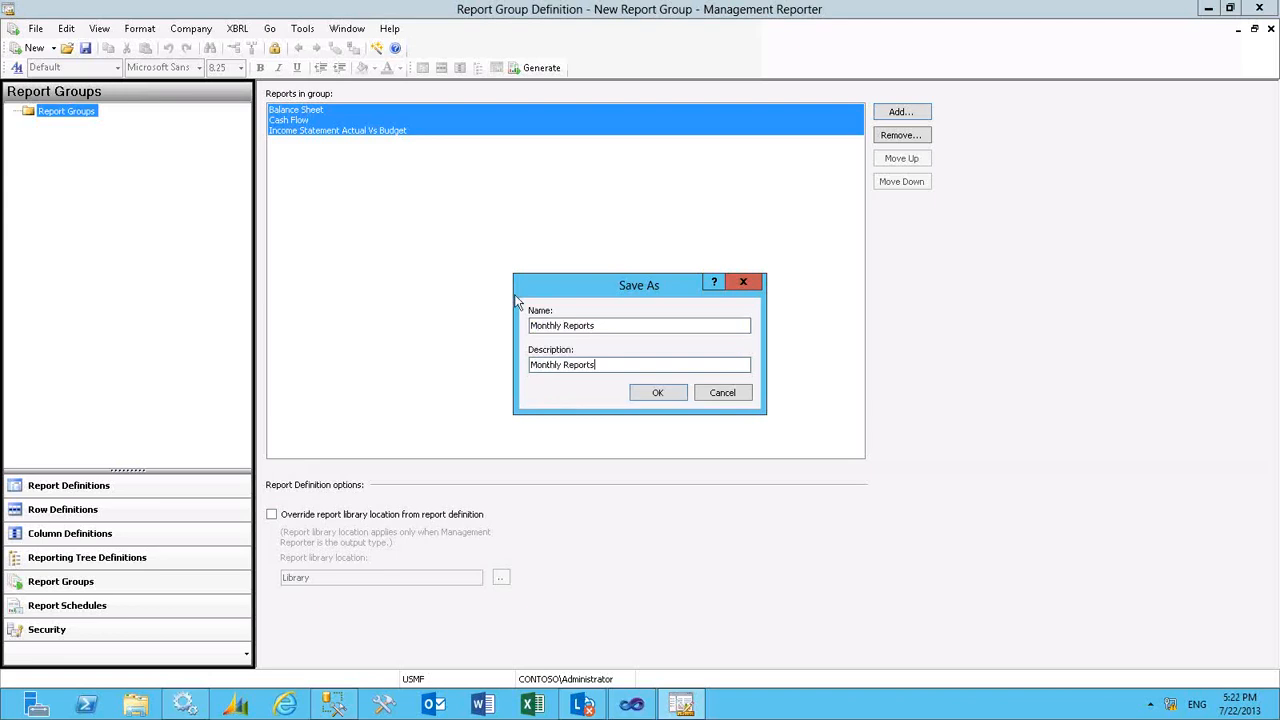
pyautogui.click(651, 396)
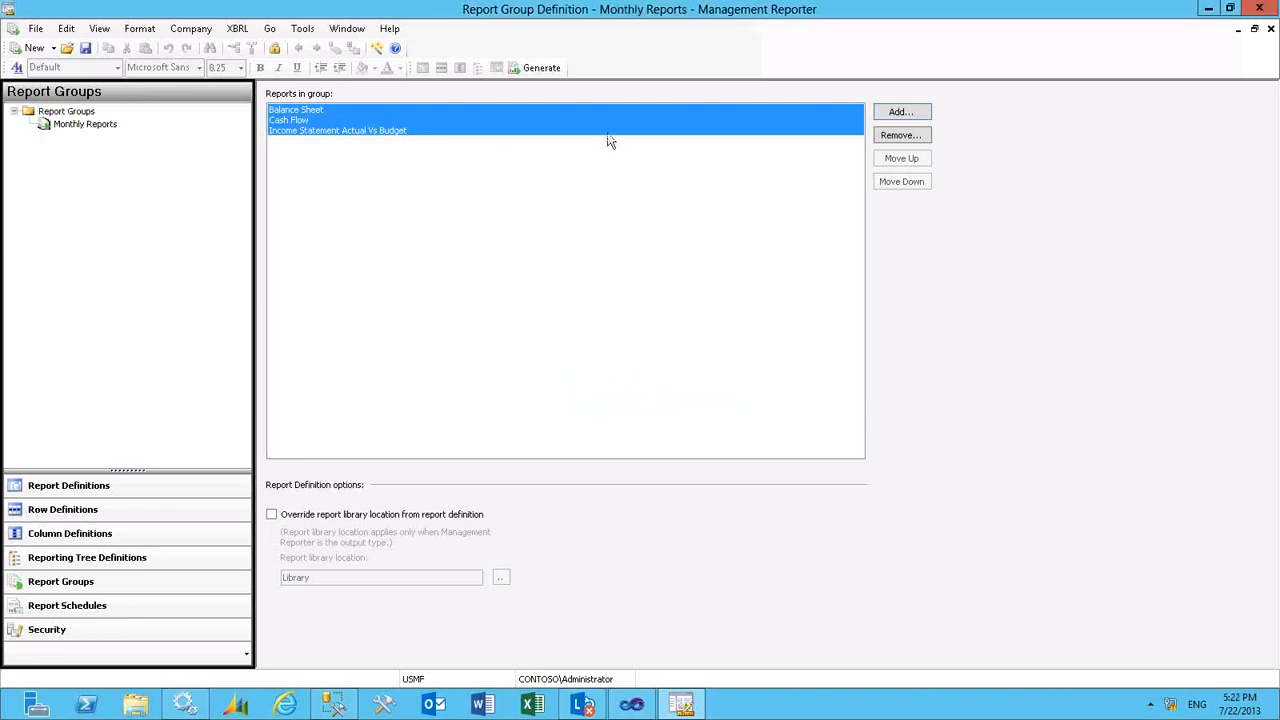
pyautogui.click(1272, 28)
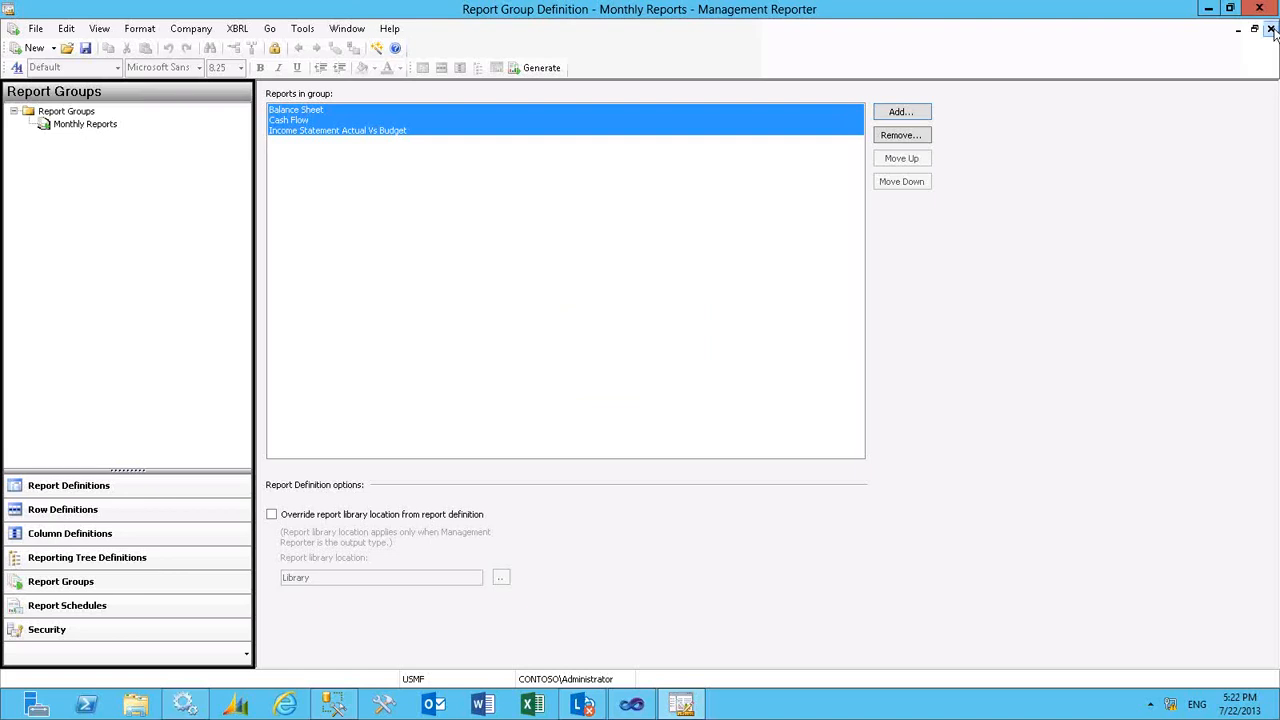
# - Start a new report schedule for the Monthly Reports group and view its company credentials without changing them
pyautogui.click(72, 606)
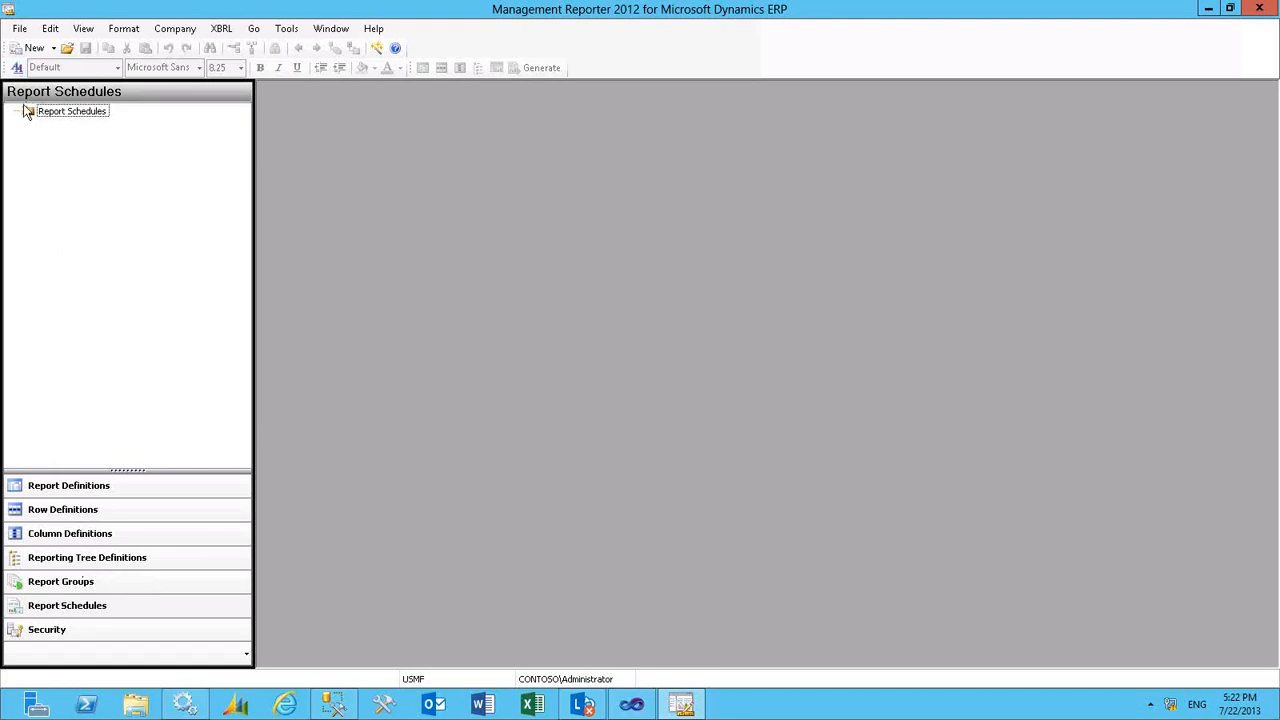
pyautogui.click(28, 50)
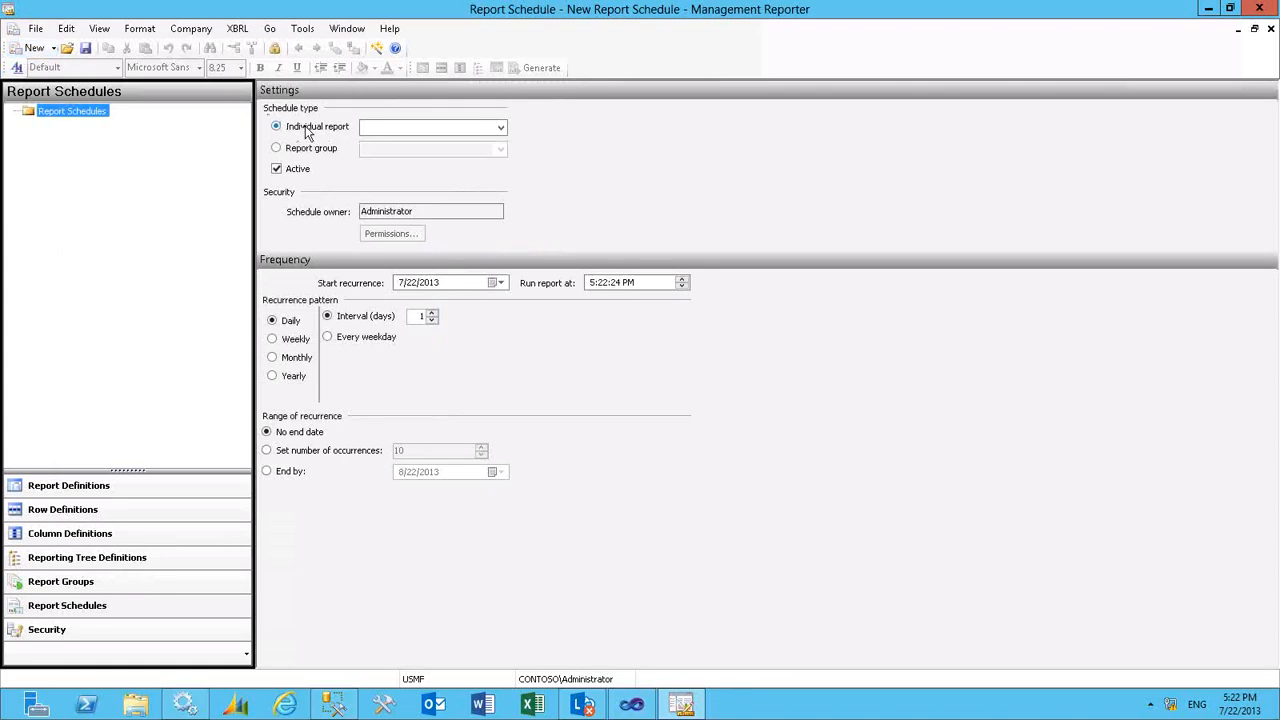
pyautogui.click(289, 151)
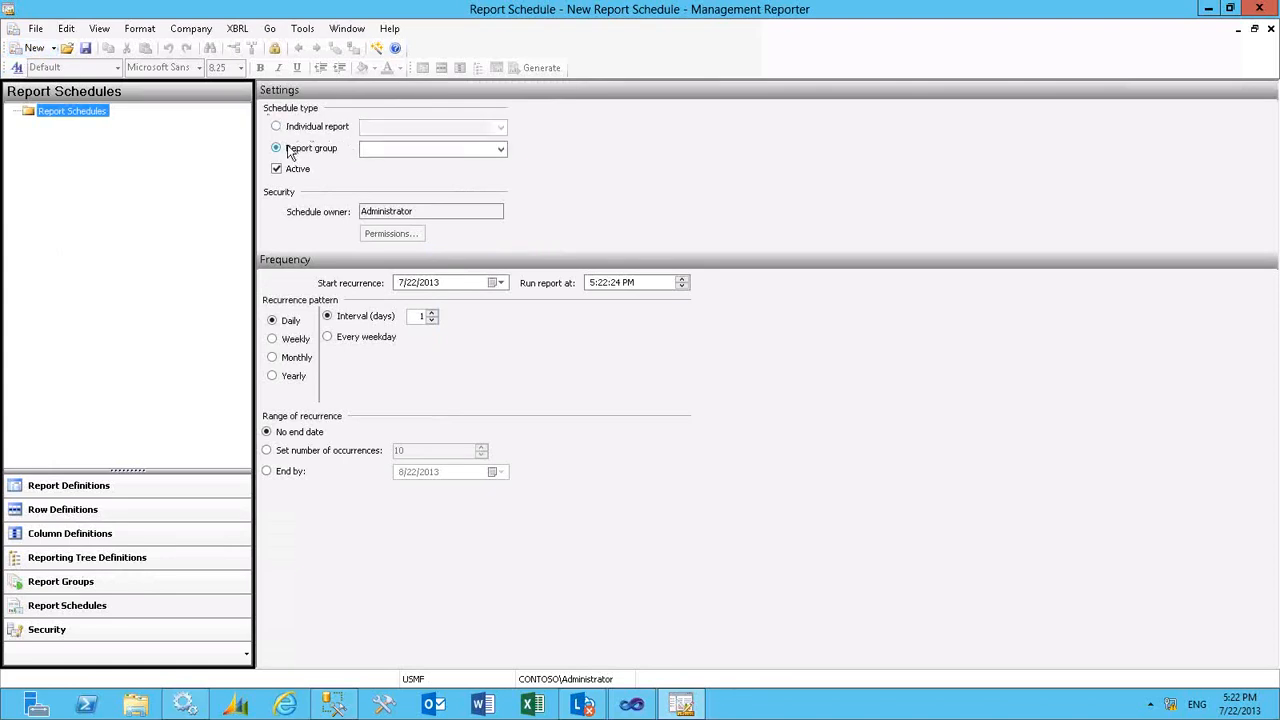
pyautogui.click(501, 149)
pyautogui.click(476, 164)
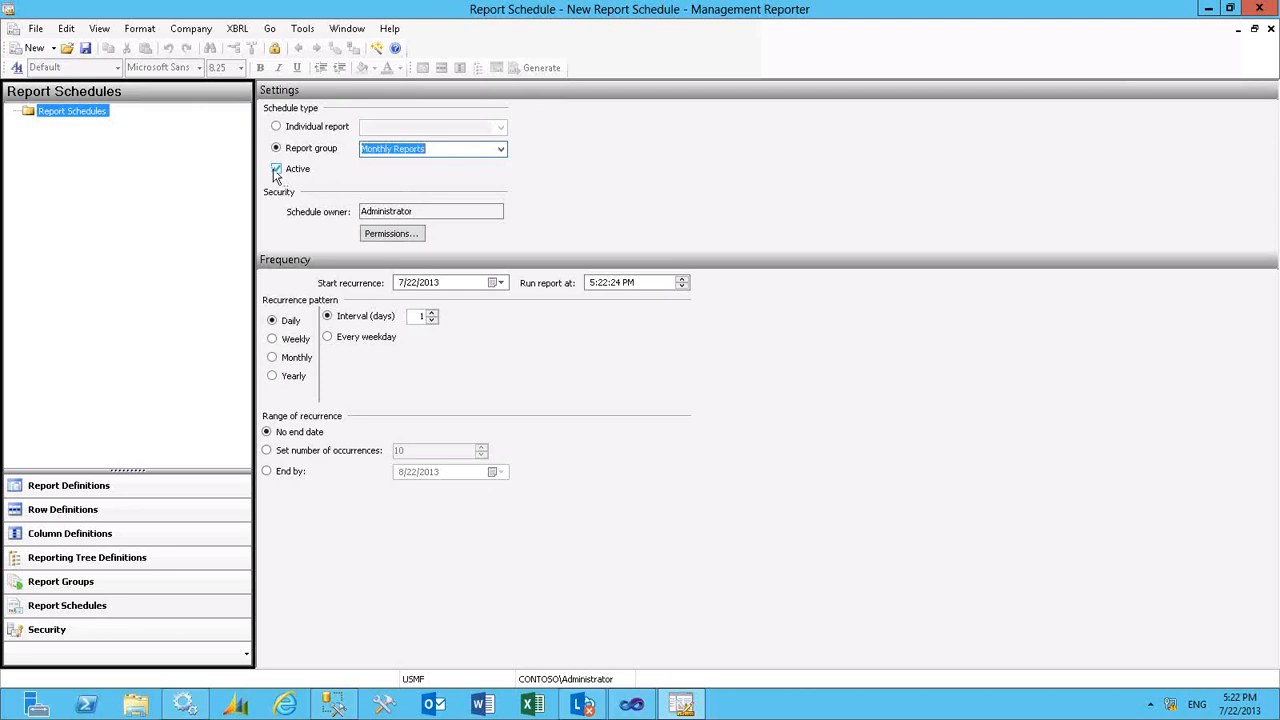
pyautogui.click(394, 236)
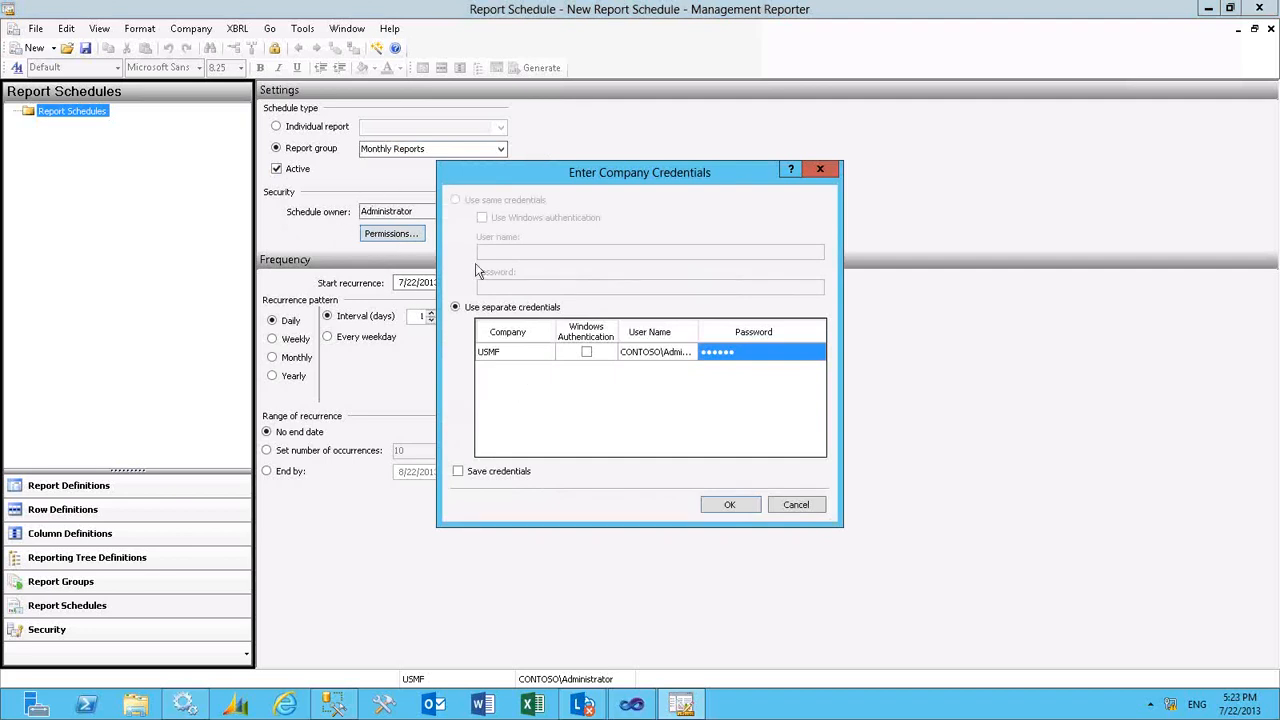
pyautogui.click(798, 506)
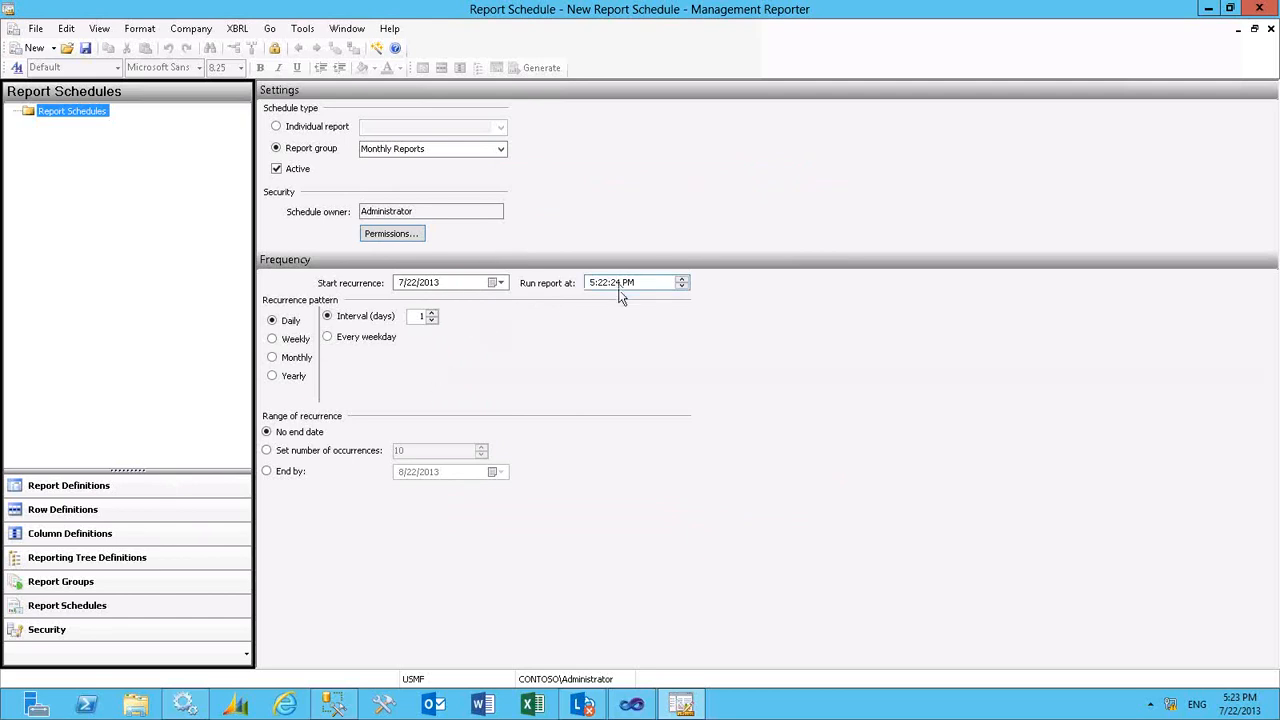
# - Set the report schedule's recurrence pattern to Monthly, and close the schedule without saving
pyautogui.click(277, 359)
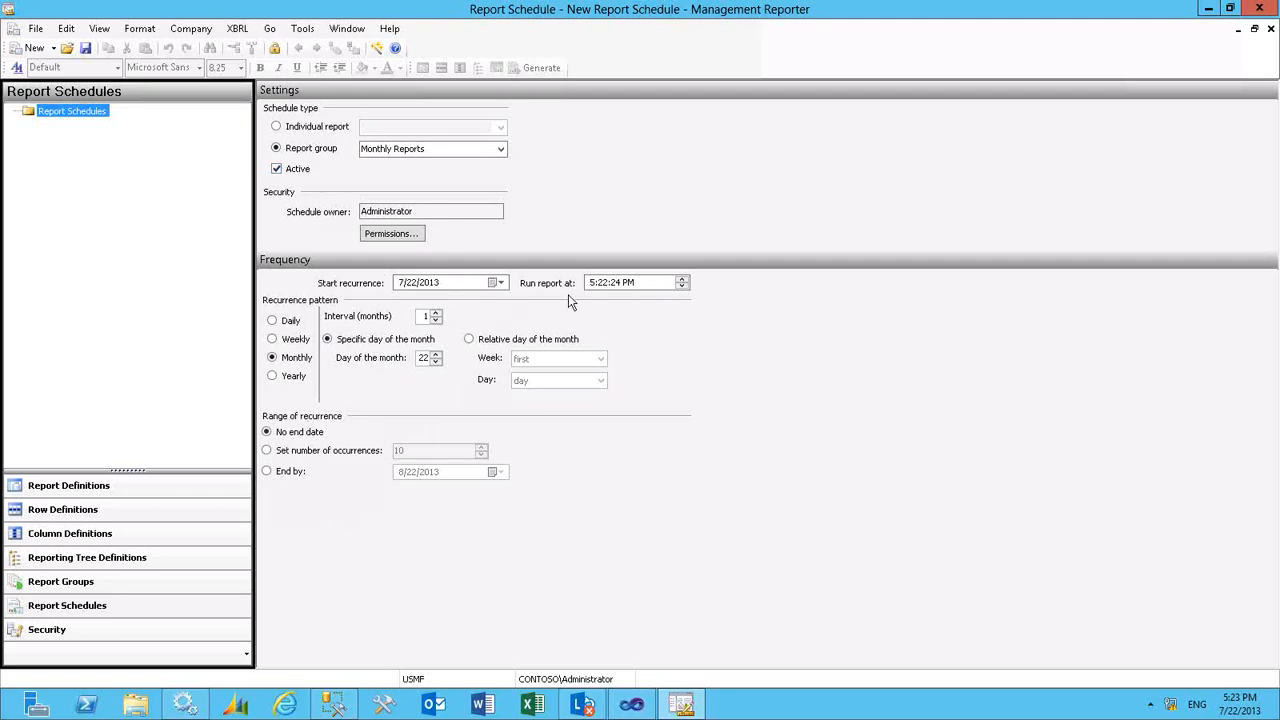
pyautogui.click(1271, 31)
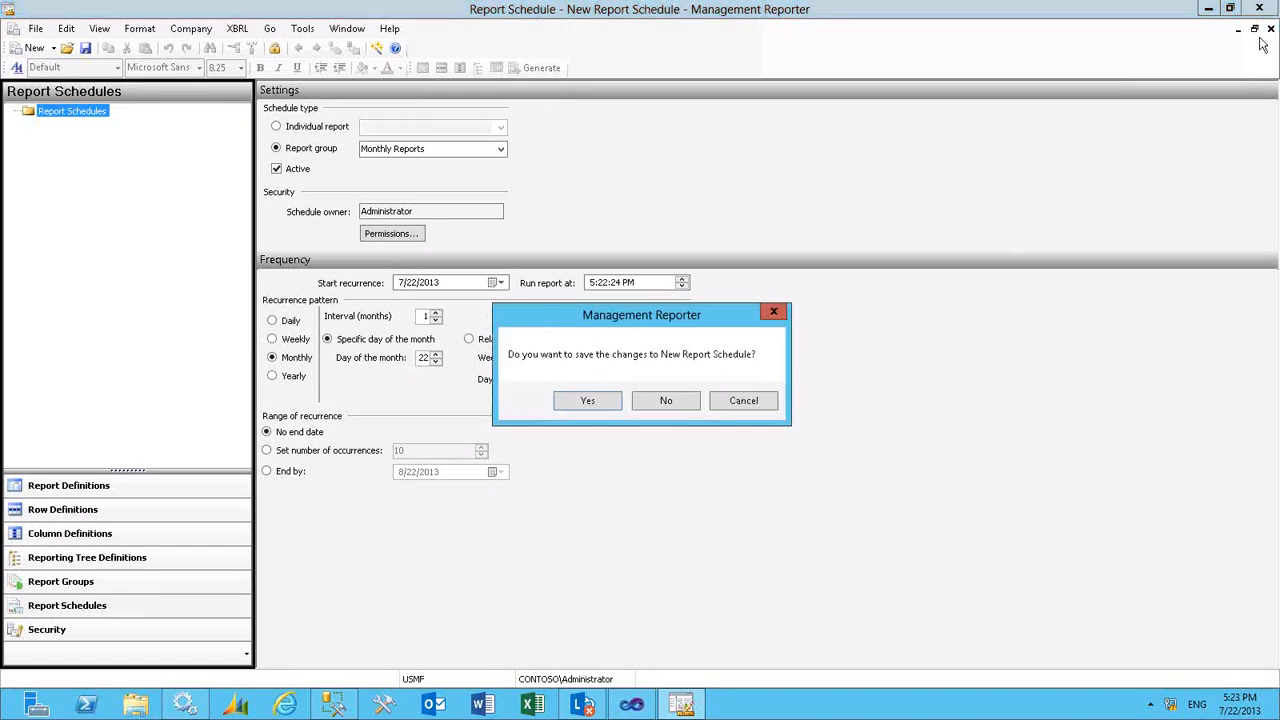
pyautogui.click(652, 400)
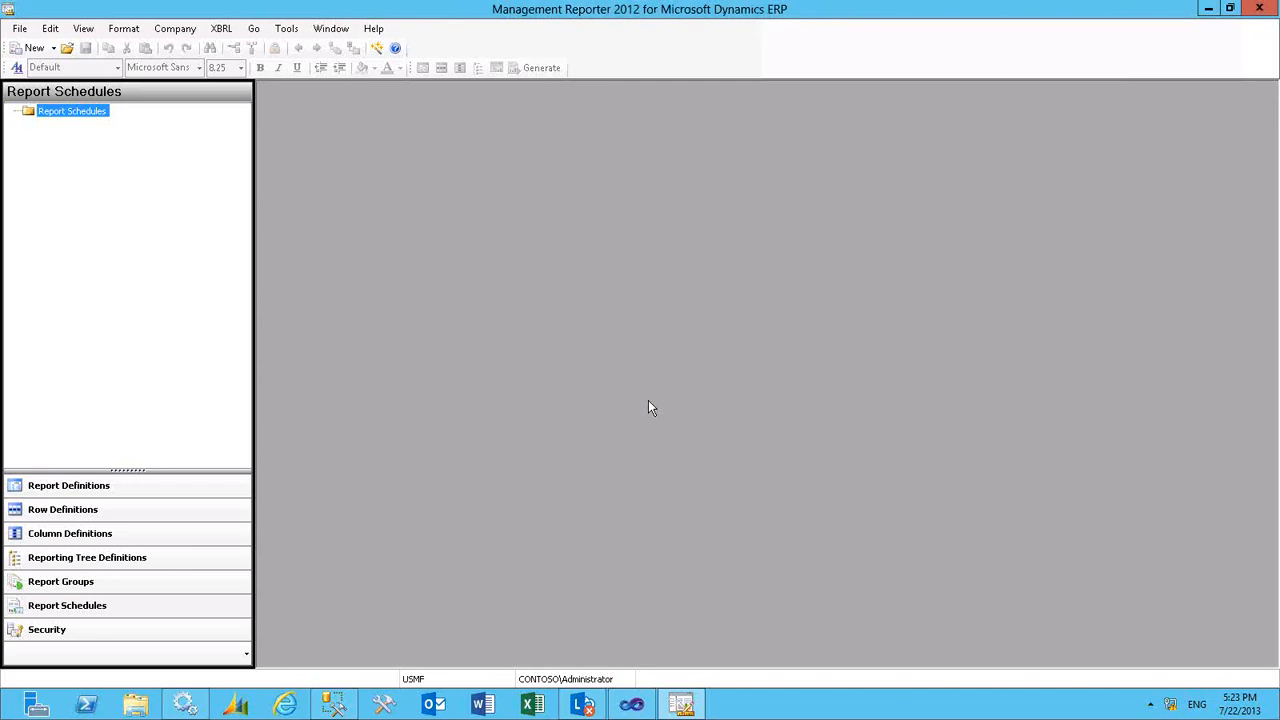
# - Examine the users and their effective roles in the Security area, and close the list
pyautogui.click(47, 630)
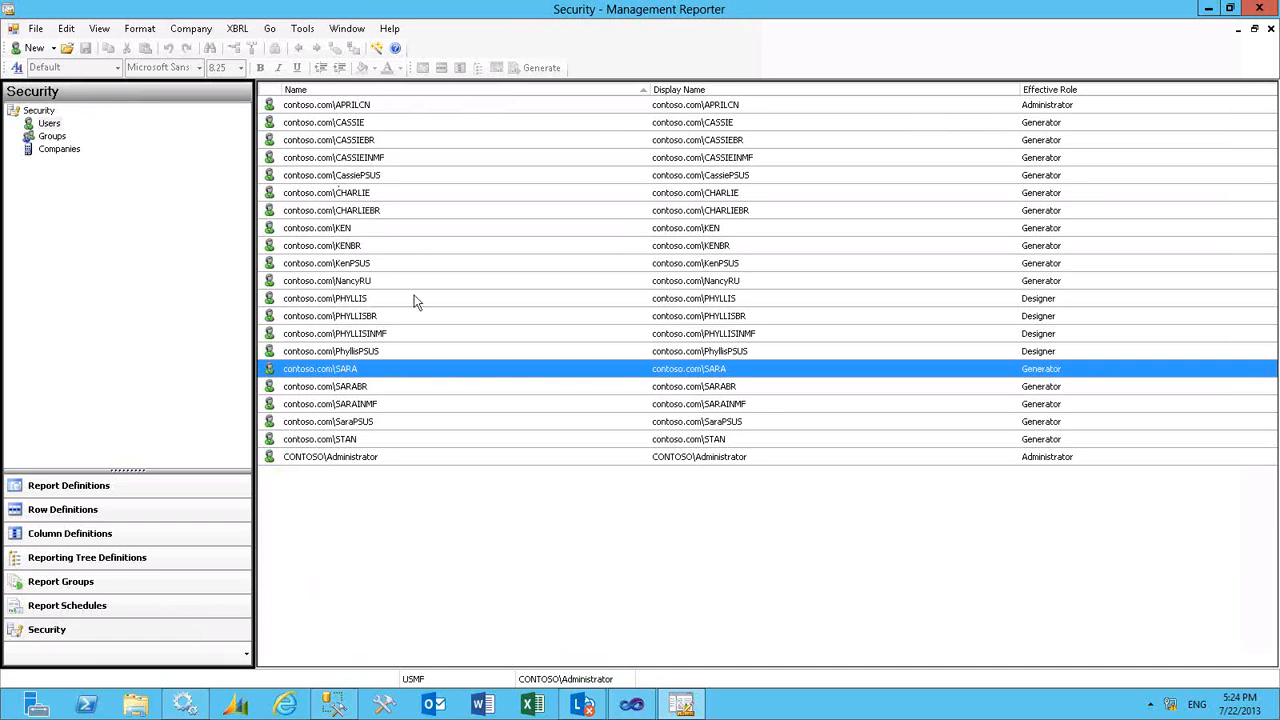
pyautogui.click(445, 353)
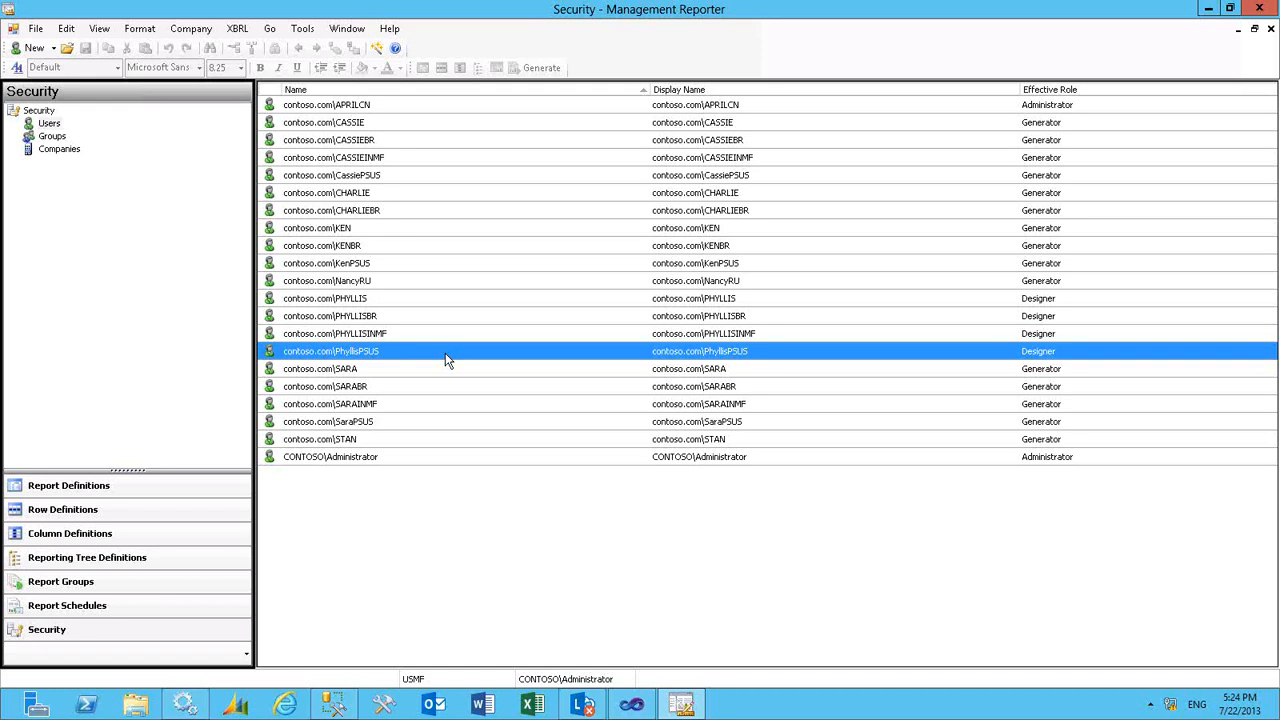
pyautogui.click(451, 370)
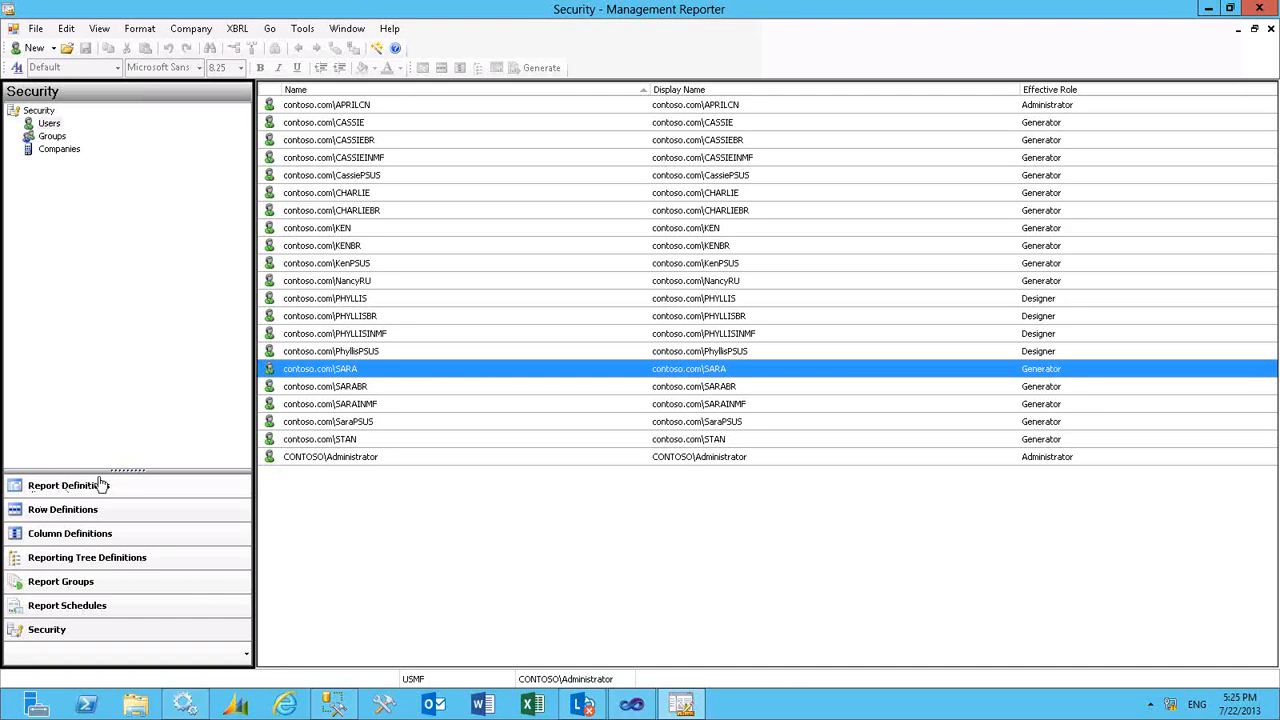
pyautogui.click(1270, 28)
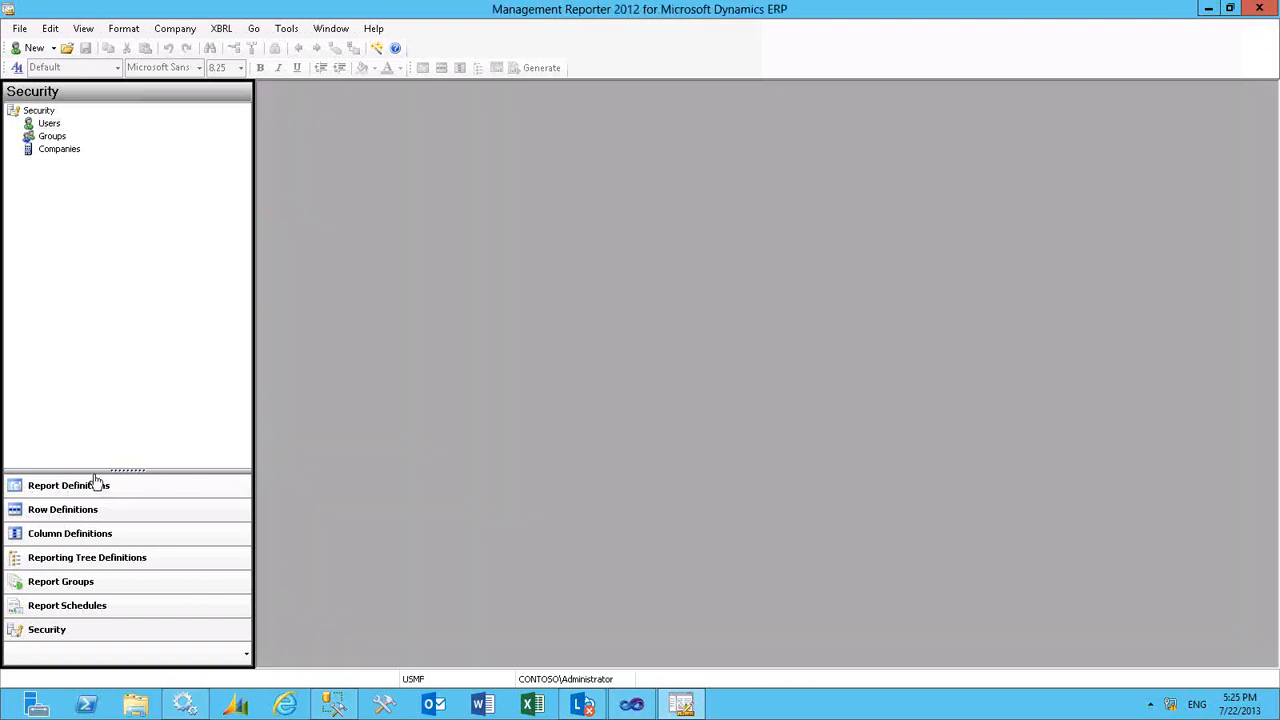
# - Open the Trial Balance report definition and view its generated report in the Report Viewer
pyautogui.click(60, 513)
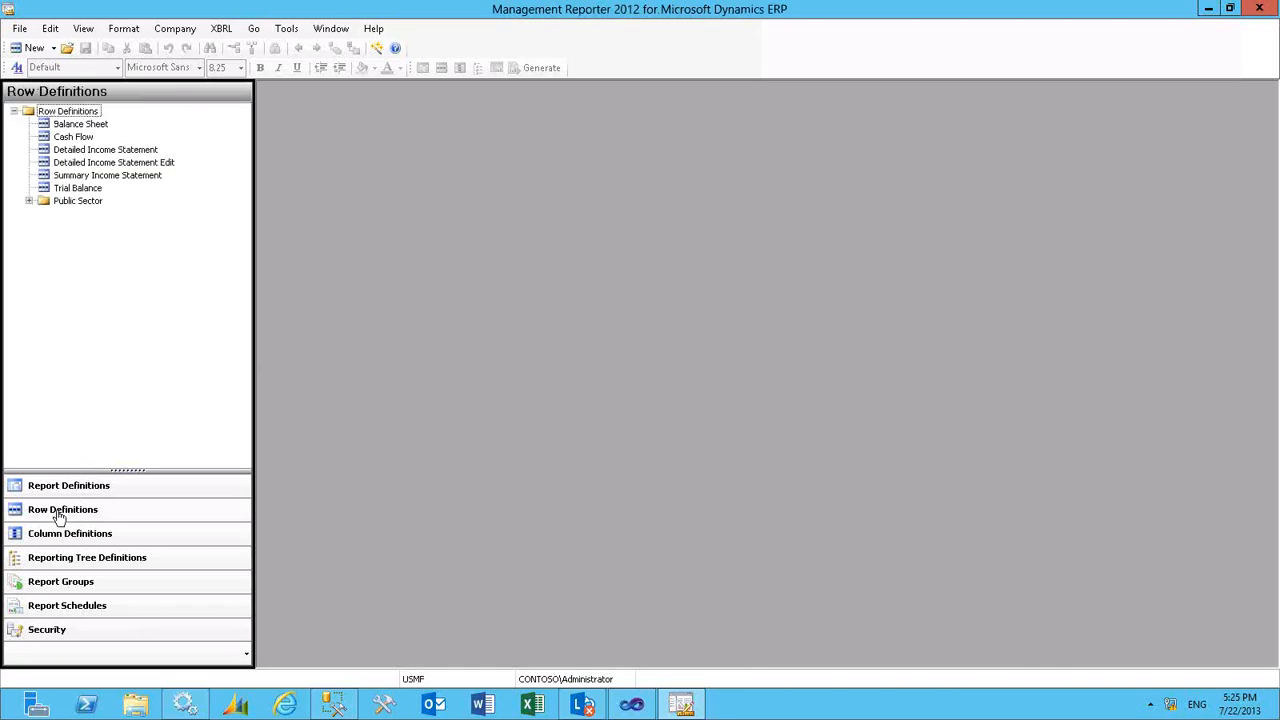
pyautogui.click(72, 490)
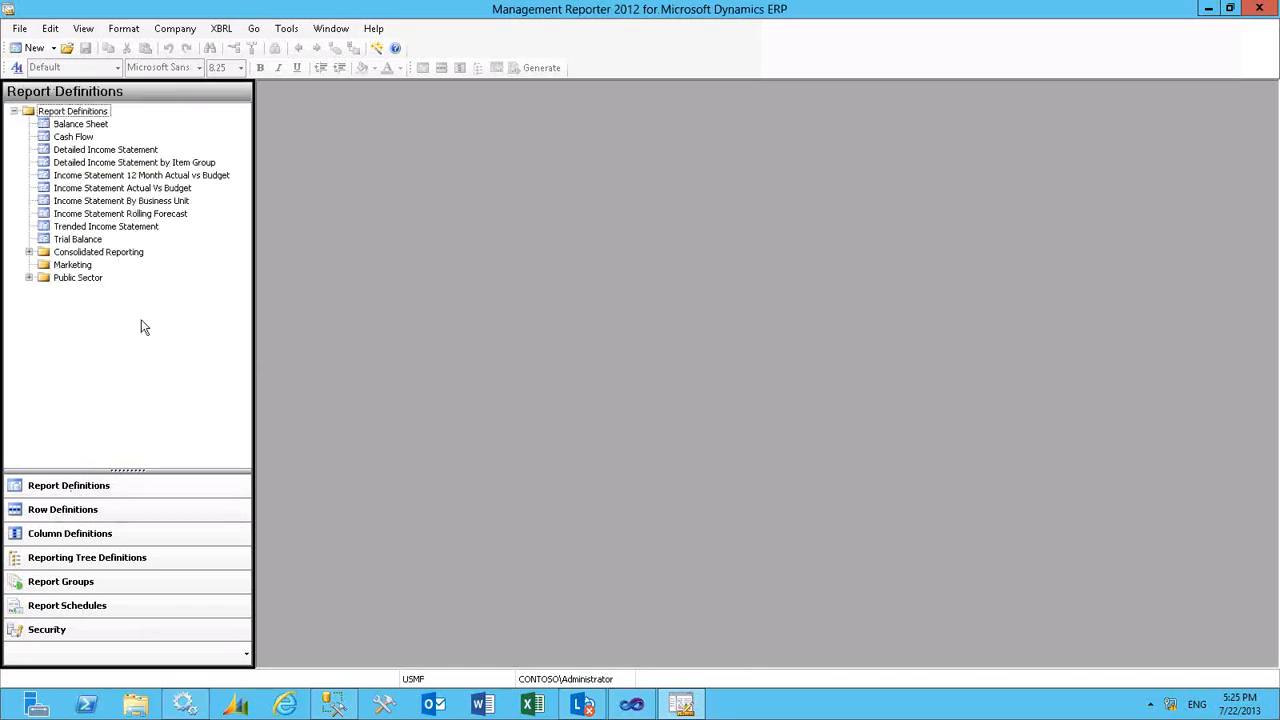
pyautogui.click(77, 240)
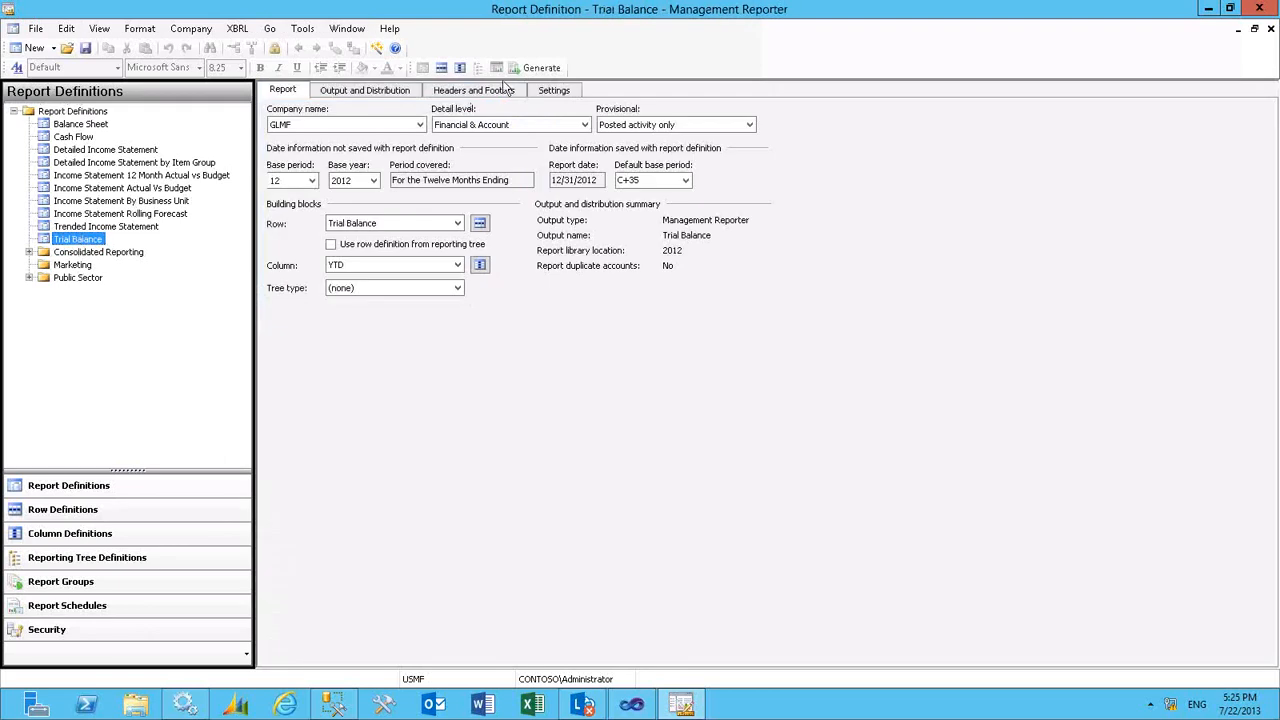
pyautogui.click(497, 70)
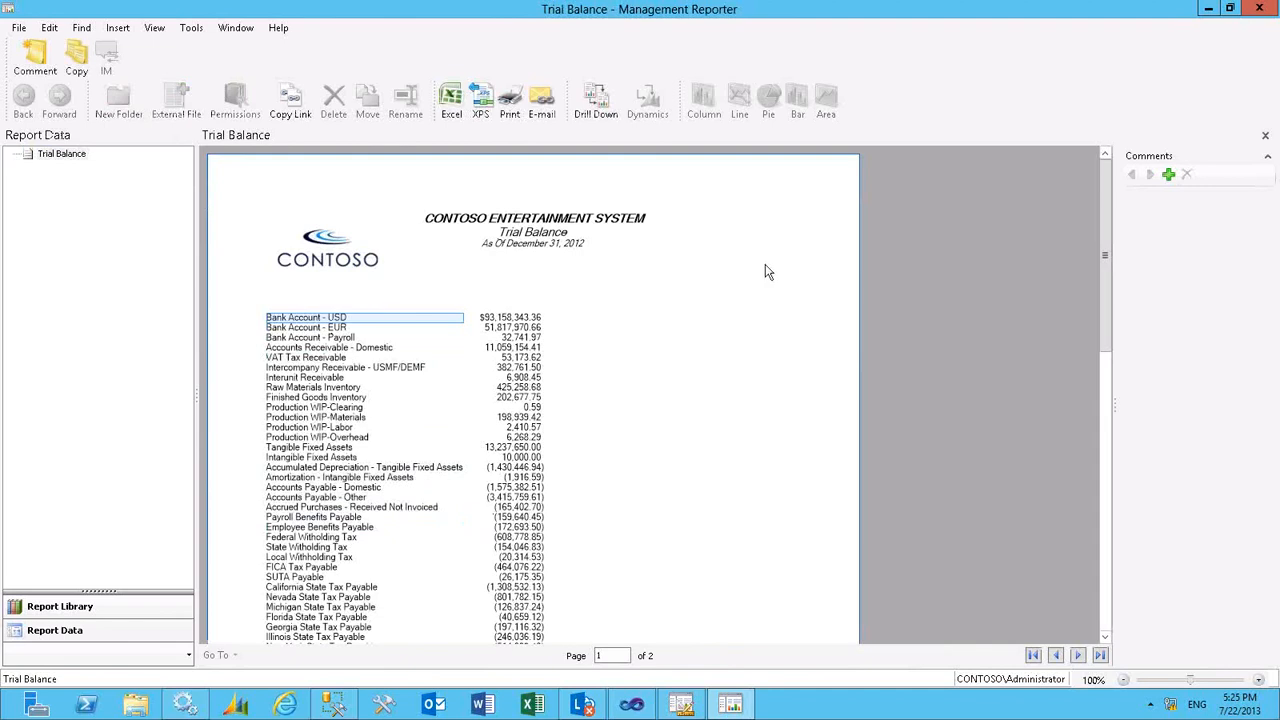
# - Browse the report library to Departments/Finance and view that folder's permissions, cancelling without changes
pyautogui.click(77, 613)
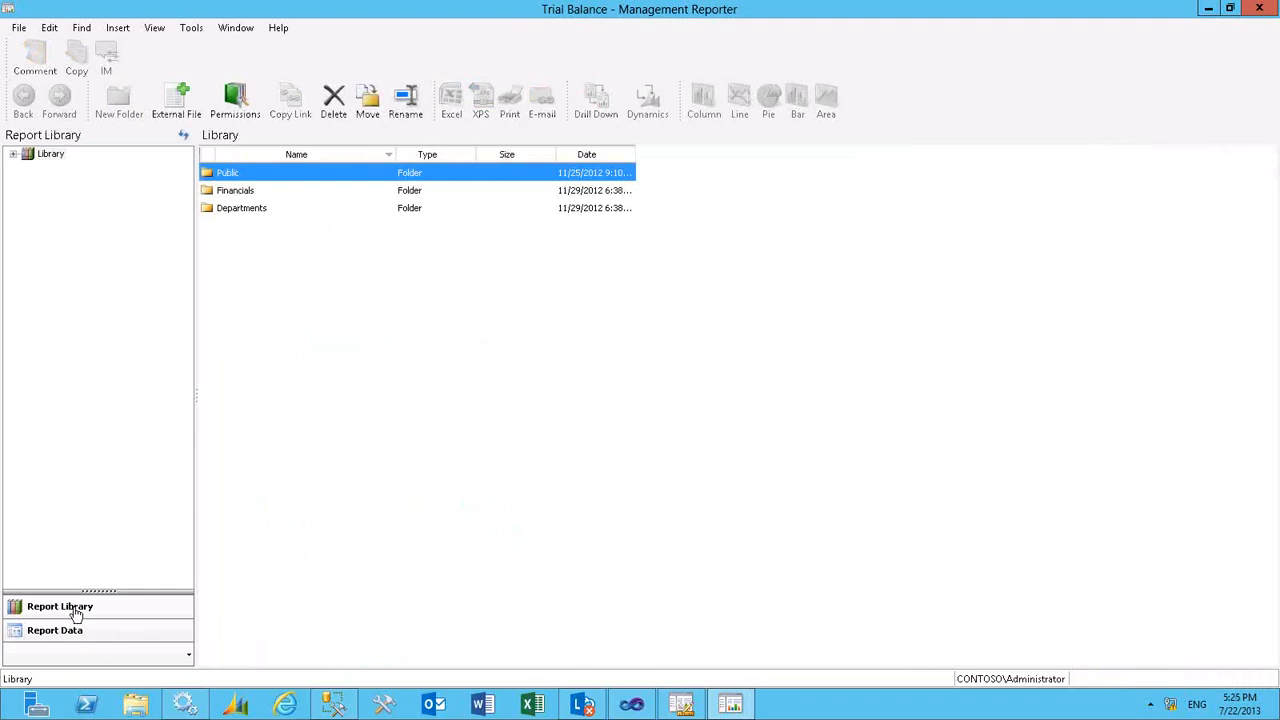
pyautogui.click(14, 156)
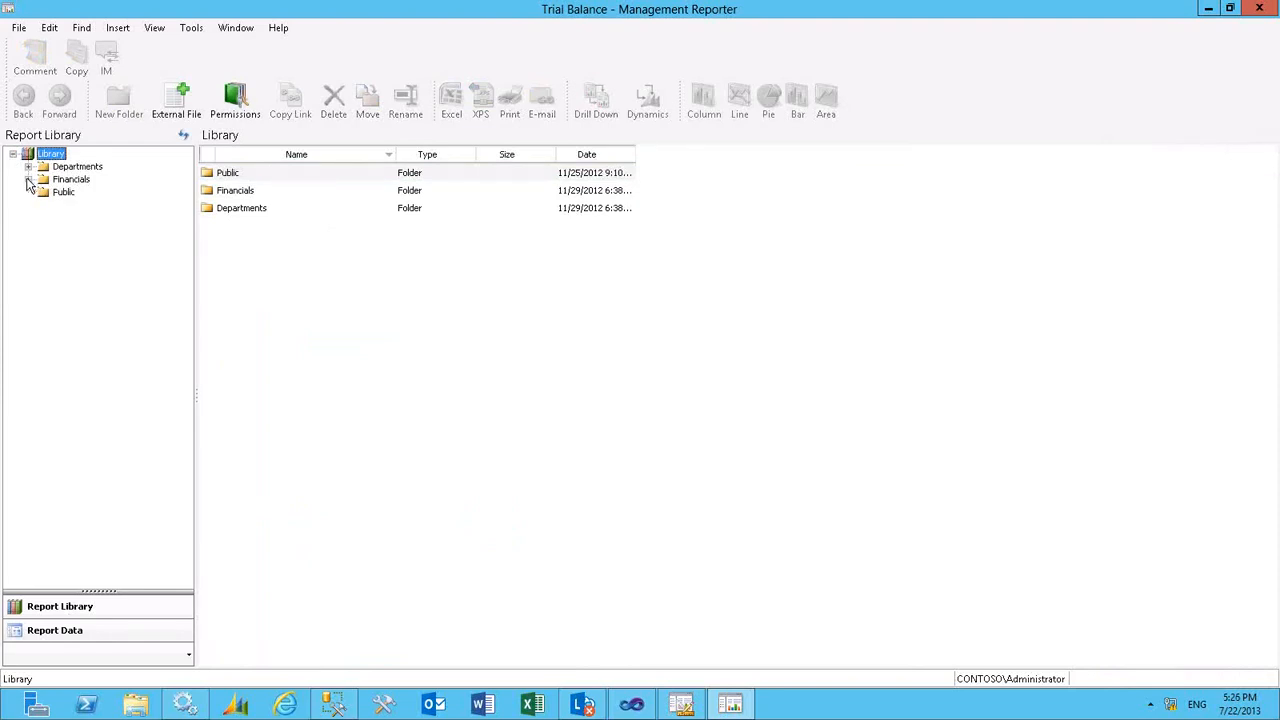
pyautogui.click(29, 167)
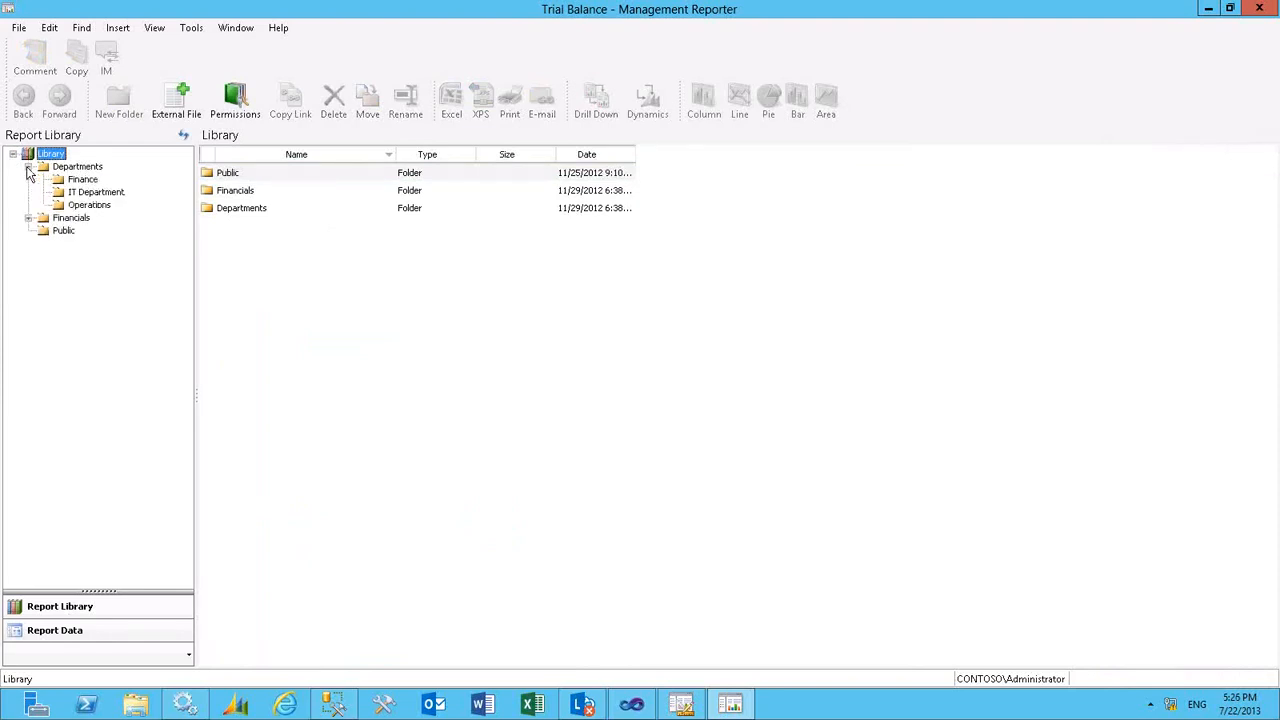
pyautogui.click(83, 180)
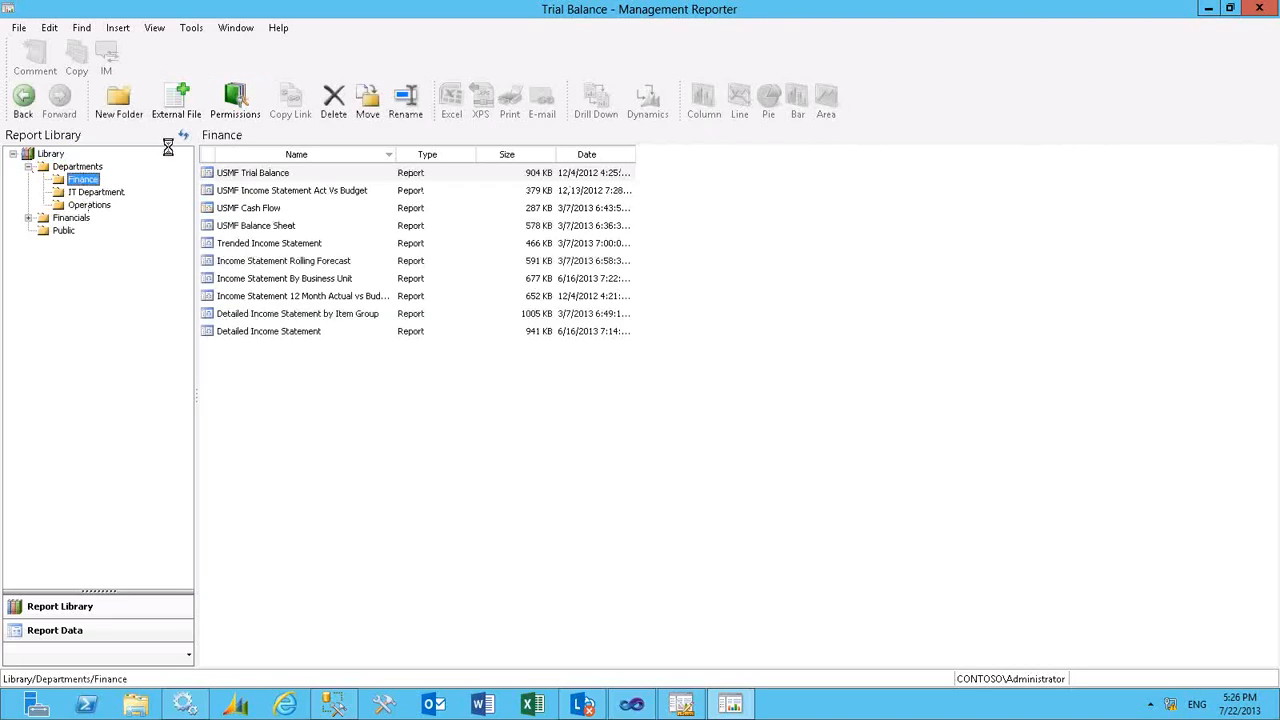
pyautogui.click(240, 116)
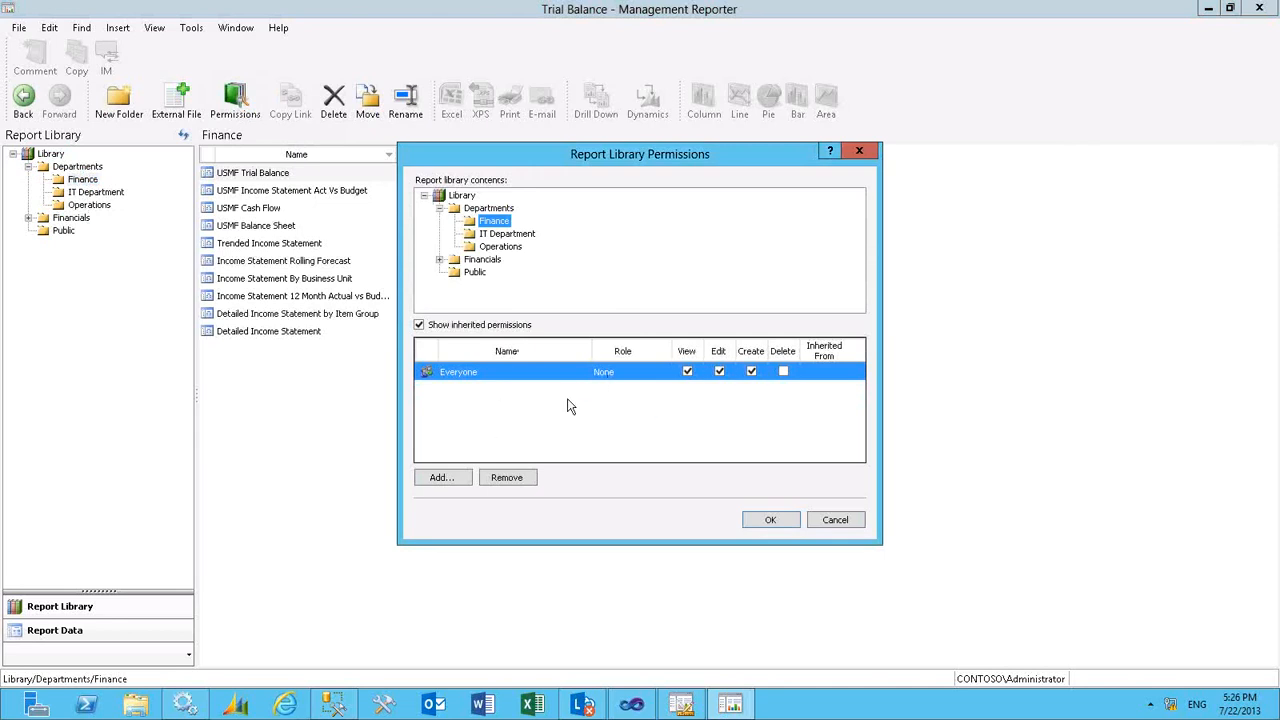
pyautogui.click(832, 519)
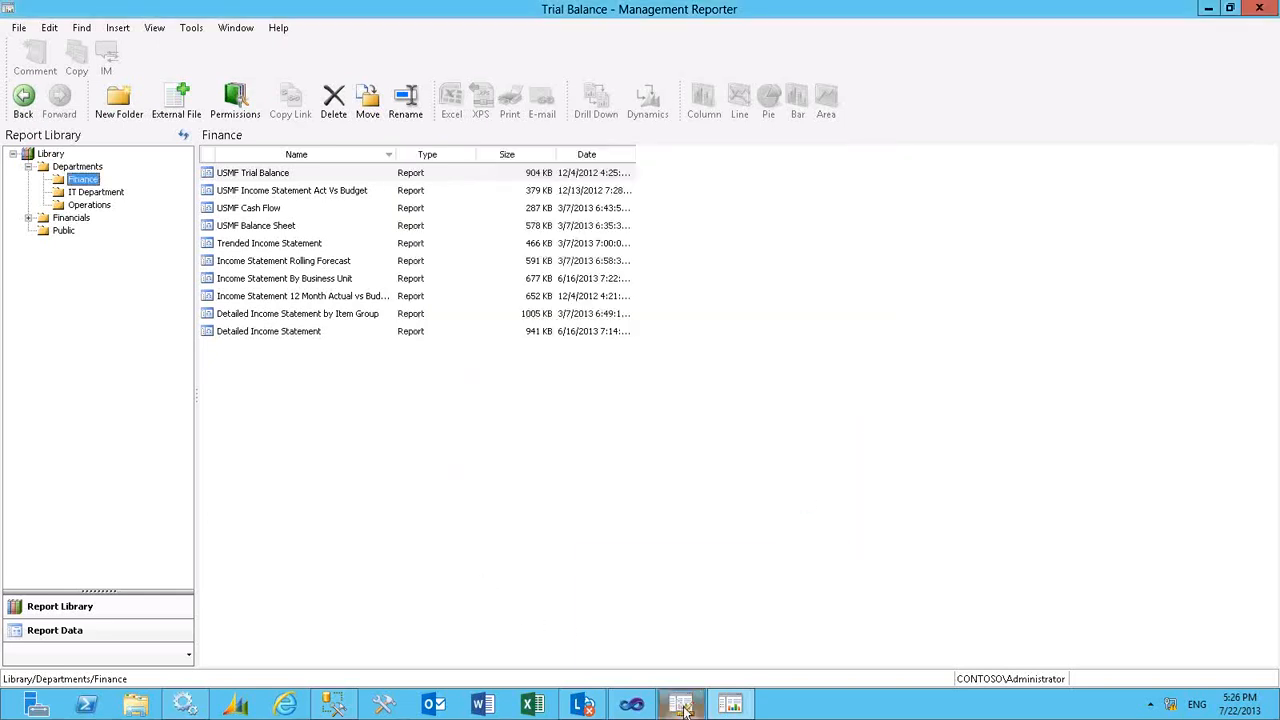
# - Check the Trial Balance definition's output locations and open the matching Financials/2012 folder in the report library
pyautogui.moveTo(684, 710)
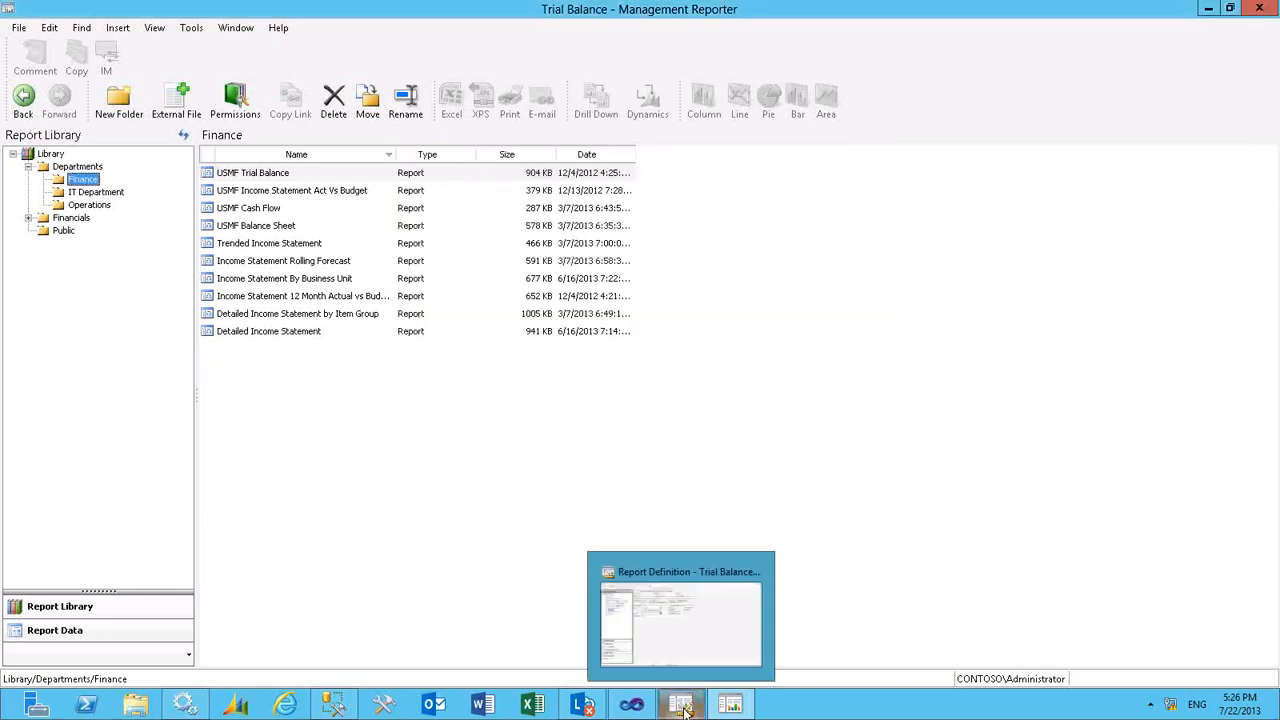
pyautogui.click(677, 637)
pyautogui.click(365, 92)
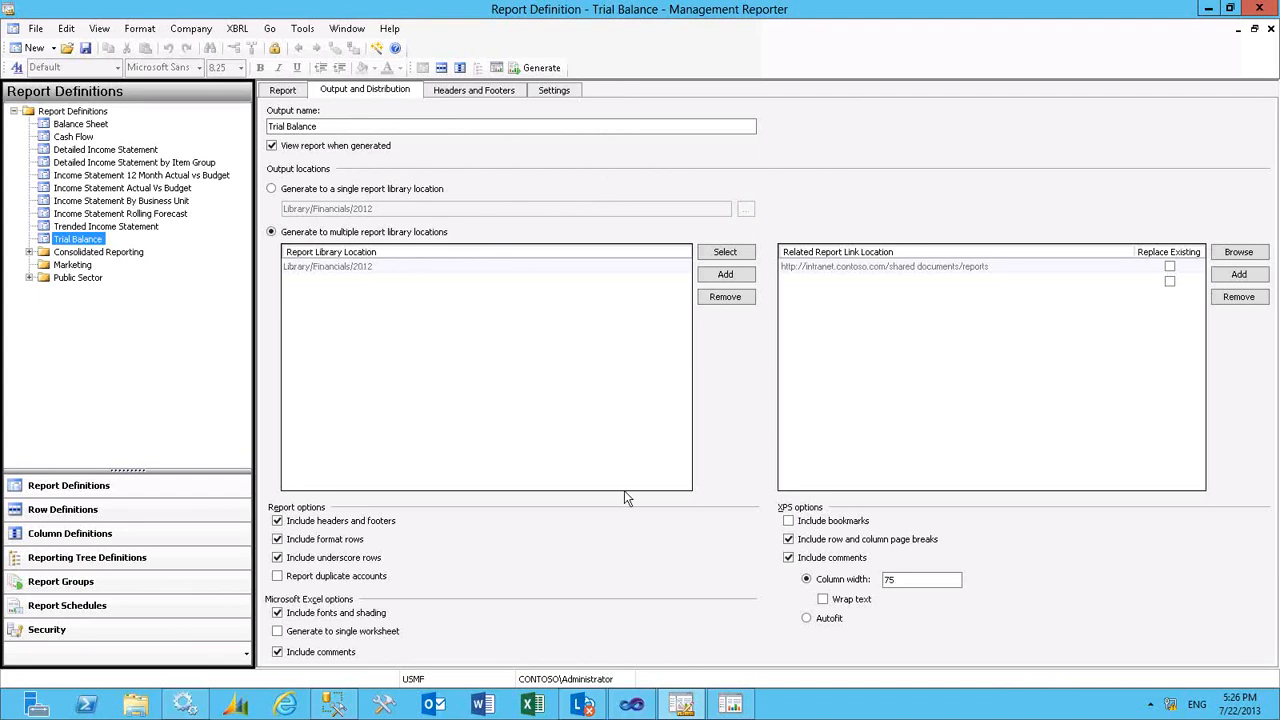
pyautogui.click(730, 706)
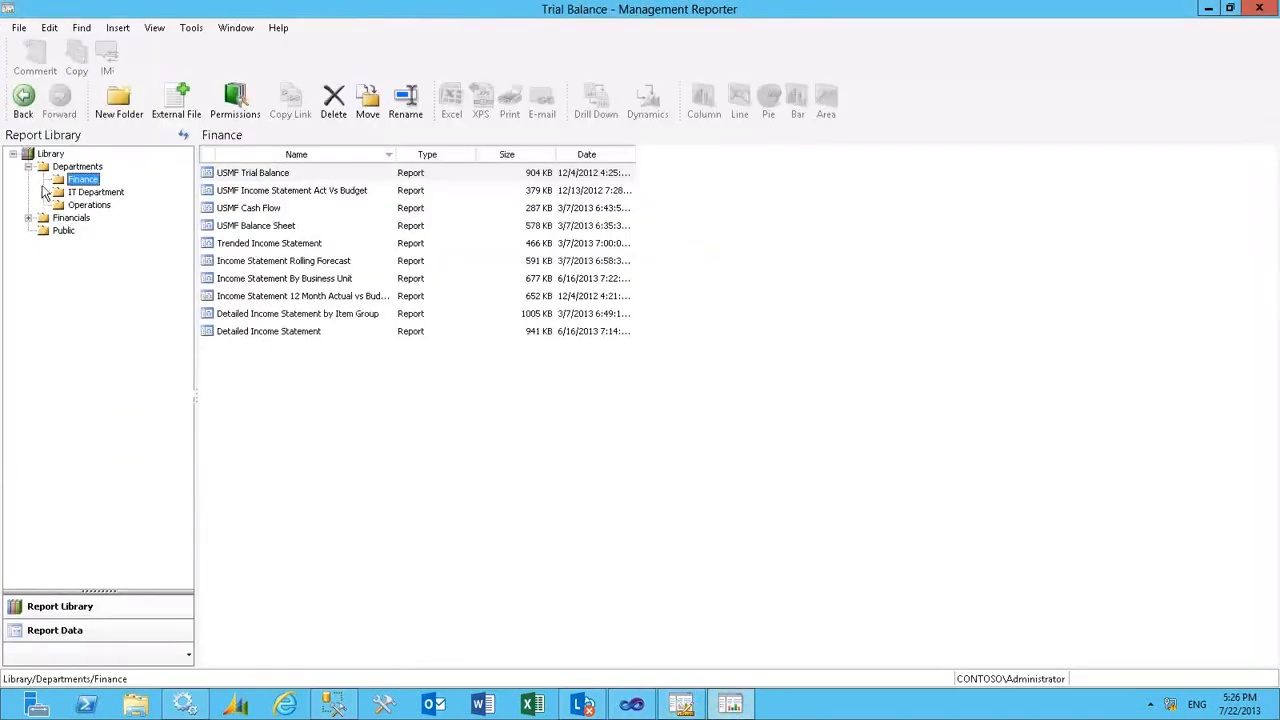
pyautogui.click(29, 218)
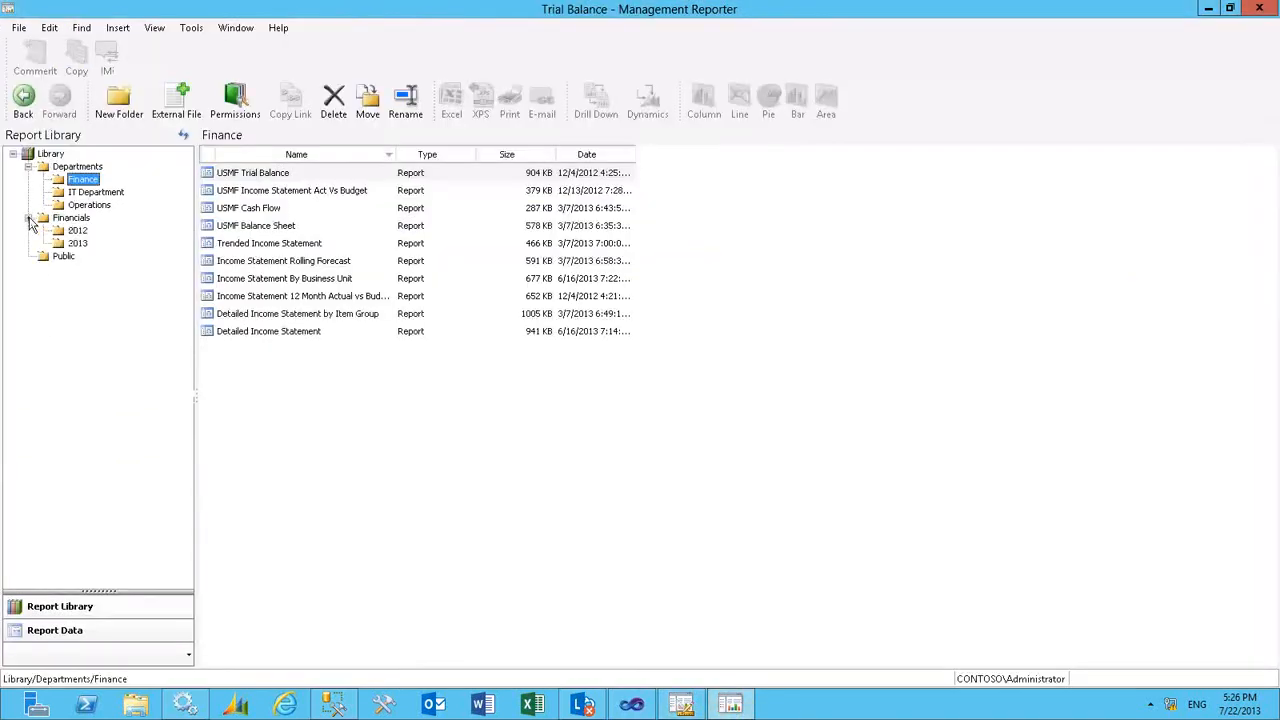
pyautogui.click(78, 231)
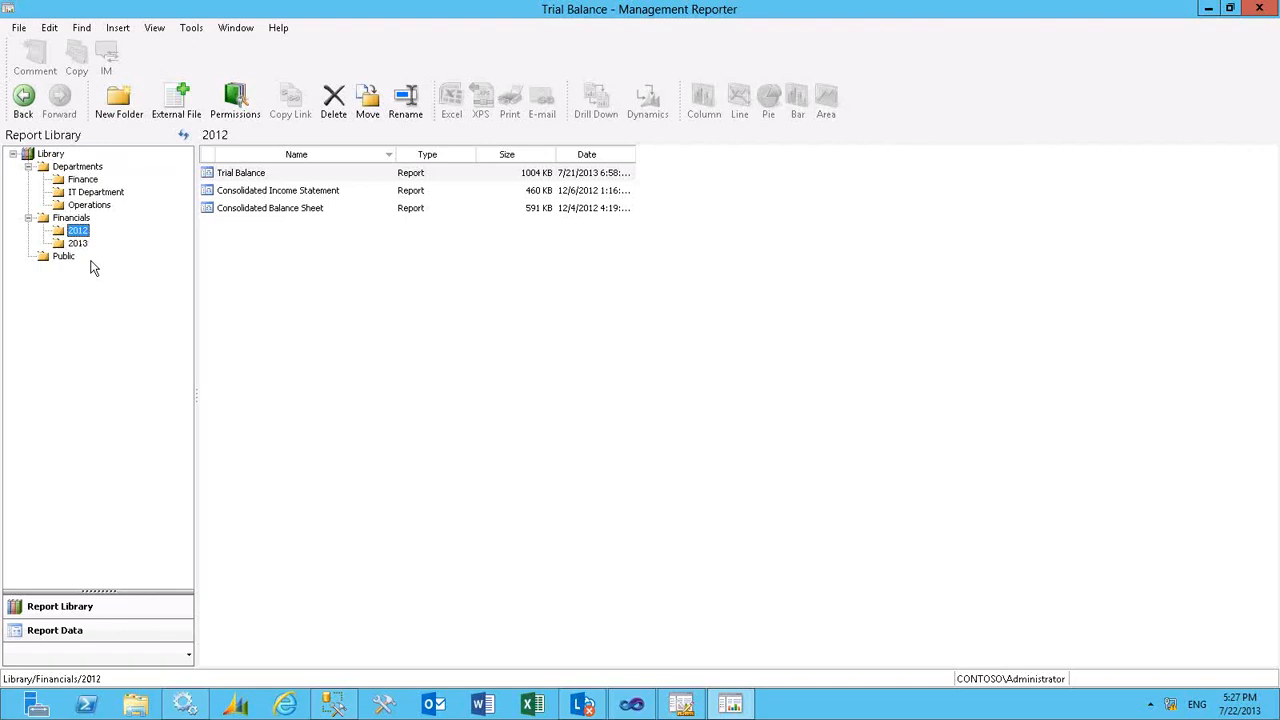
# - Show the versions of the Trial Balance report in the 2012 folder and open the one created 12/4/2012 4:31 PM
pyautogui.click(249, 181)
pyautogui.rightClick(249, 181)
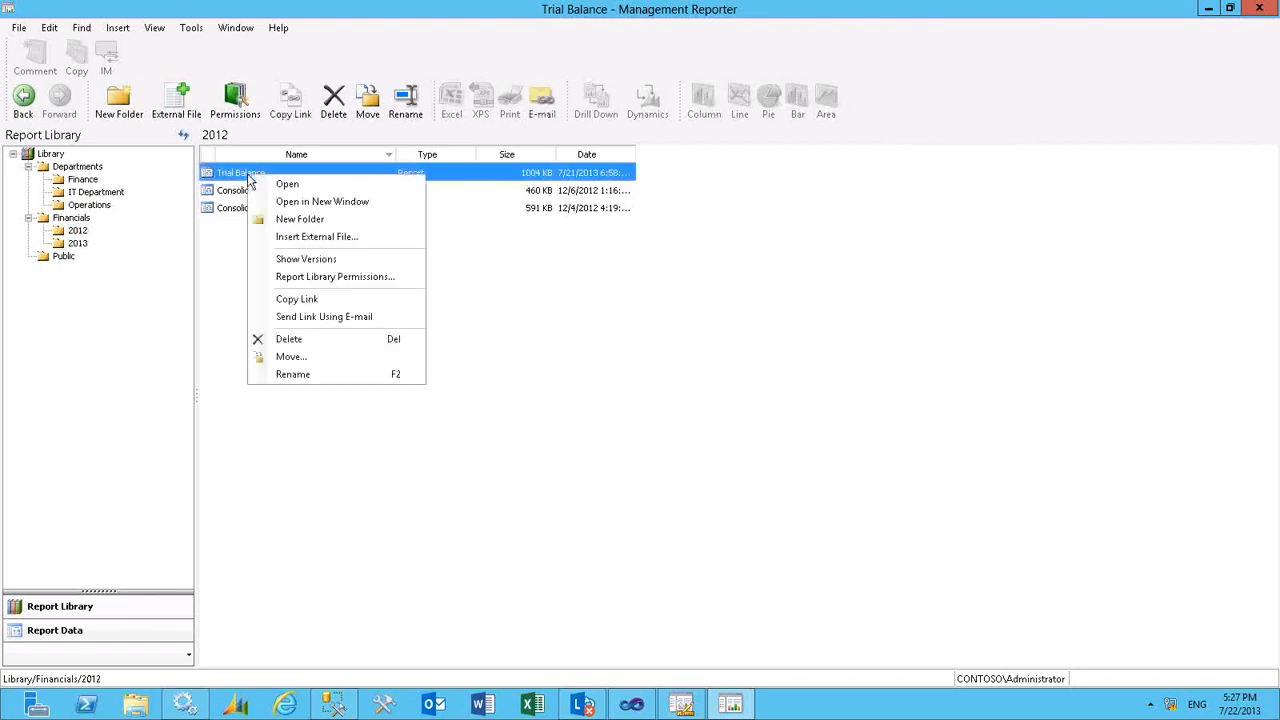
pyautogui.click(306, 262)
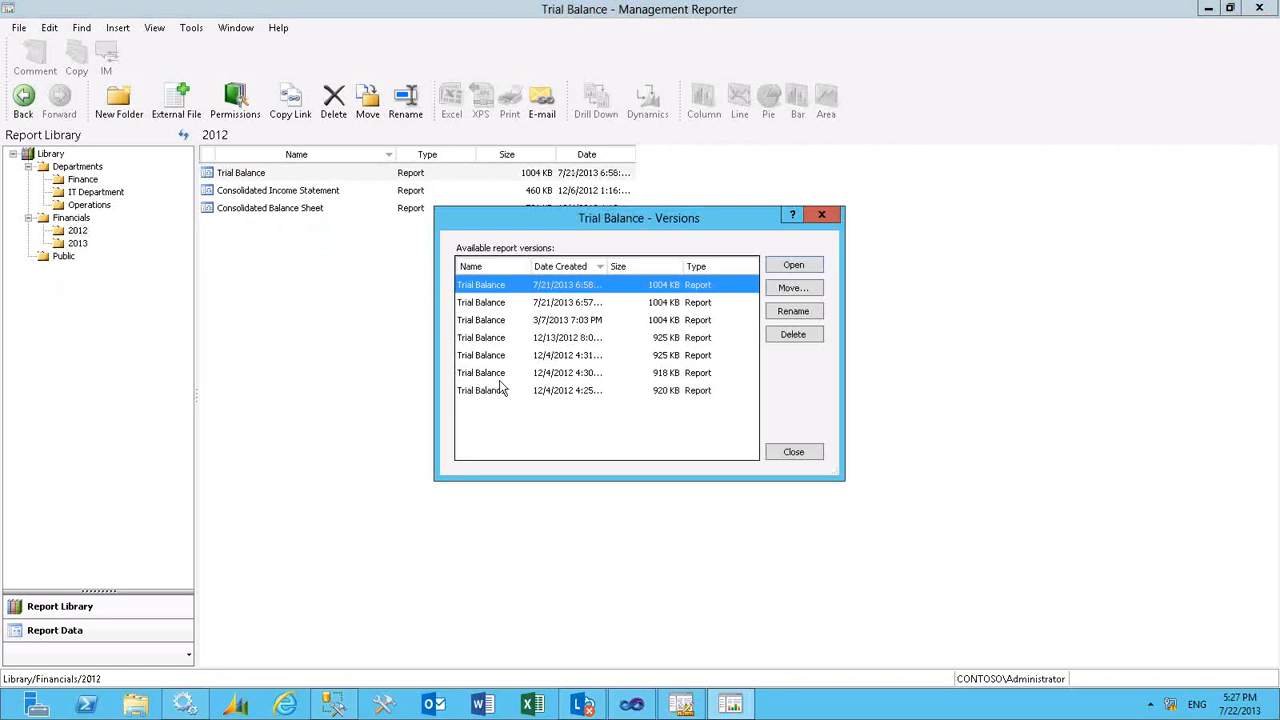
pyautogui.click(549, 358)
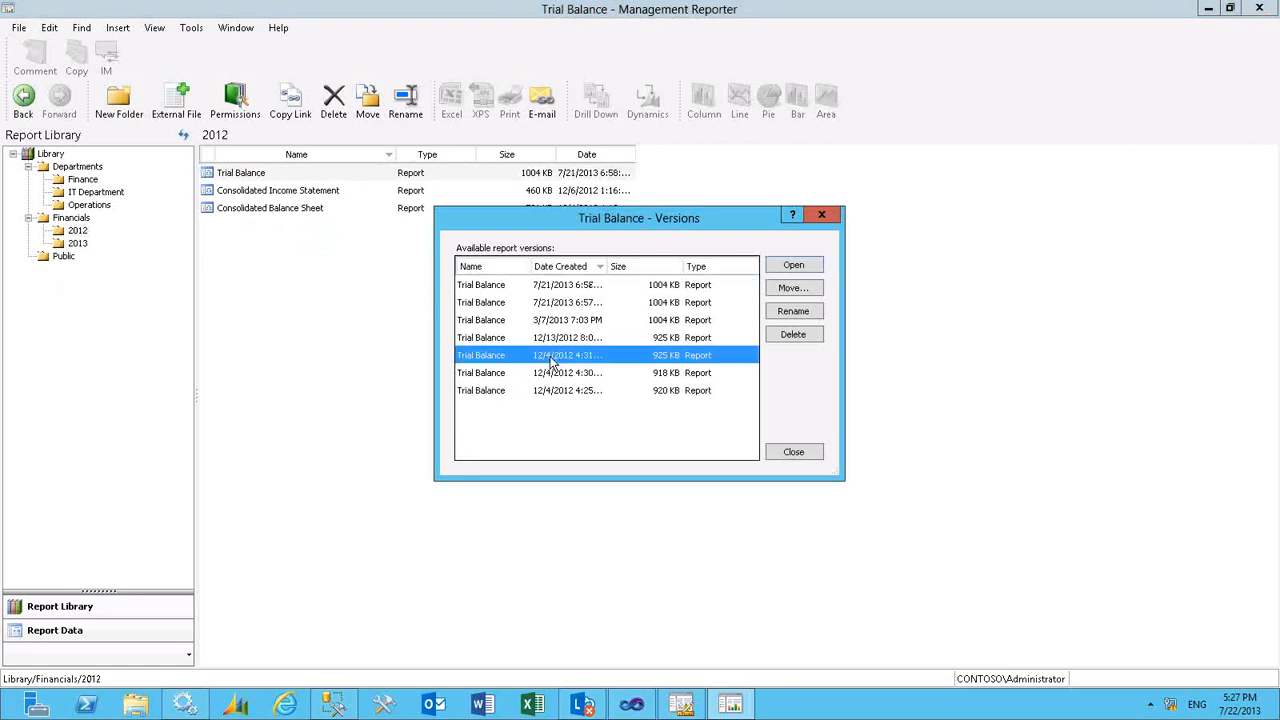
pyautogui.click(789, 266)
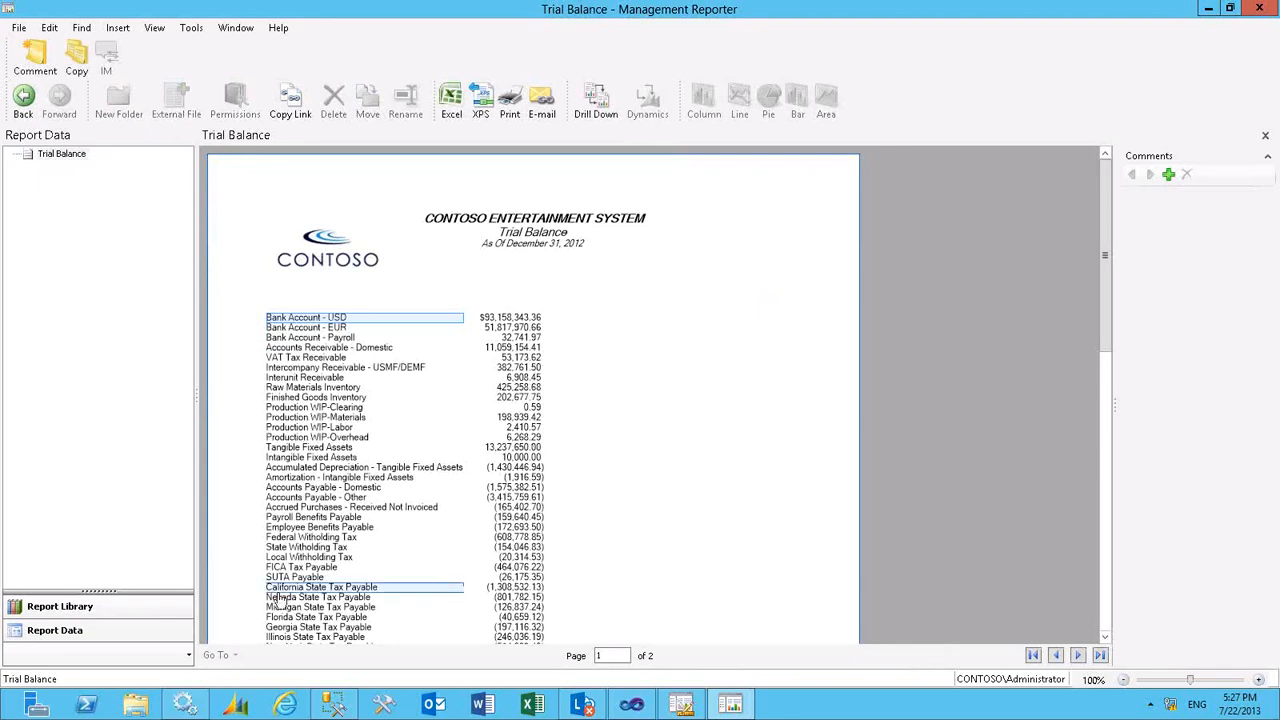
# - View the Detailed Income Statement by Item Group report from the library's Departments/Finance folder, and close it
pyautogui.click(136, 607)
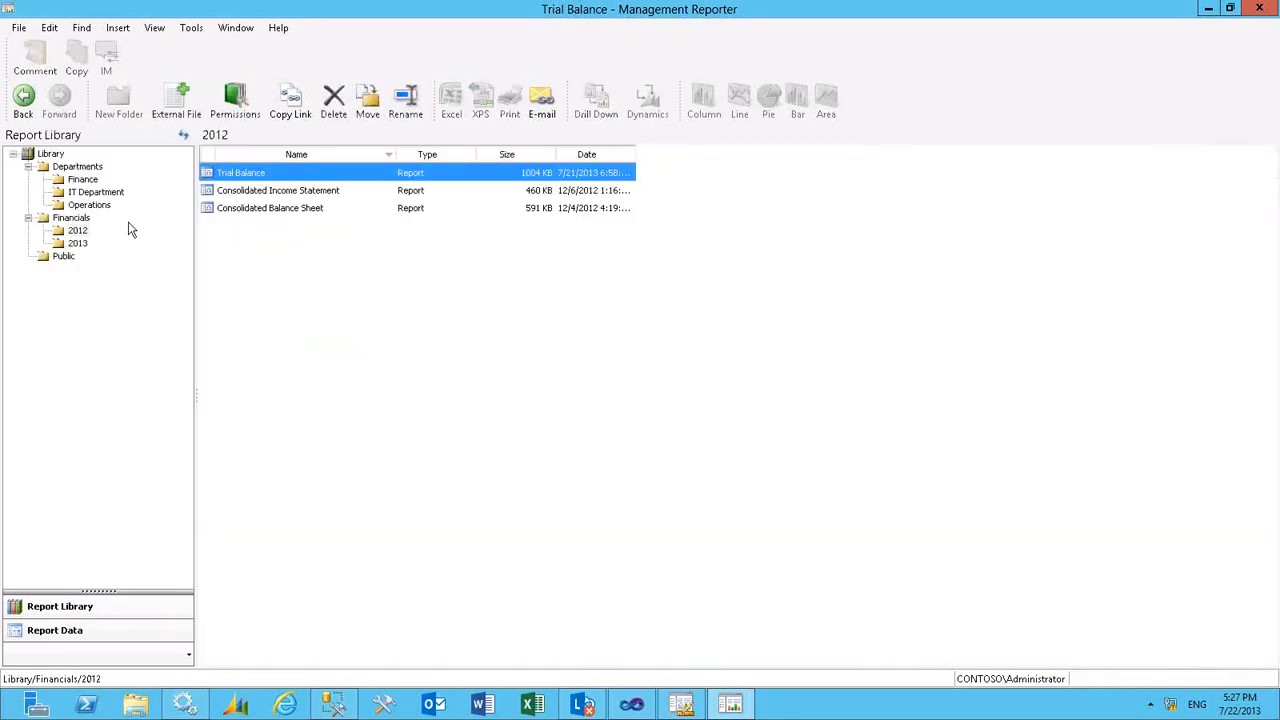
pyautogui.click(83, 179)
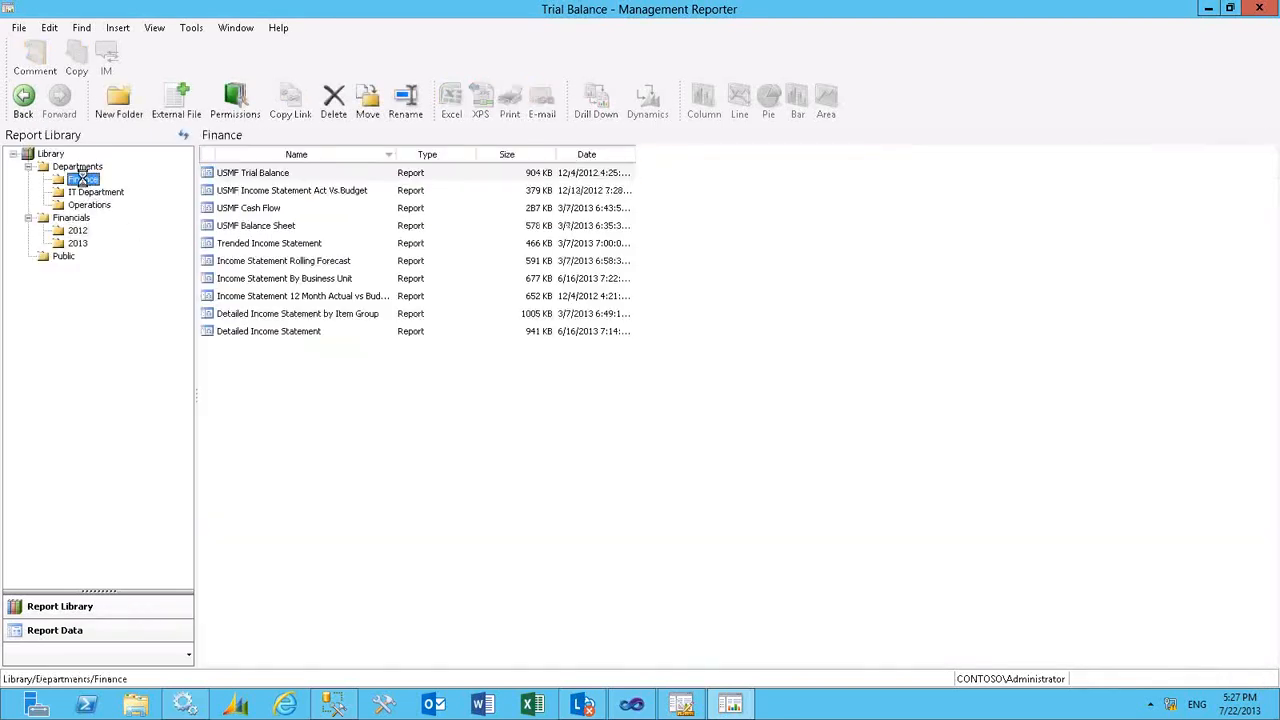
pyautogui.rightClick(262, 318)
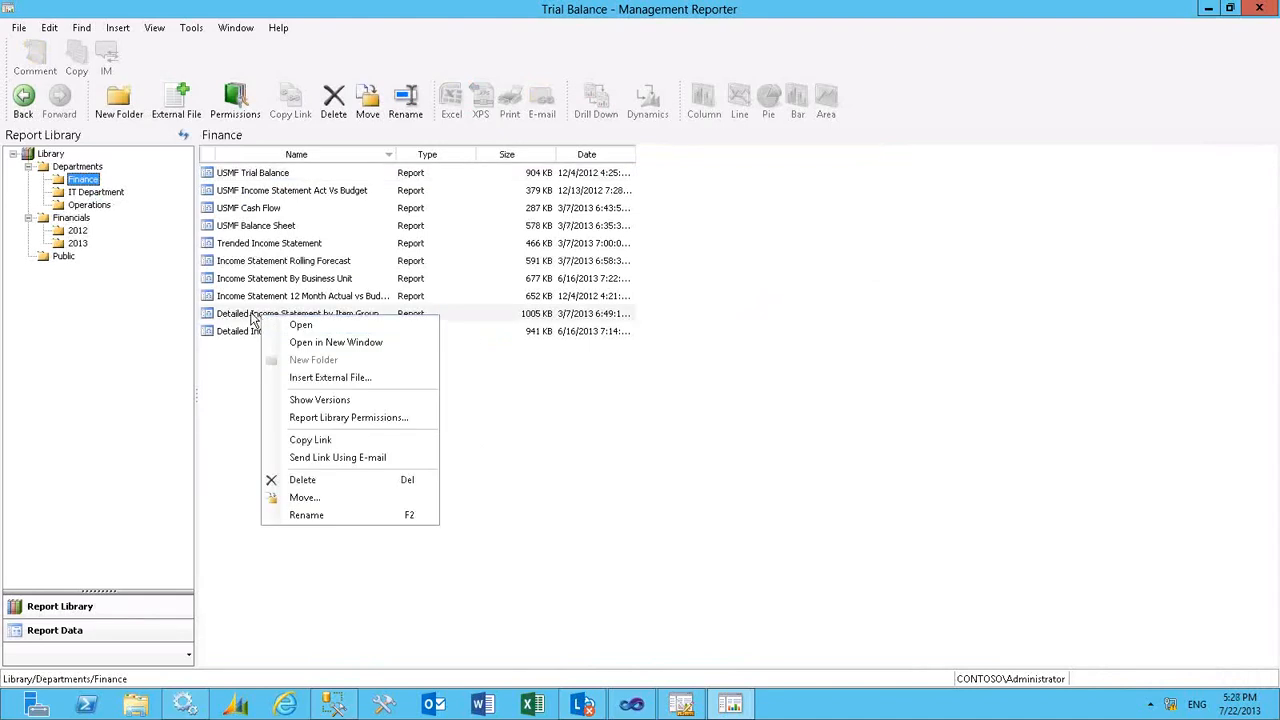
pyautogui.click(254, 318)
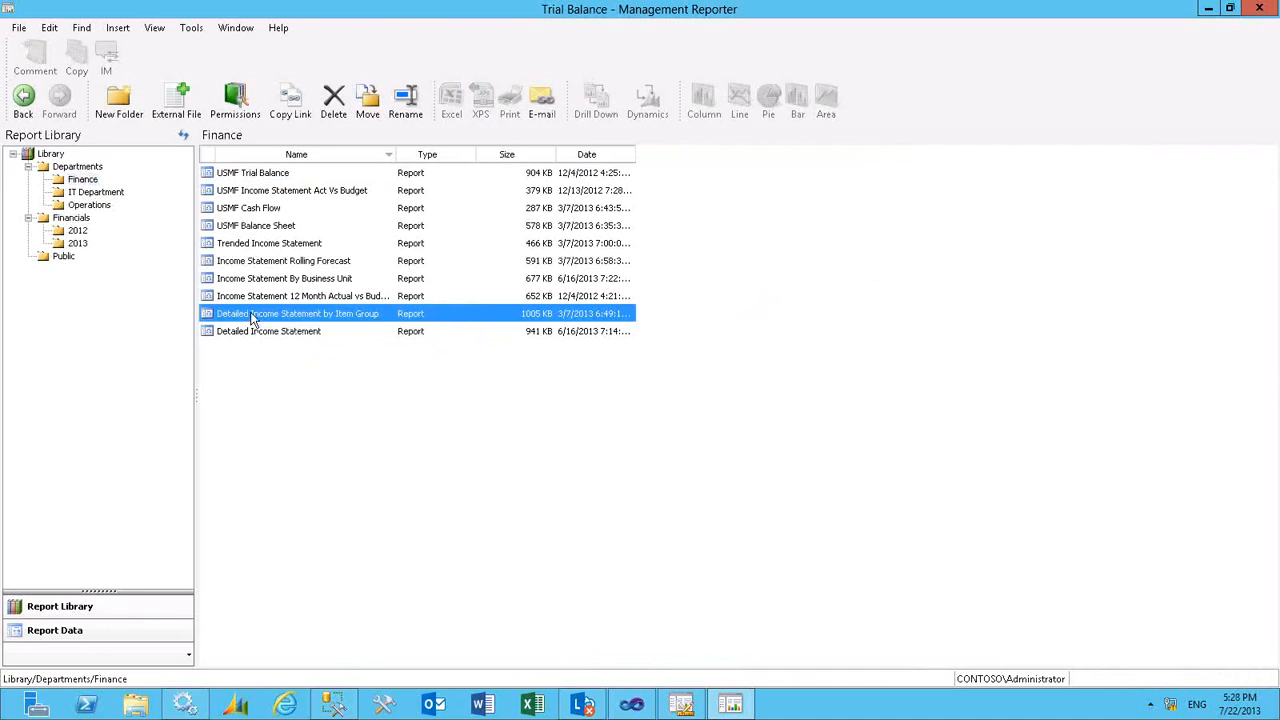
pyautogui.doubleClick(254, 318)
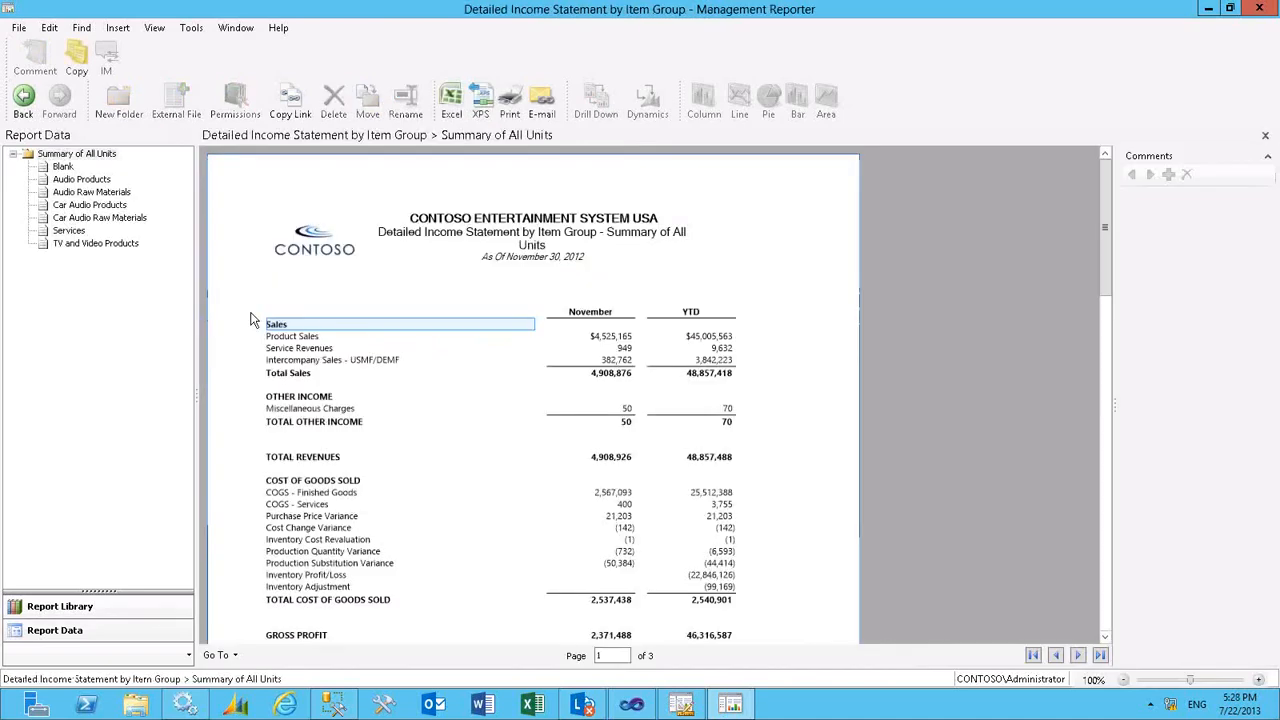
pyautogui.click(1265, 135)
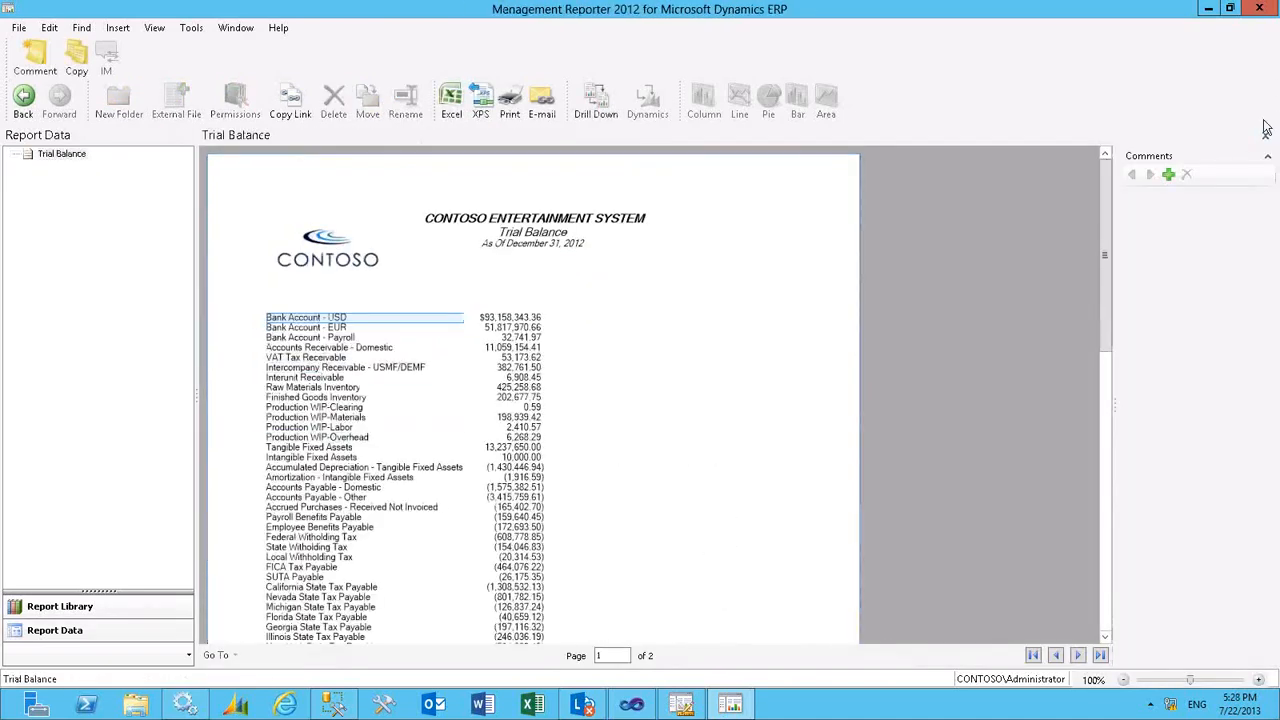
# - Open the Finance folder's Detailed Income Statement, drill down into Product Sales, and view the comment on the Home-Audio Products row
pyautogui.click(105, 607)
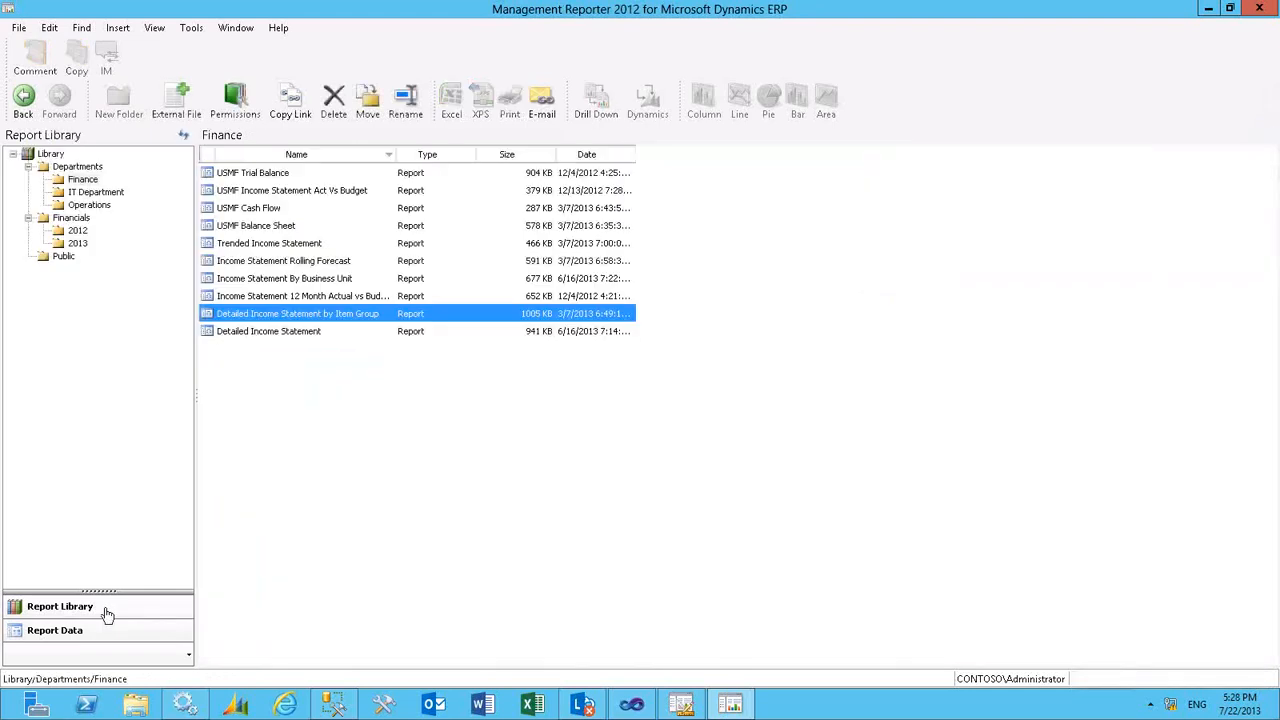
pyautogui.click(297, 334)
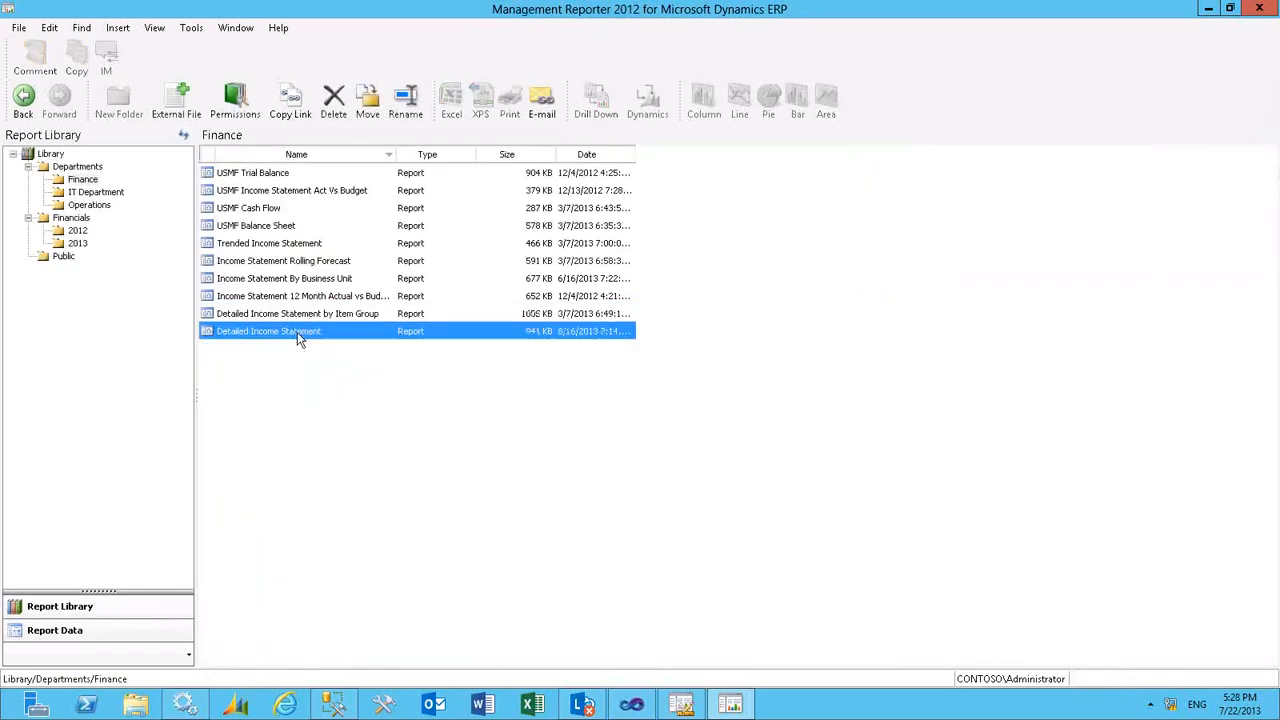
pyautogui.doubleClick(297, 334)
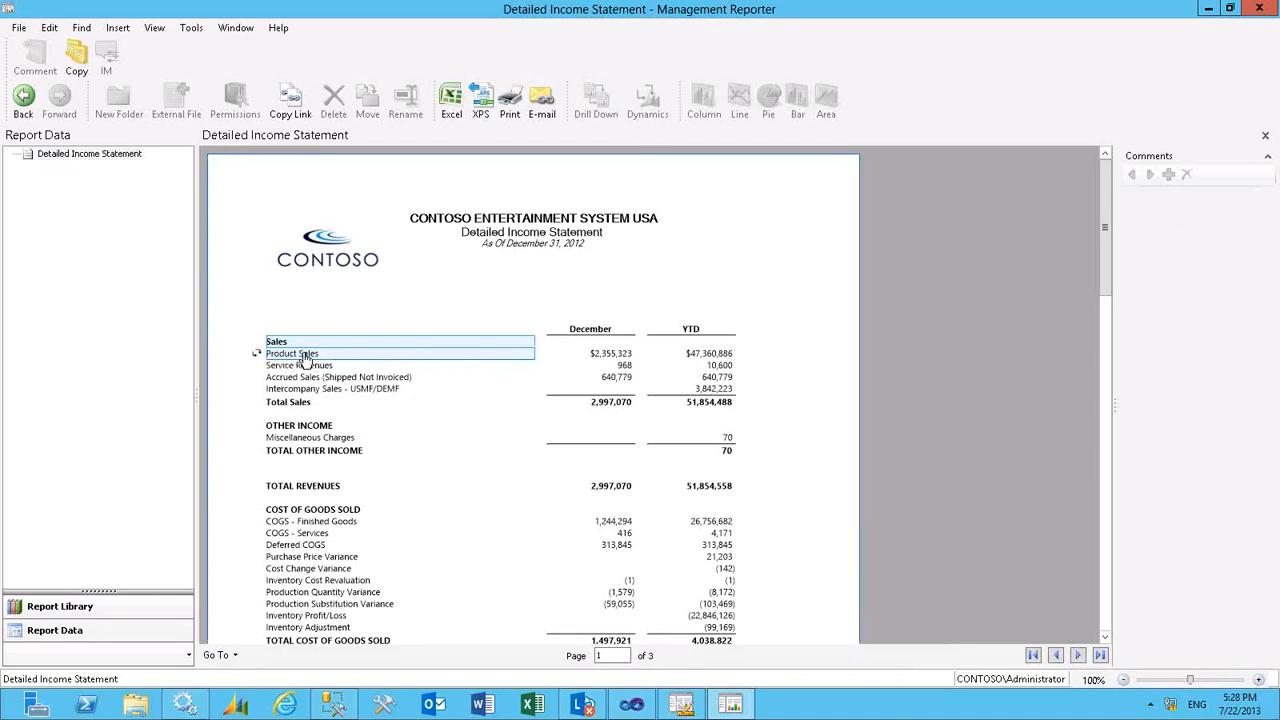
pyautogui.moveTo(258, 358)
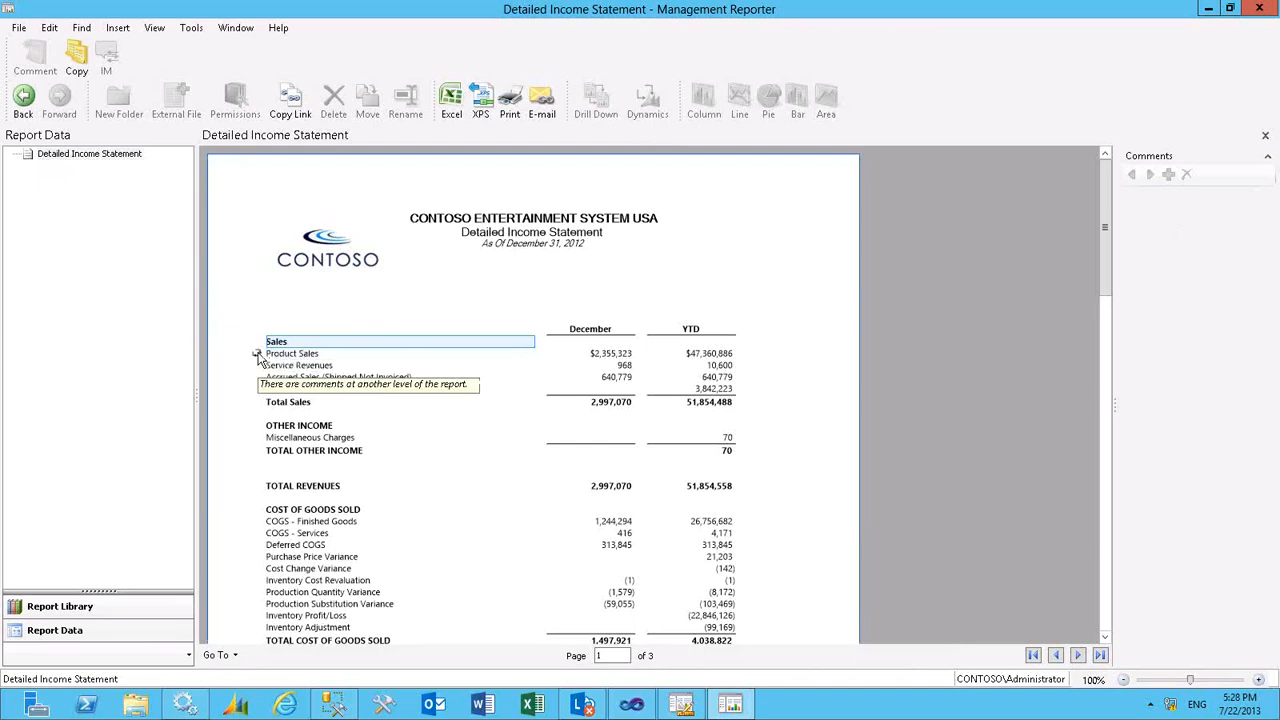
pyautogui.doubleClick(293, 358)
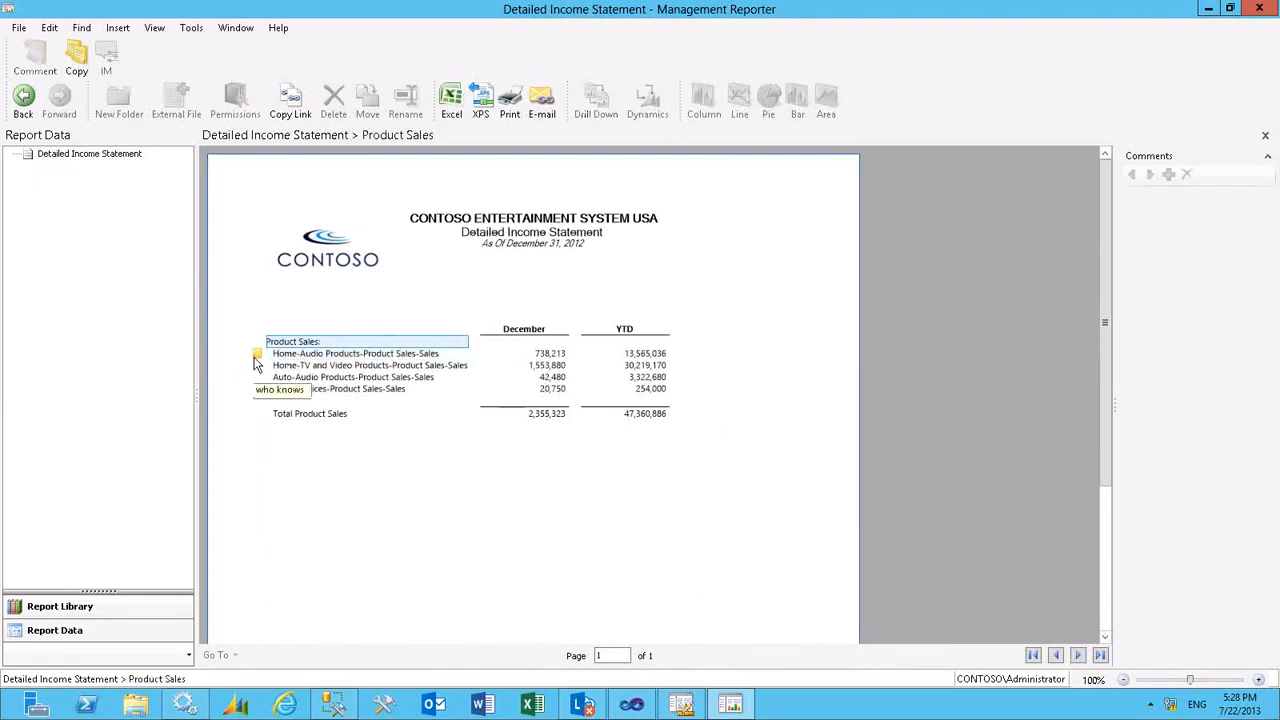
pyautogui.click(282, 357)
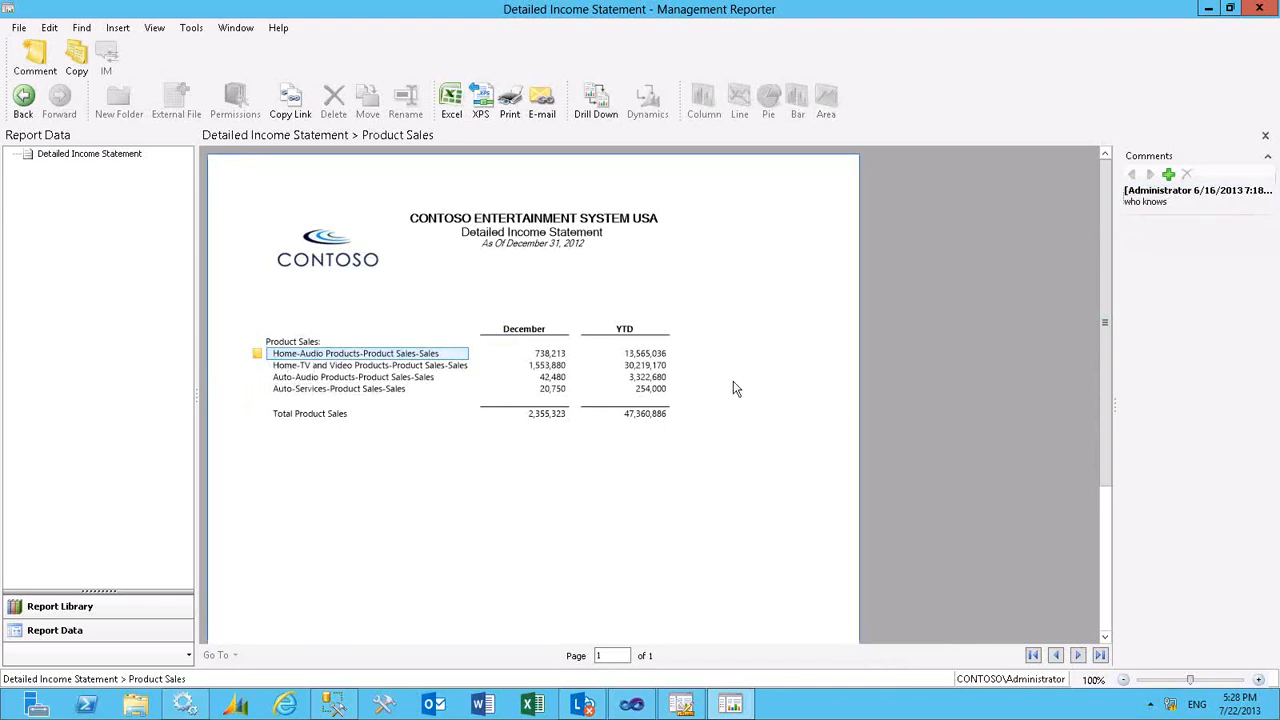
# - Go back to the main Detailed Income Statement and add the comment "Please review figure" to the Service Revenues row
pyautogui.click(24, 104)
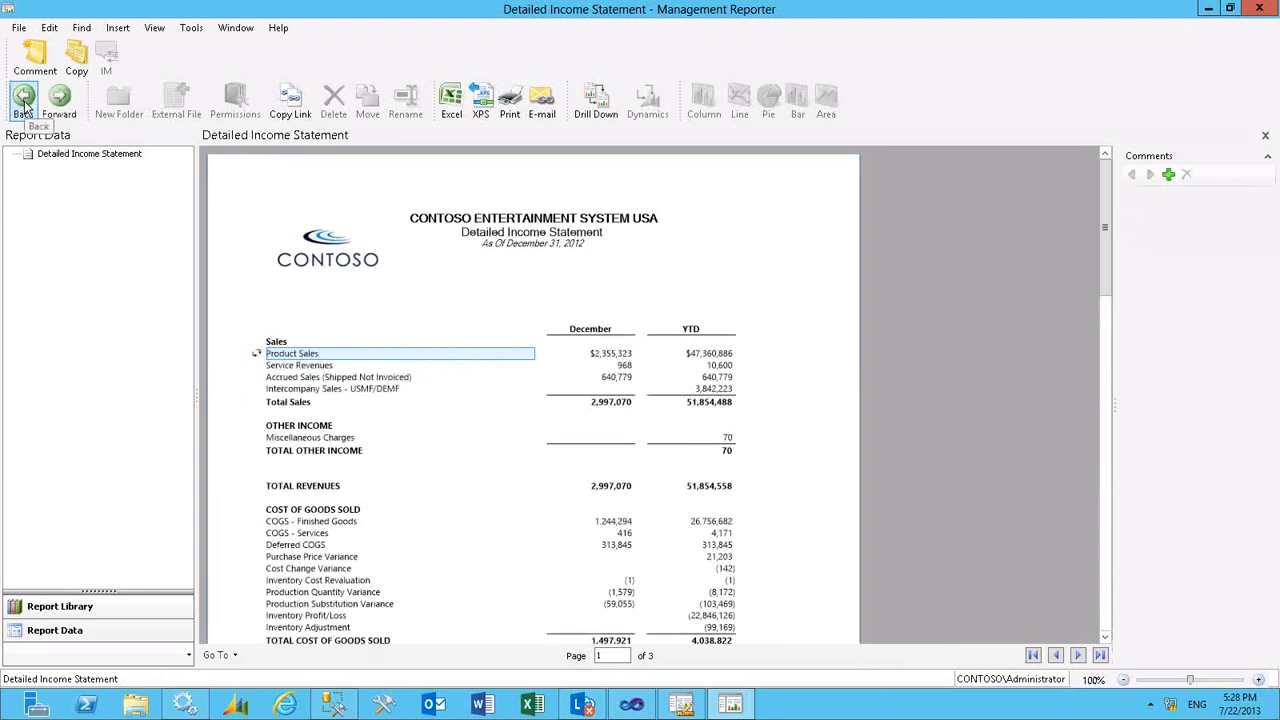
pyautogui.click(302, 367)
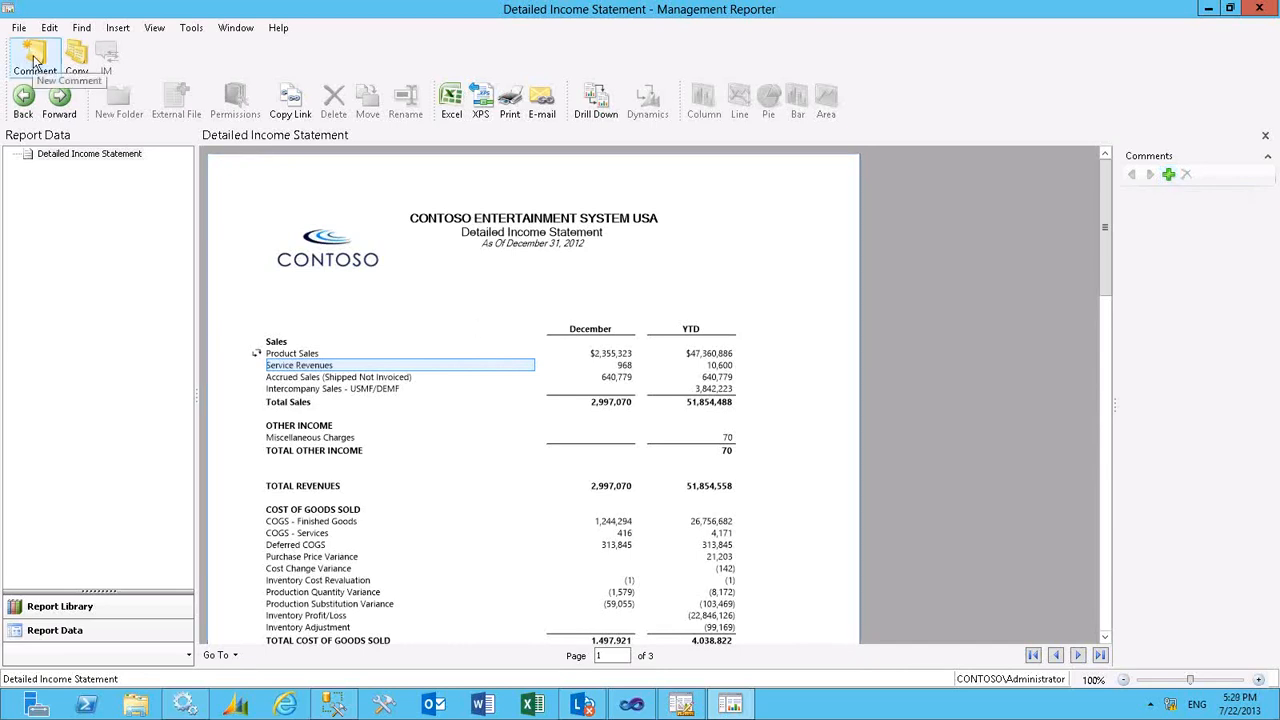
pyautogui.rightClick(330, 367)
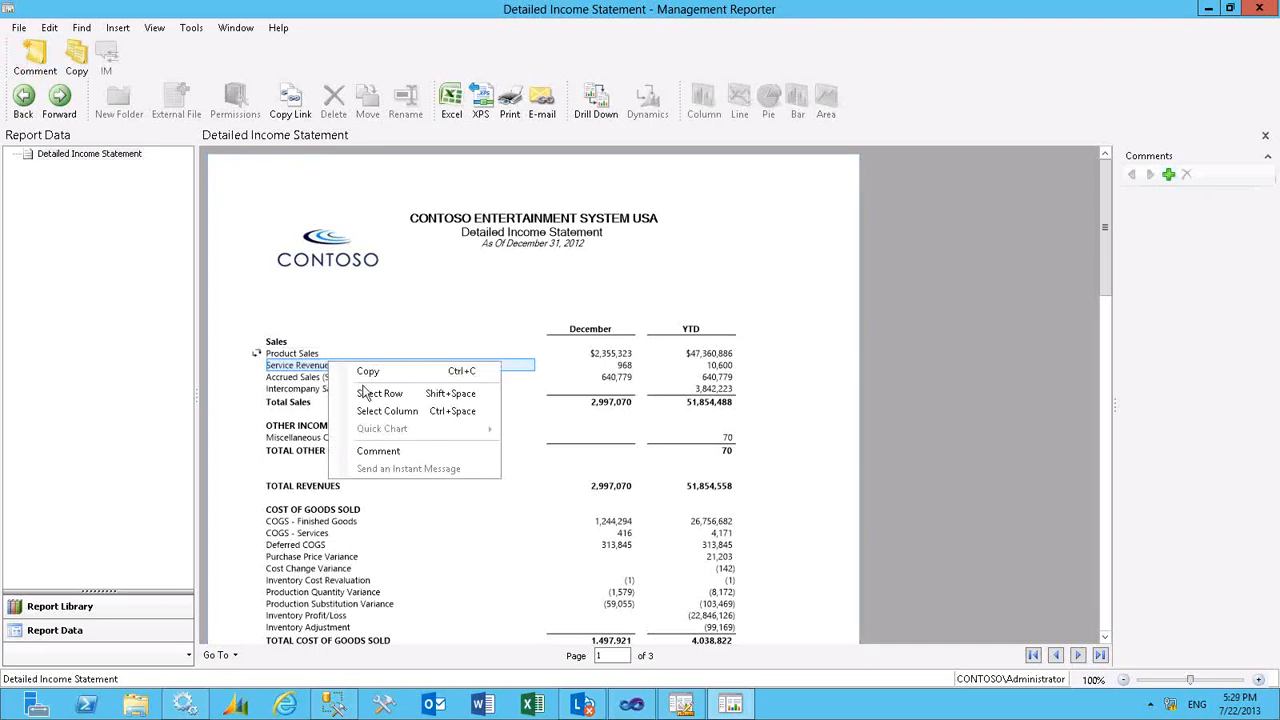
pyautogui.click(305, 368)
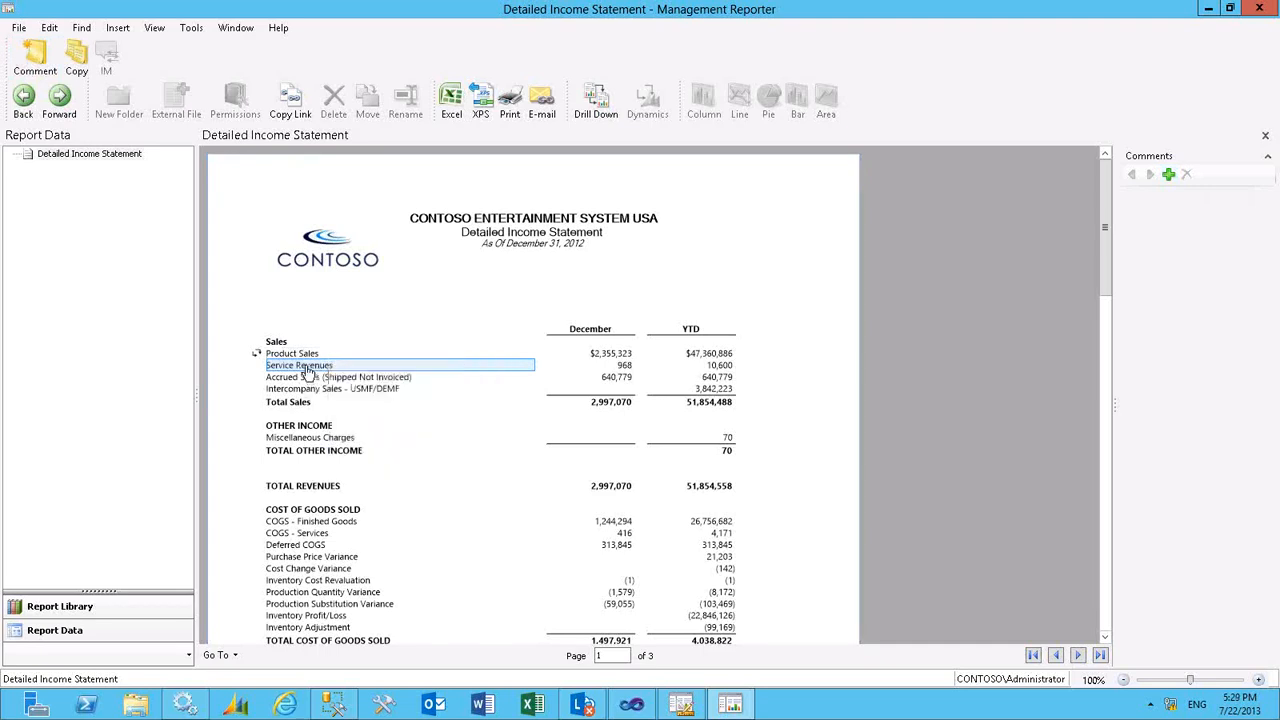
pyautogui.click(1168, 176)
pyautogui.click(609, 277)
pyautogui.write('Please')
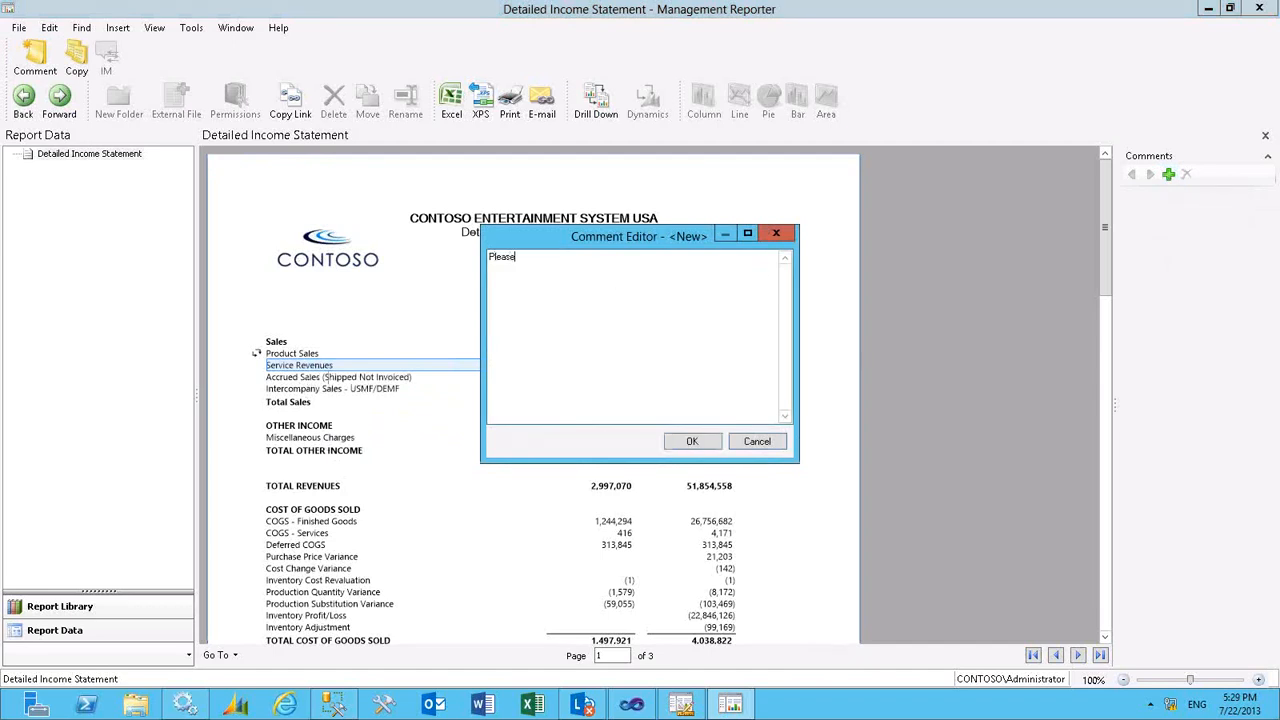
pyautogui.write(' revie')
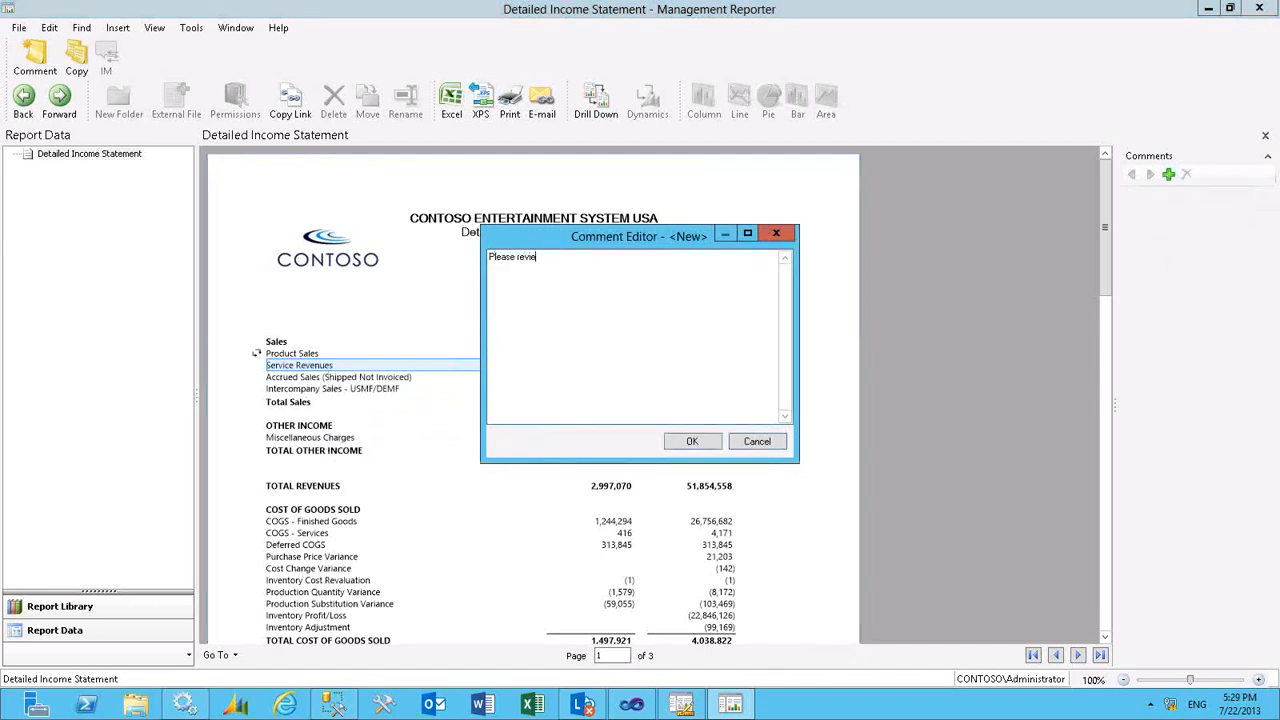
pyautogui.write('w figure')
pyautogui.click(692, 442)
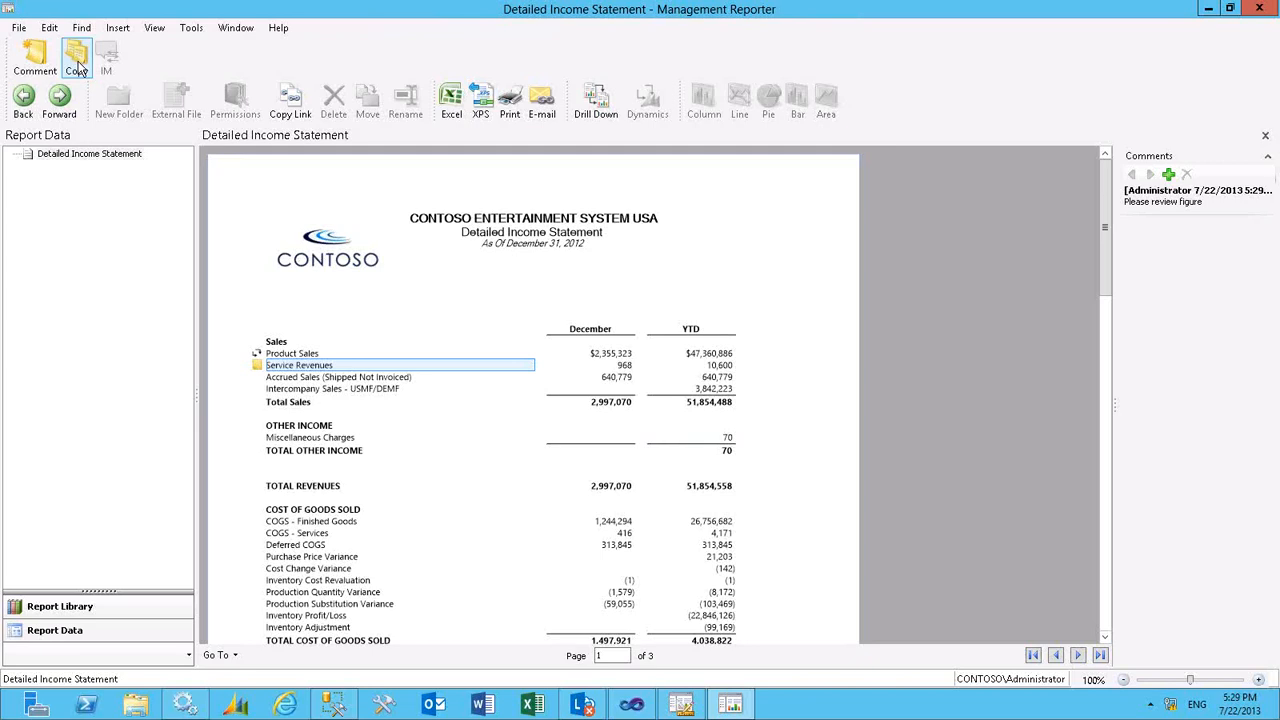
# - Create a column chart of the rows from Product Sales through Total Sales, and enlarge and dock it beside the report
pyautogui.click(304, 356)
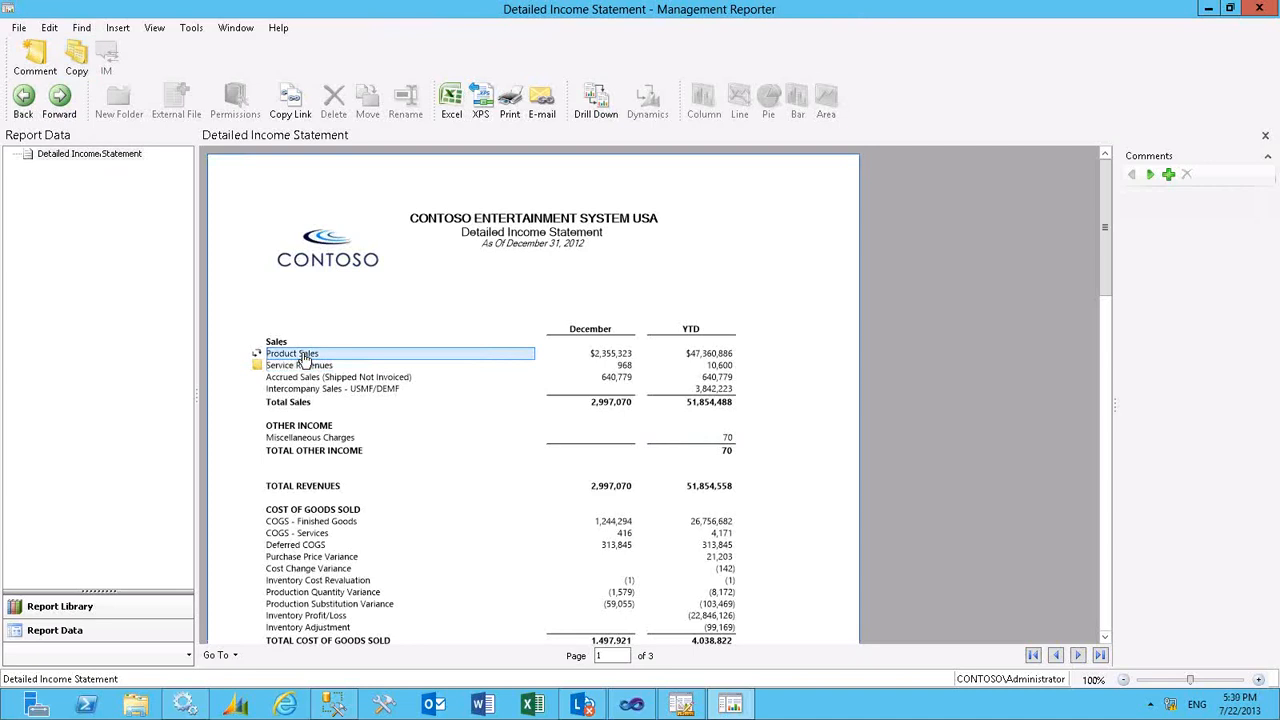
pyautogui.rightClick(304, 355)
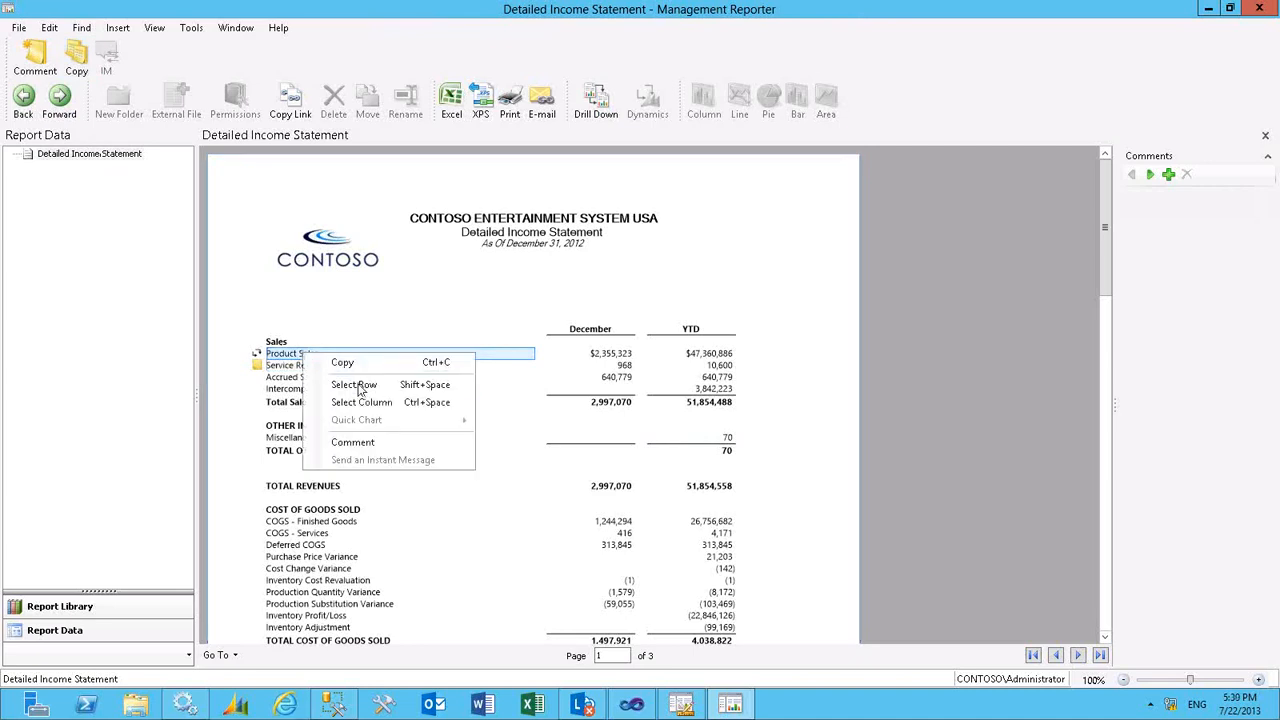
pyautogui.click(360, 389)
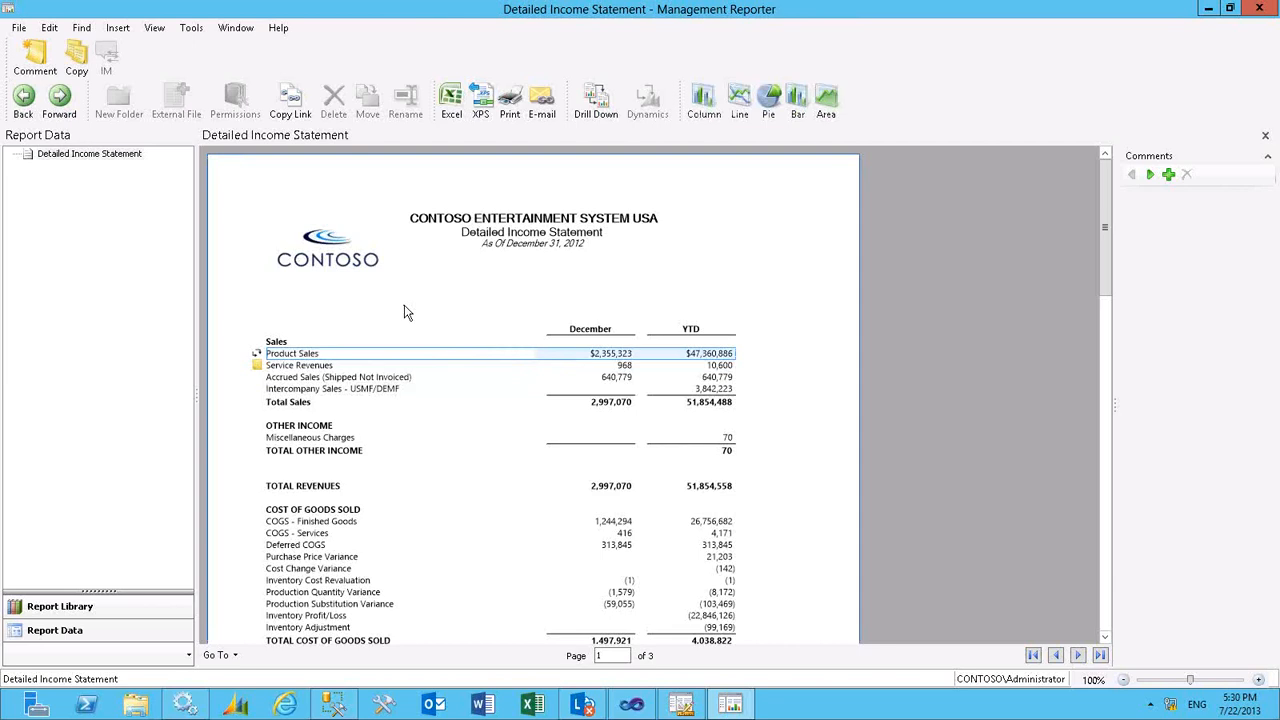
pyautogui.hotkey('shift', 'Down')
pyautogui.hotkey('shift', 'Down')
pyautogui.hotkey('shift', 'Down')
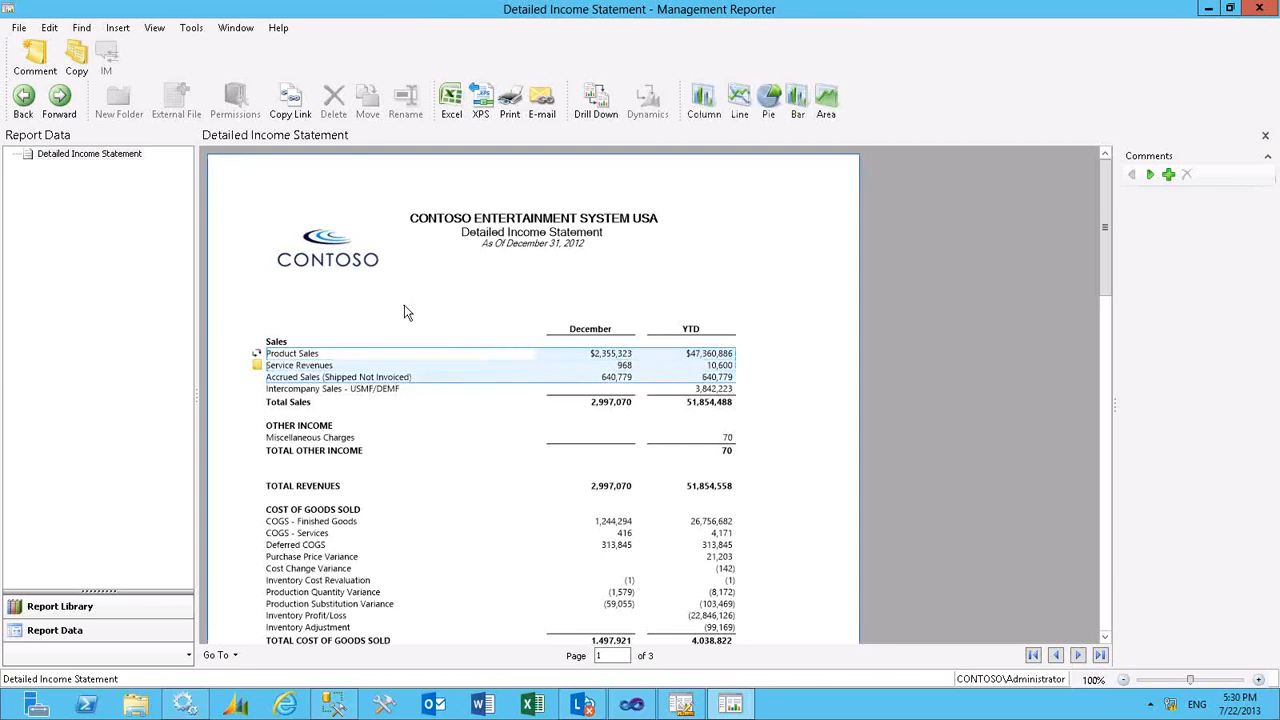
pyautogui.hotkey('shift', 'Down')
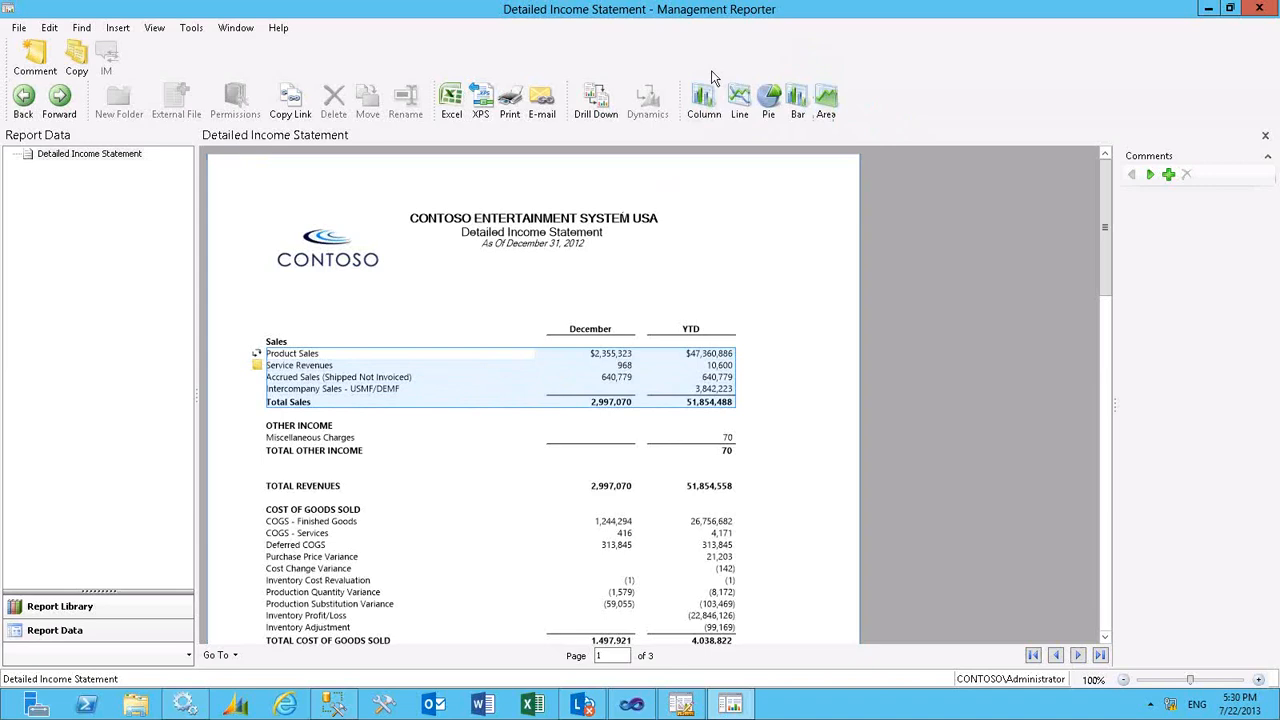
pyautogui.click(706, 103)
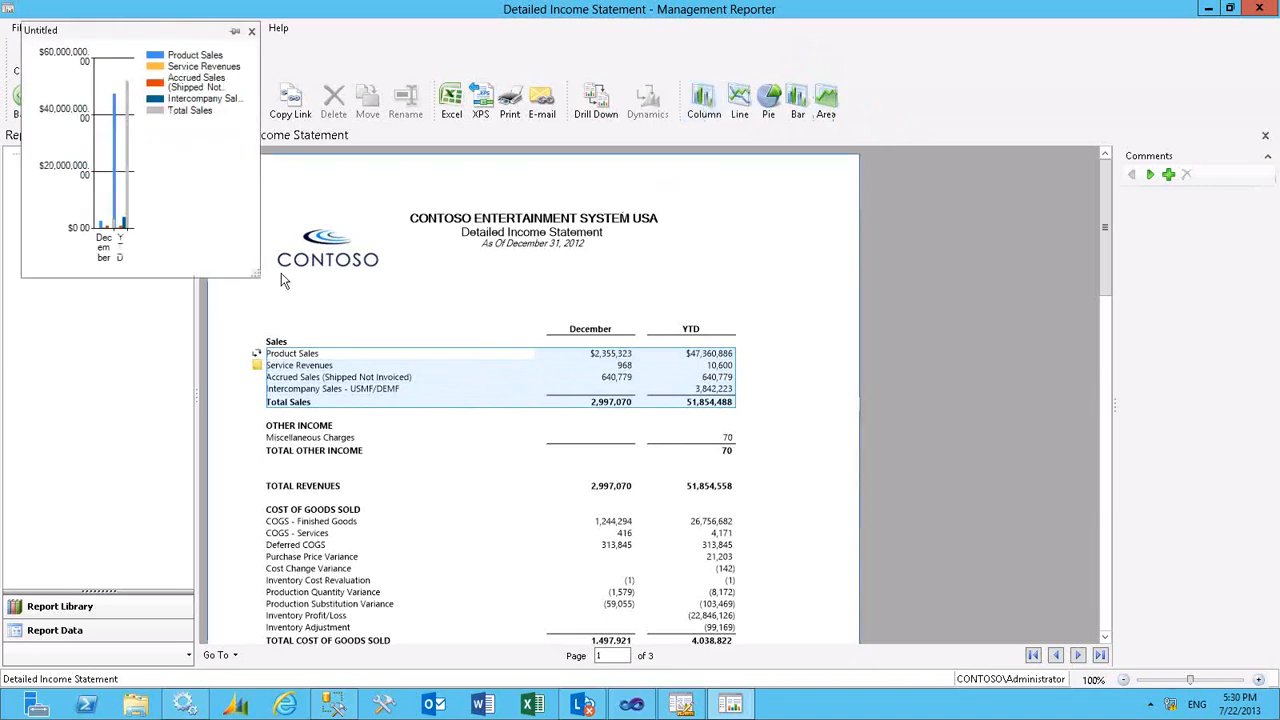
pyautogui.moveTo(258, 276); pyautogui.dragTo(516, 418)
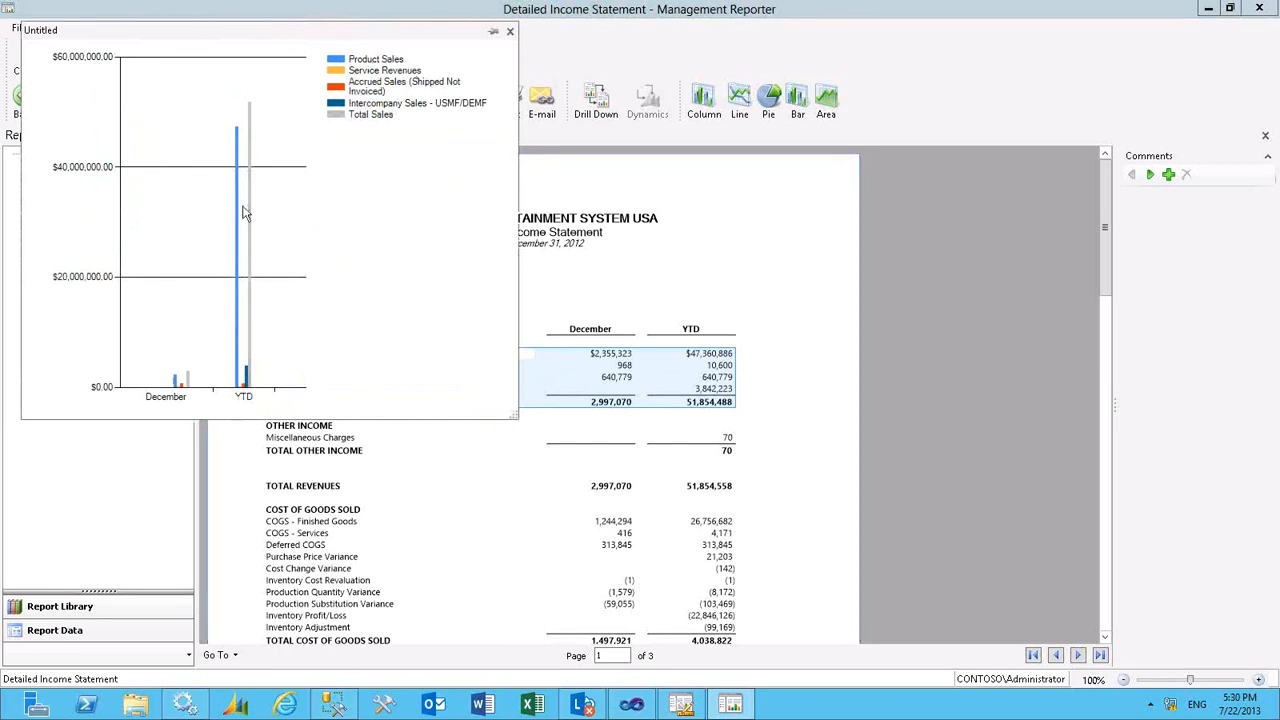
pyautogui.click(493, 34)
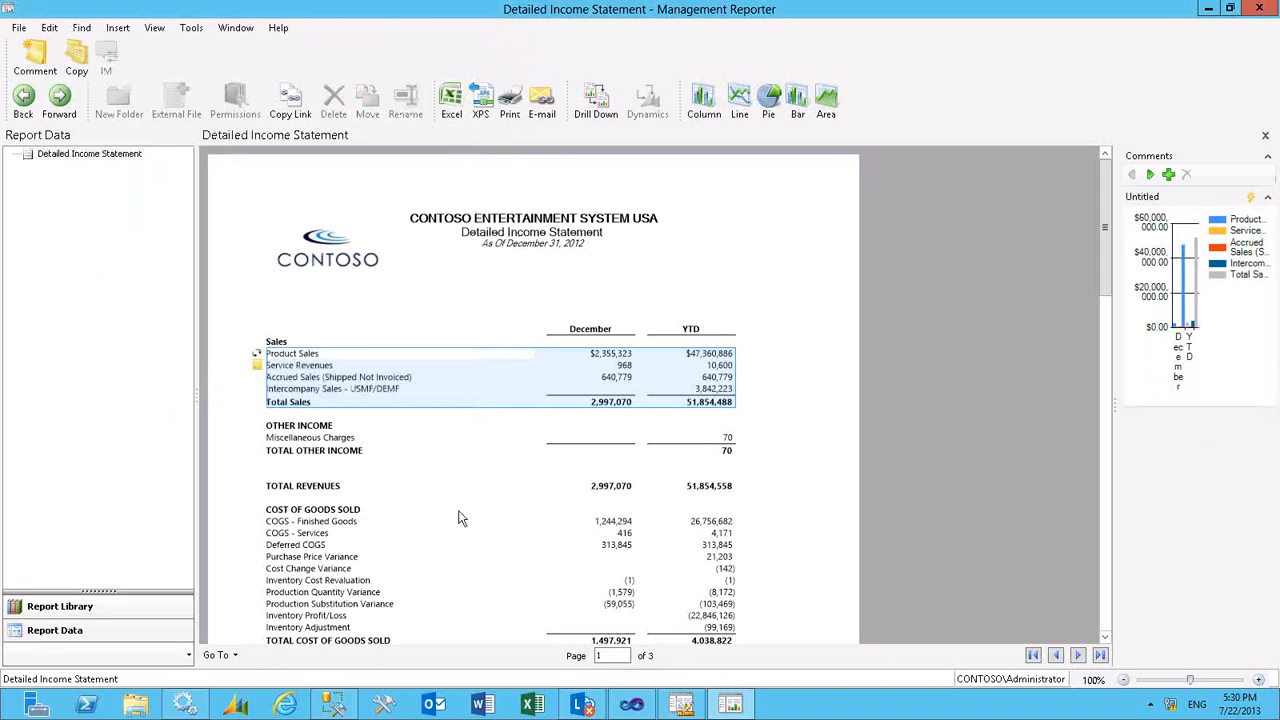
pyautogui.click(305, 440)
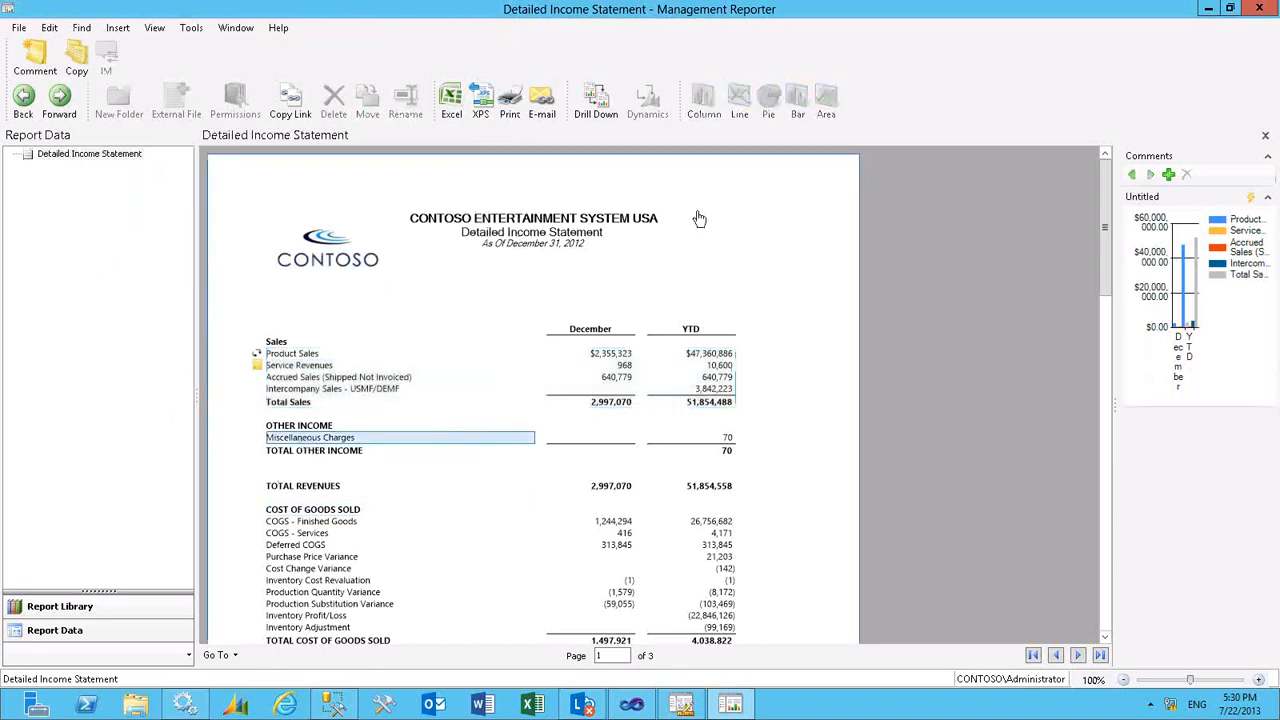
# - Close and reopen the Detailed Income Statement from the library's Finance folder, and check the Service Revenues comment and the docked chart
pyautogui.click(1265, 134)
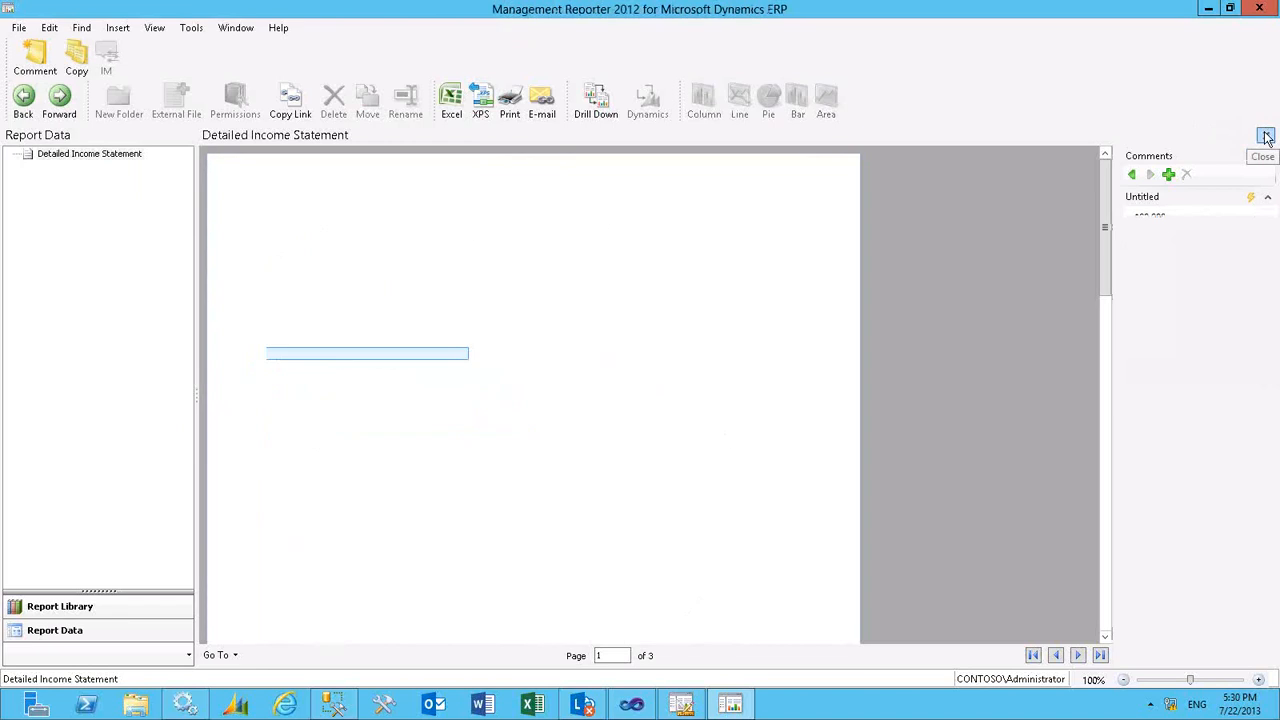
pyautogui.click(1266, 136)
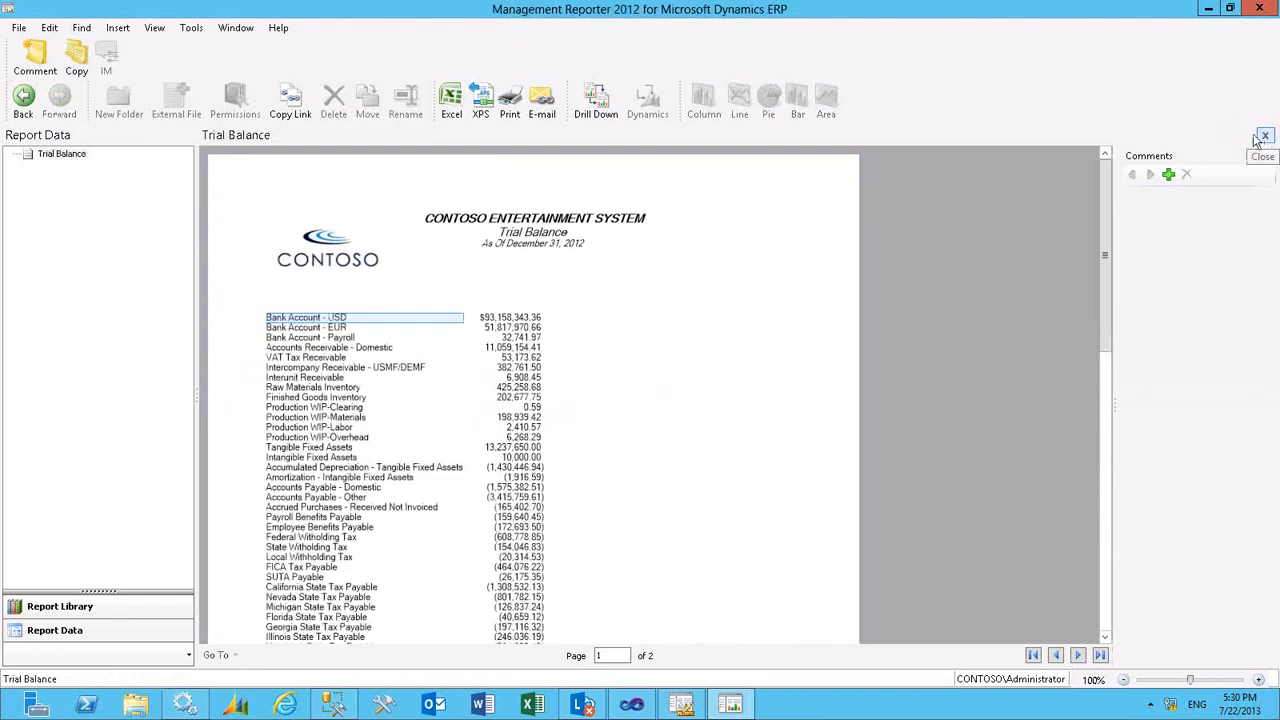
pyautogui.click(70, 618)
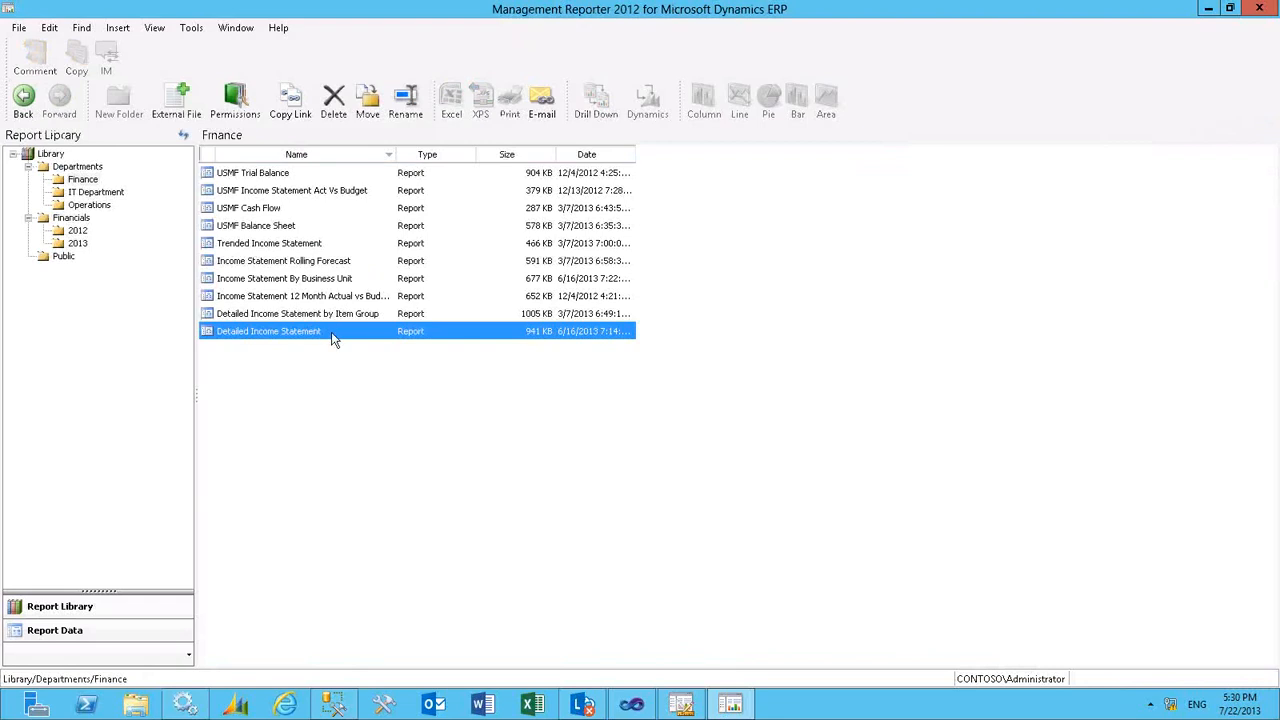
pyautogui.doubleClick(333, 331)
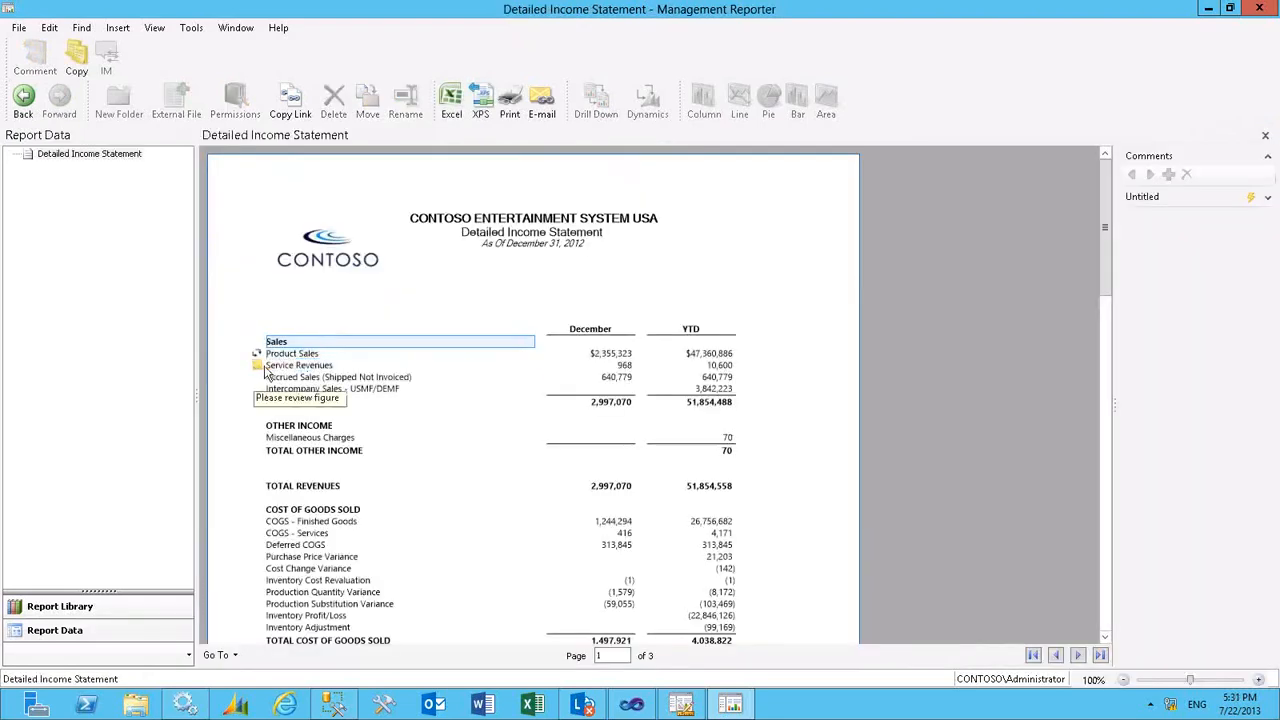
pyautogui.click(276, 368)
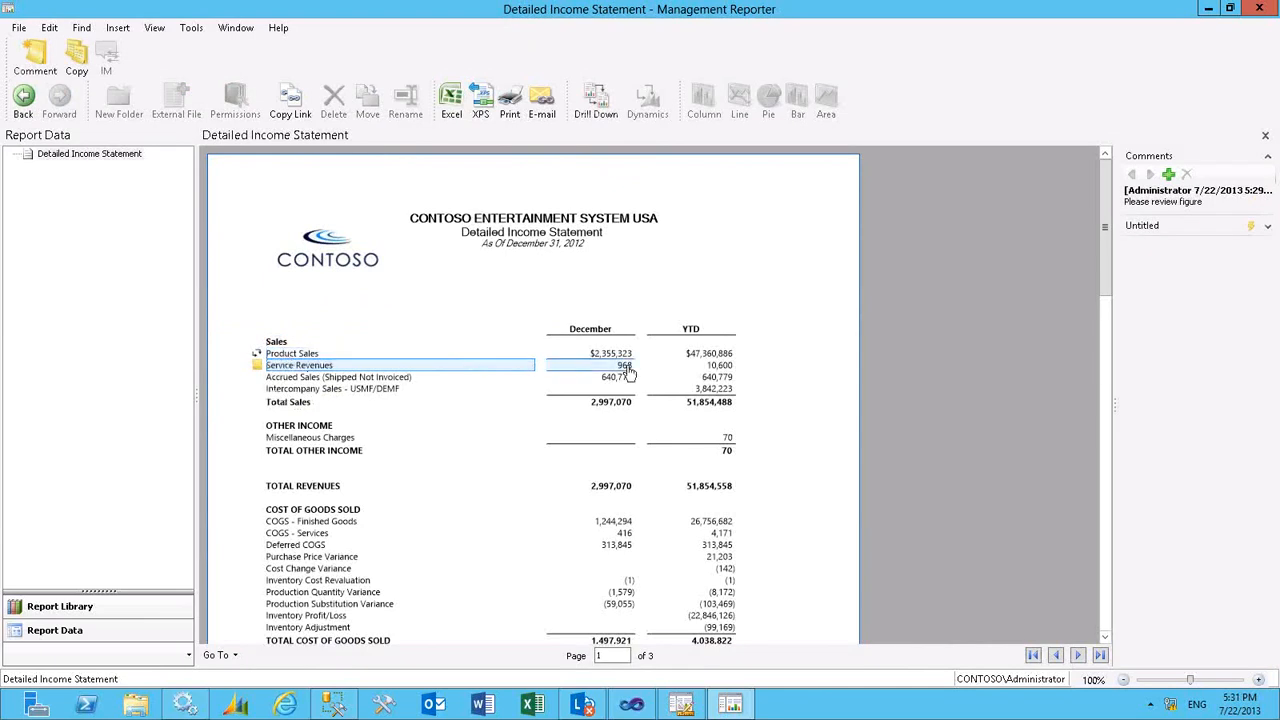
pyautogui.click(1267, 227)
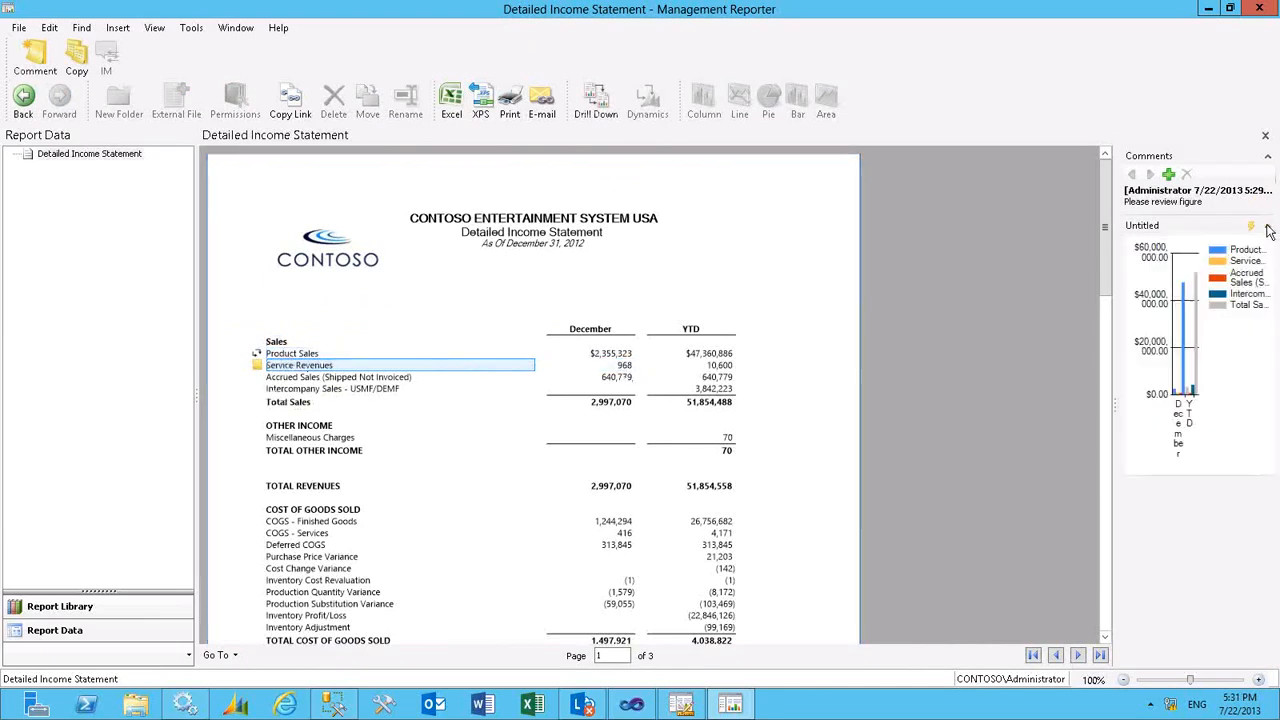
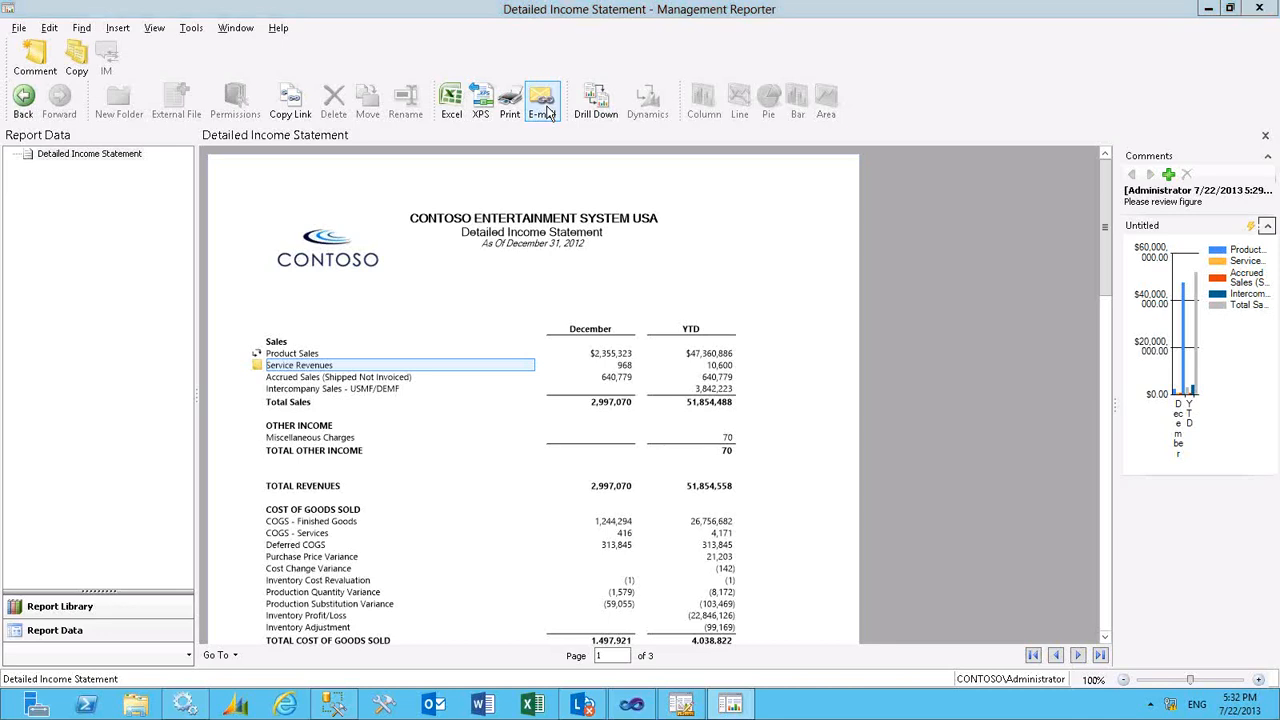
# - Leave the report, minimize the remote desktop session, and switch to the running PowerPoint slide show of Presentation Slide.pptx to show its closing slide
pyautogui.hotkey('alt', 'Tab')
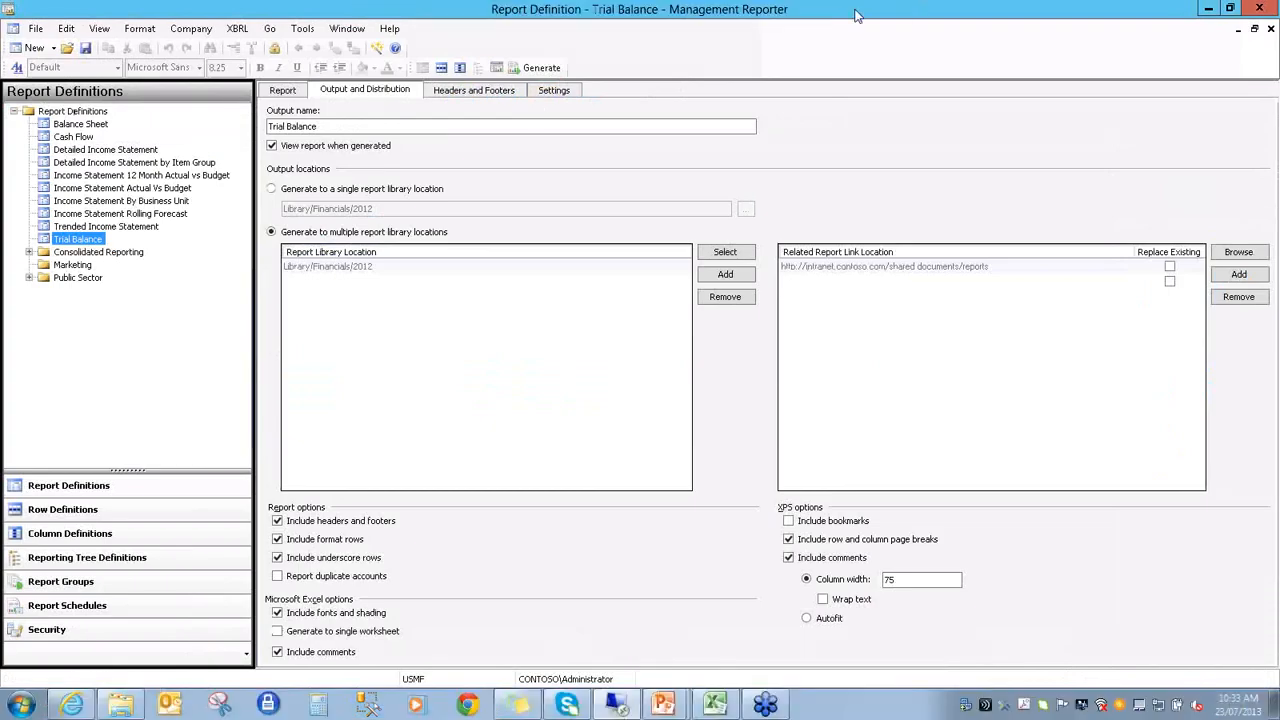
pyautogui.click(857, 15)
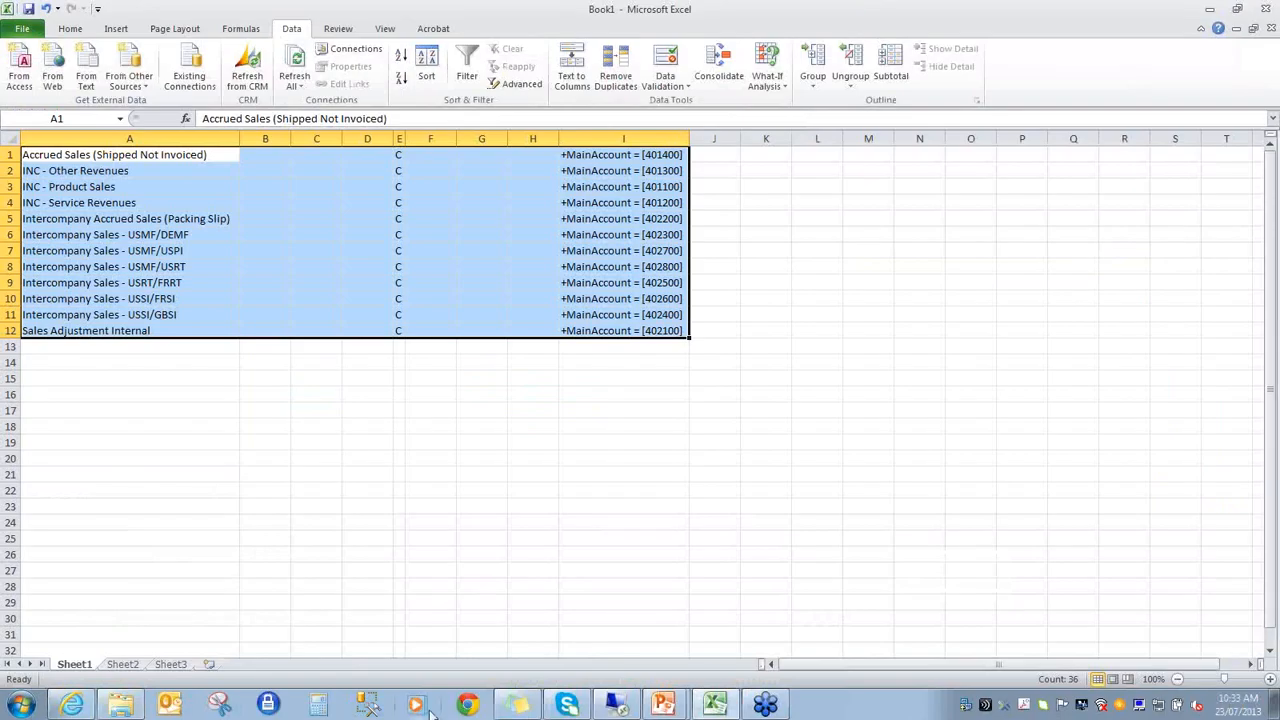
pyautogui.click(663, 705)
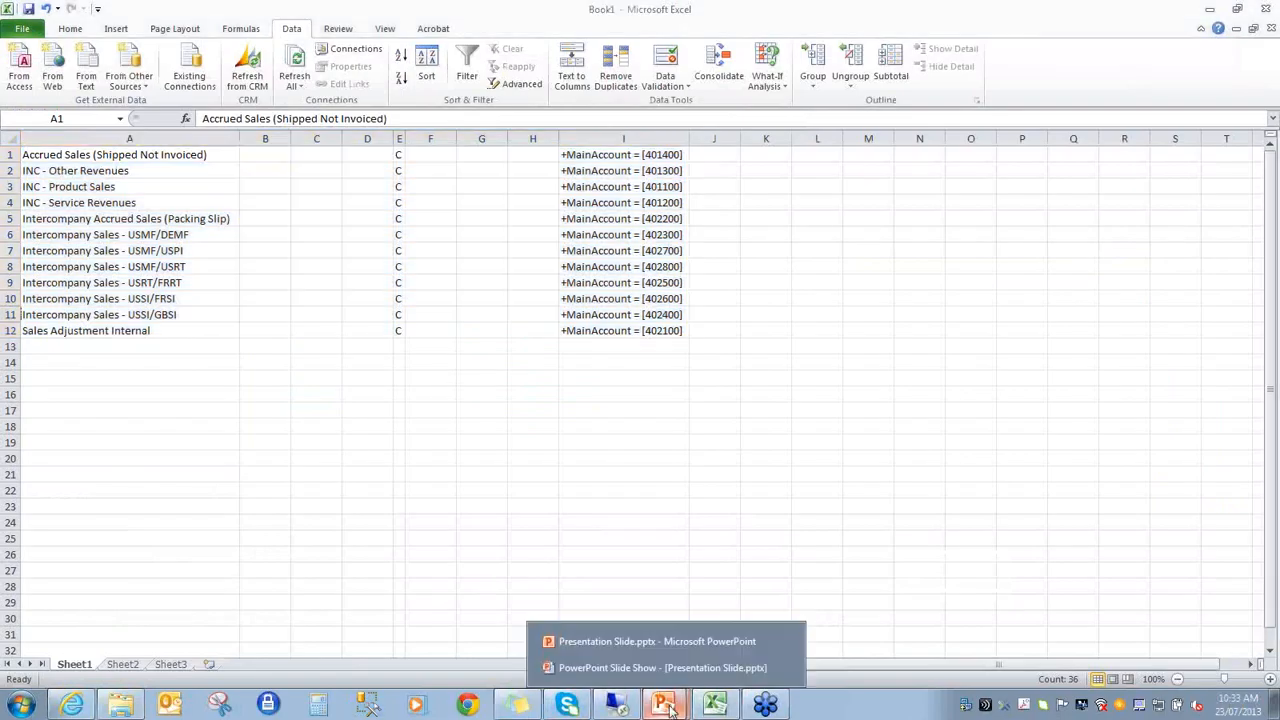
pyautogui.click(622, 667)
pyautogui.click(622, 678)
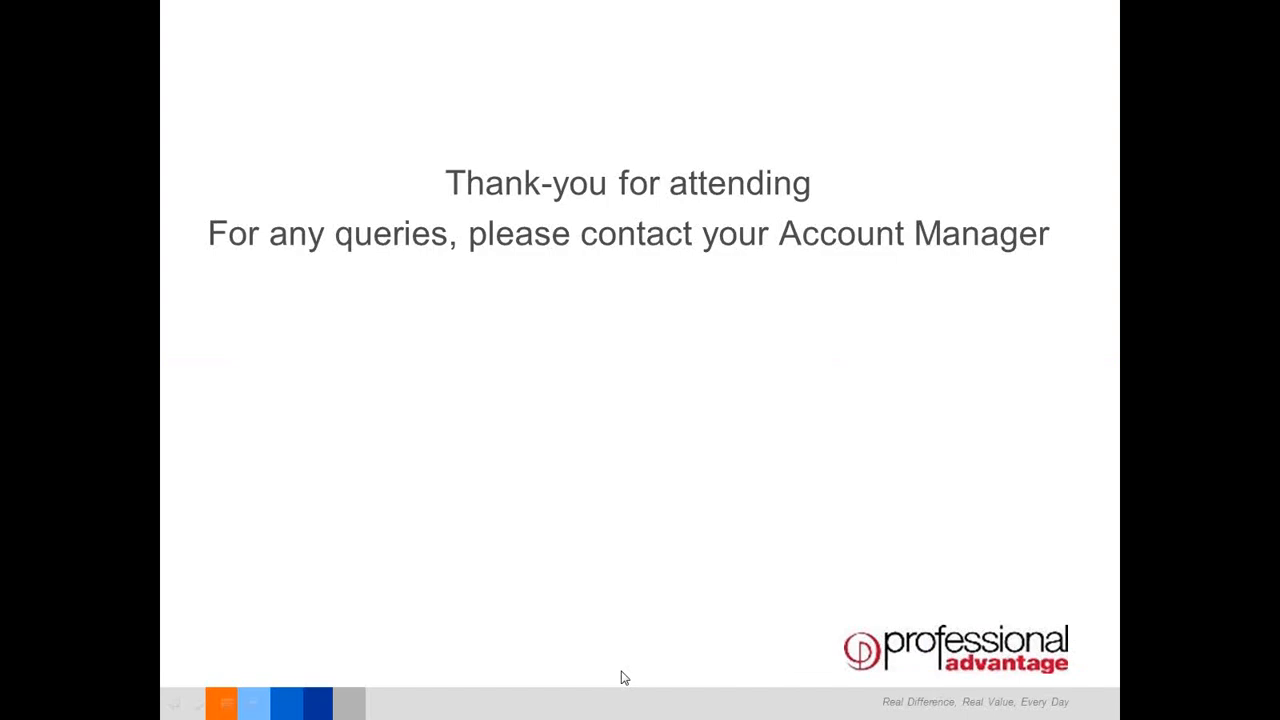